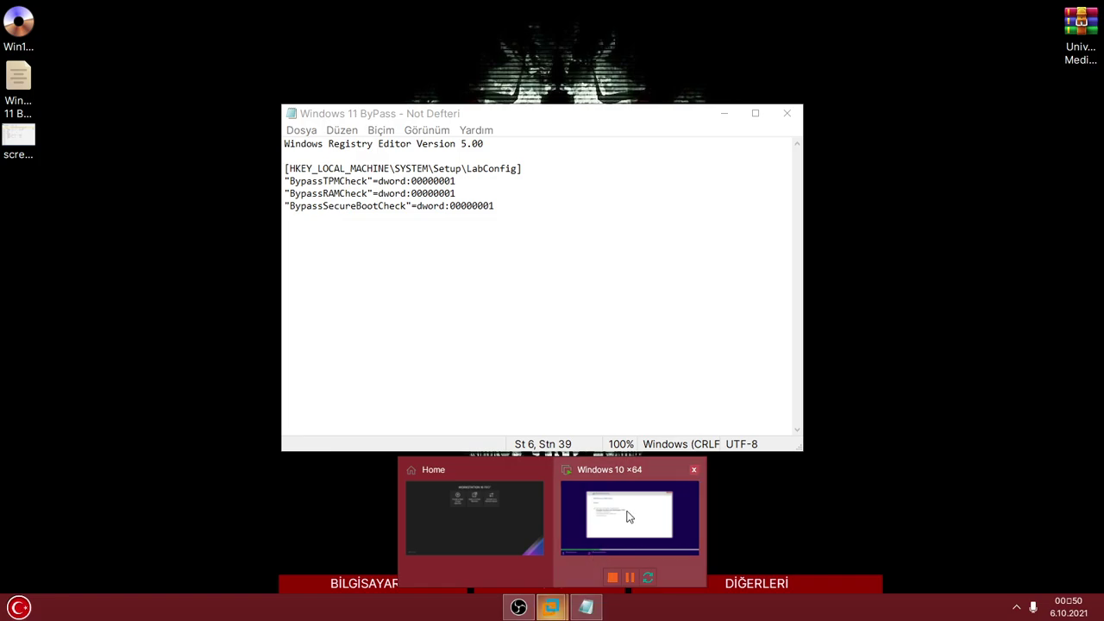
Check the Windows setup progress in the Windows 10 x64 virtual machine in VMware Workstation, and return to the Notepad note
click(626, 518)
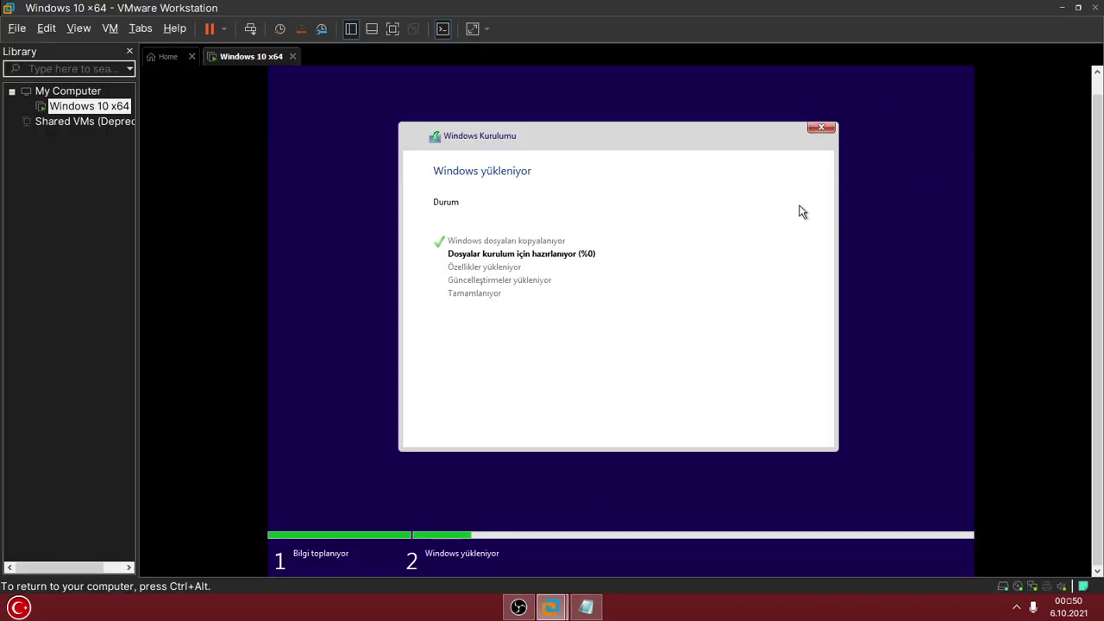
click(1062, 8)
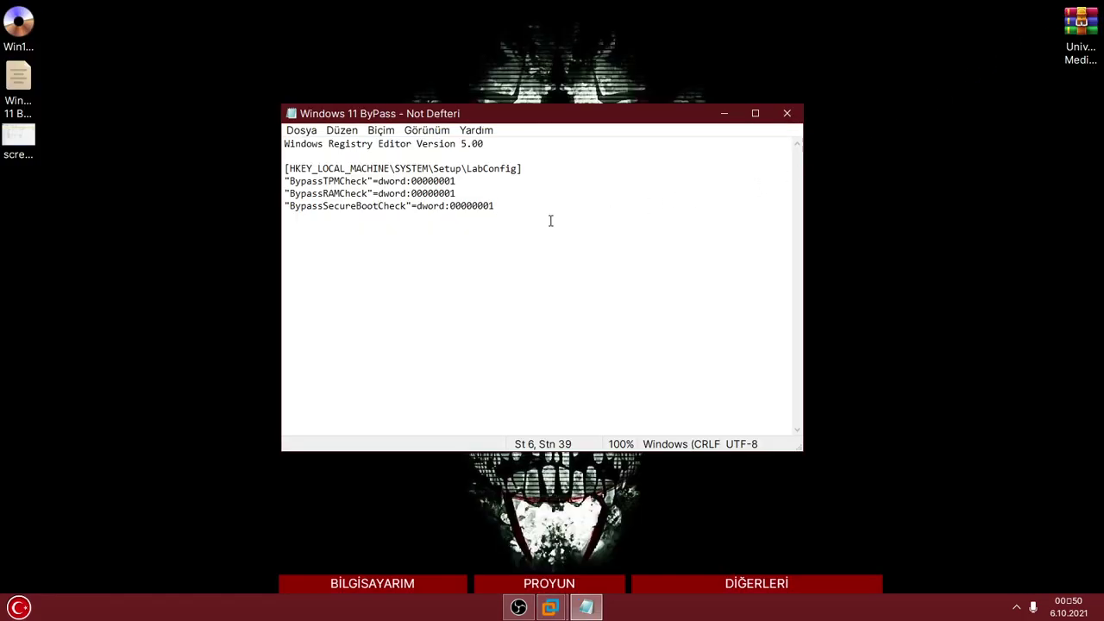
Review the LabConfig registry lines that bypass the TPM, RAM and Secure Boot checks in the Windows 11 ByPass note
drag(348, 121, 264, 108)
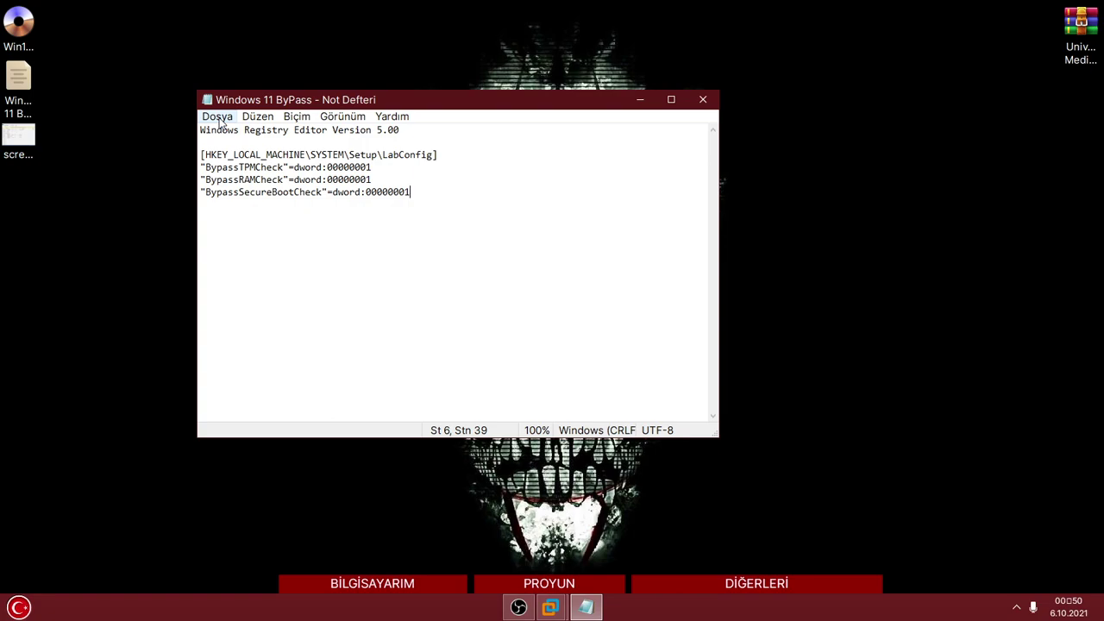
click(220, 123)
click(449, 203)
drag(449, 203, 200, 130)
click(371, 256)
click(86, 192)
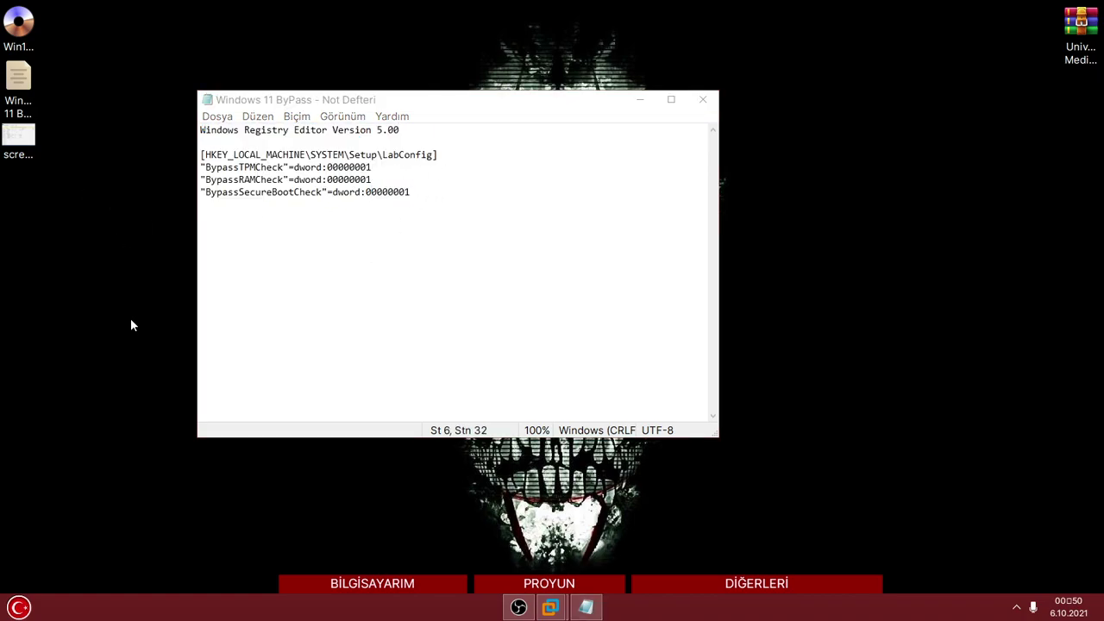
Create a new text document named Bypass on the desktop and open it
right_click(113, 261)
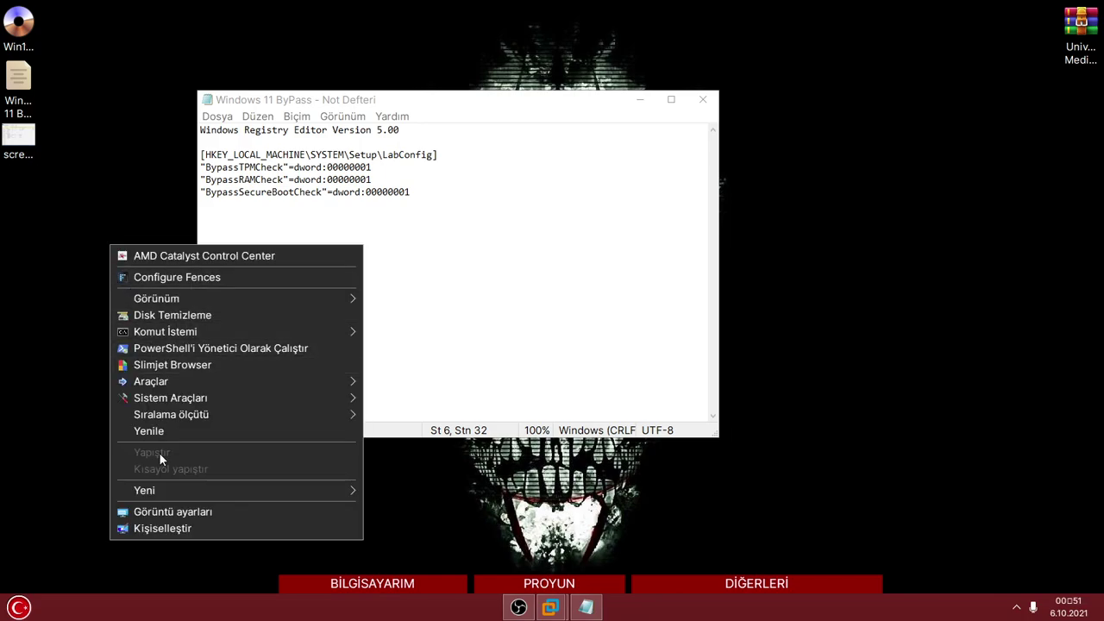
mouse_move(171, 486)
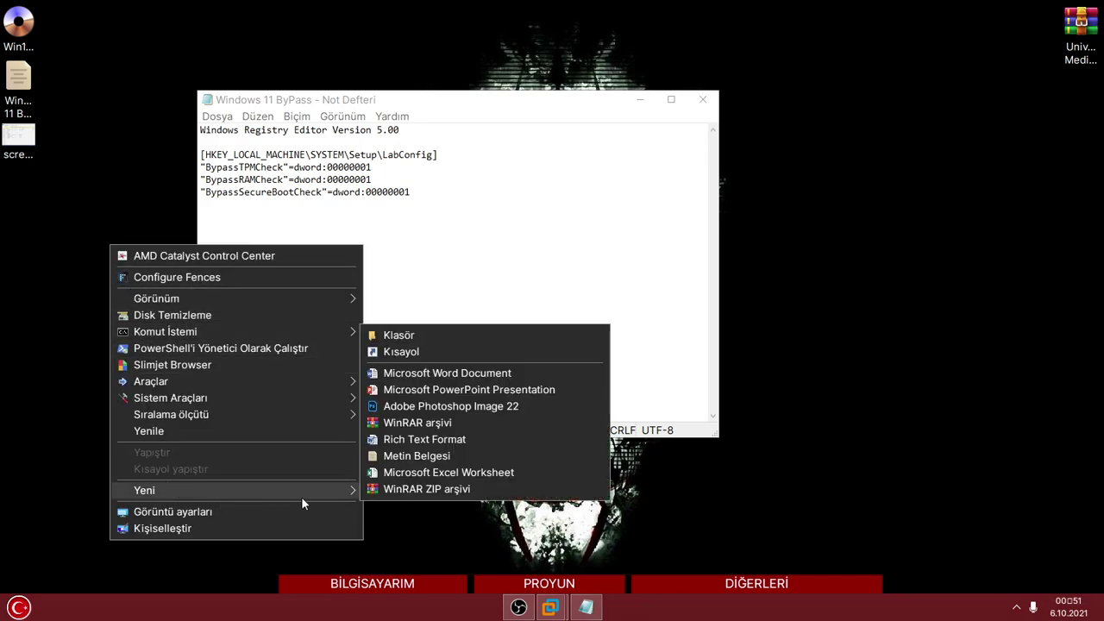
click(393, 460)
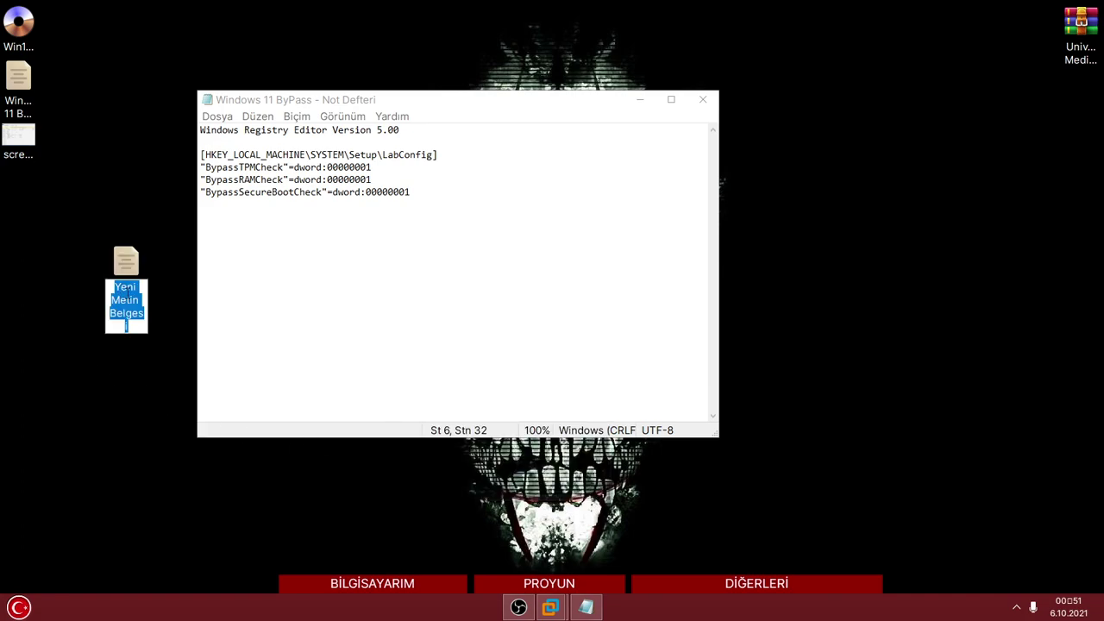
text(Bypa)
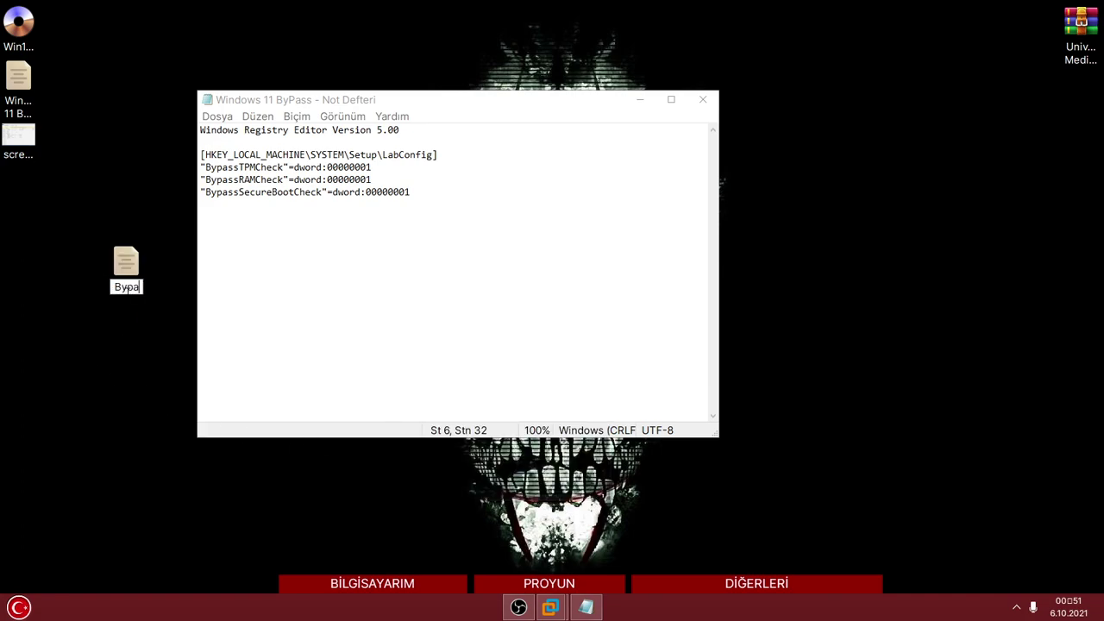
text(ss)
key(Return)
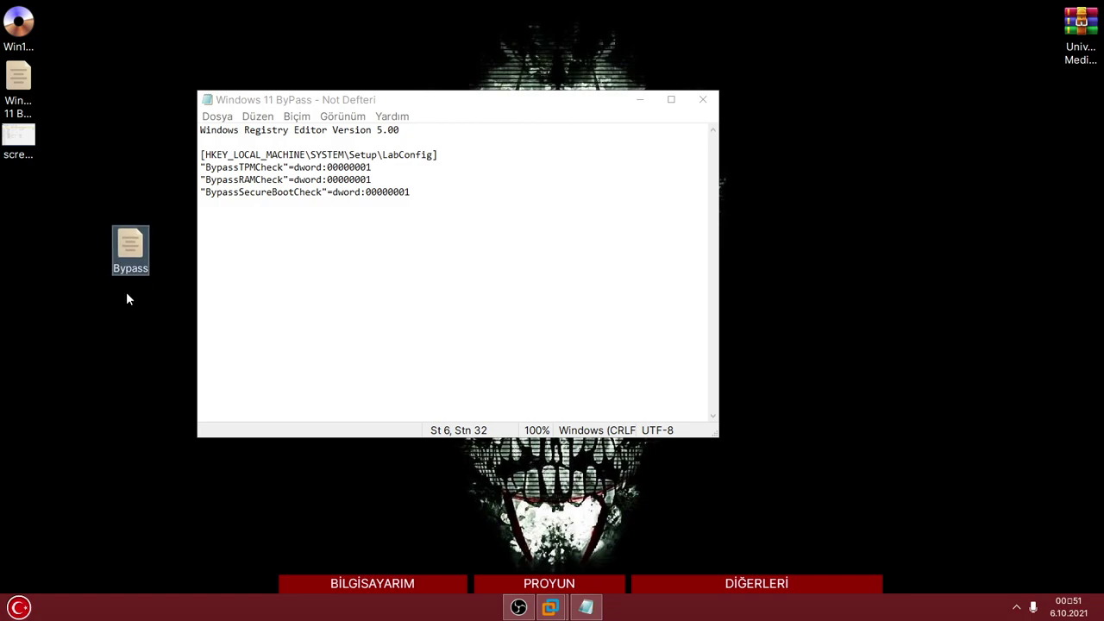
key(Return)
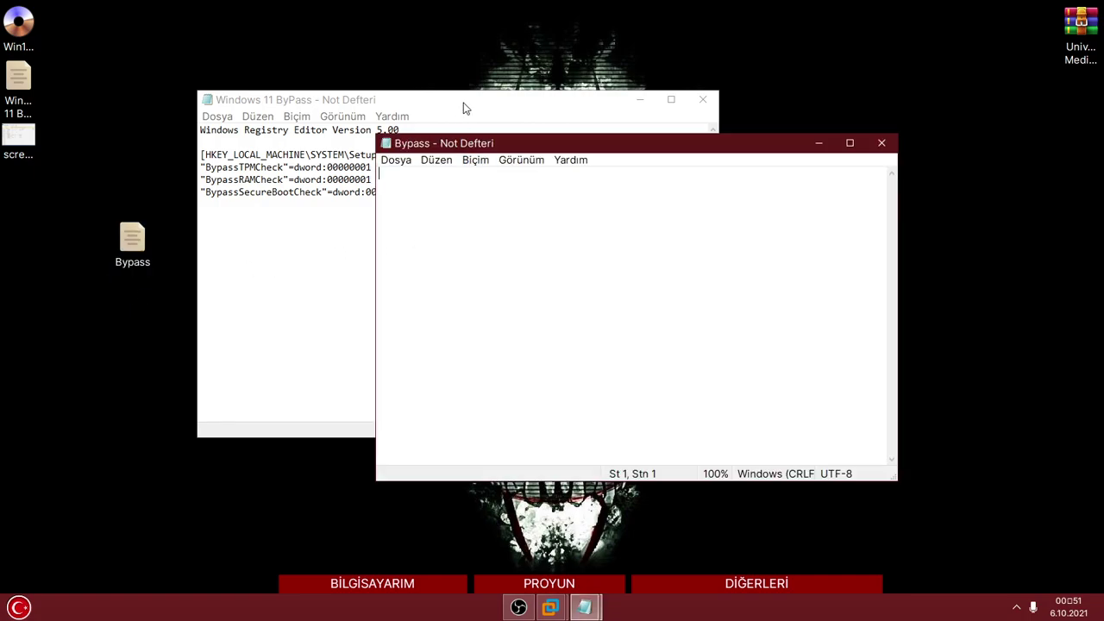
Copy the entire registry text from the Windows 11 ByPass note into the empty Bypass document and close the source note
drag(462, 101, 410, 101)
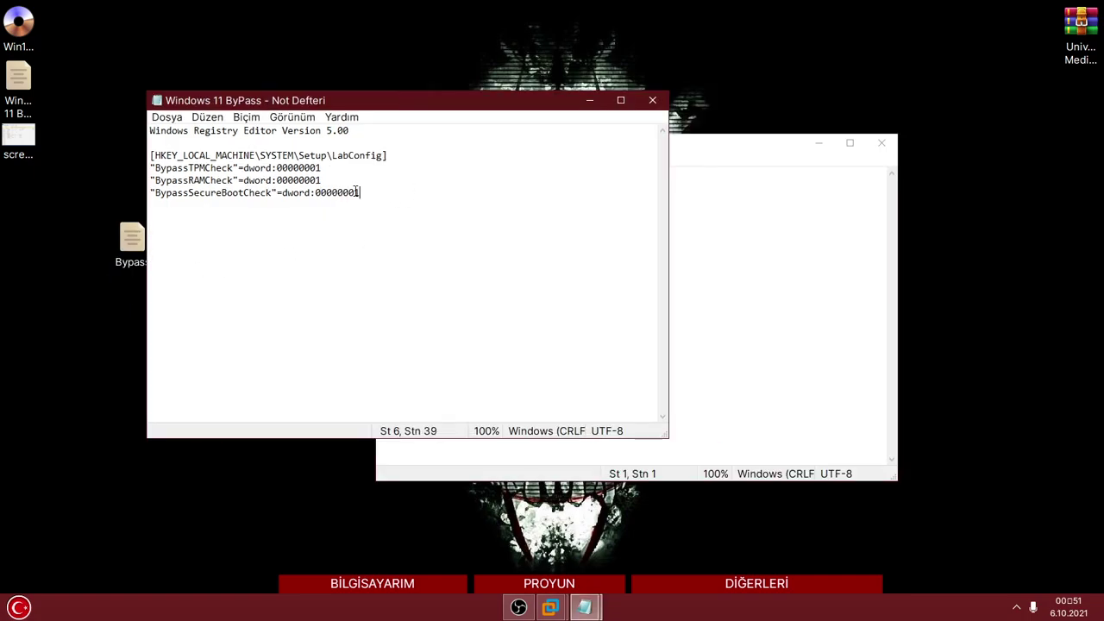
key(ctrl+a)
right_click(226, 138)
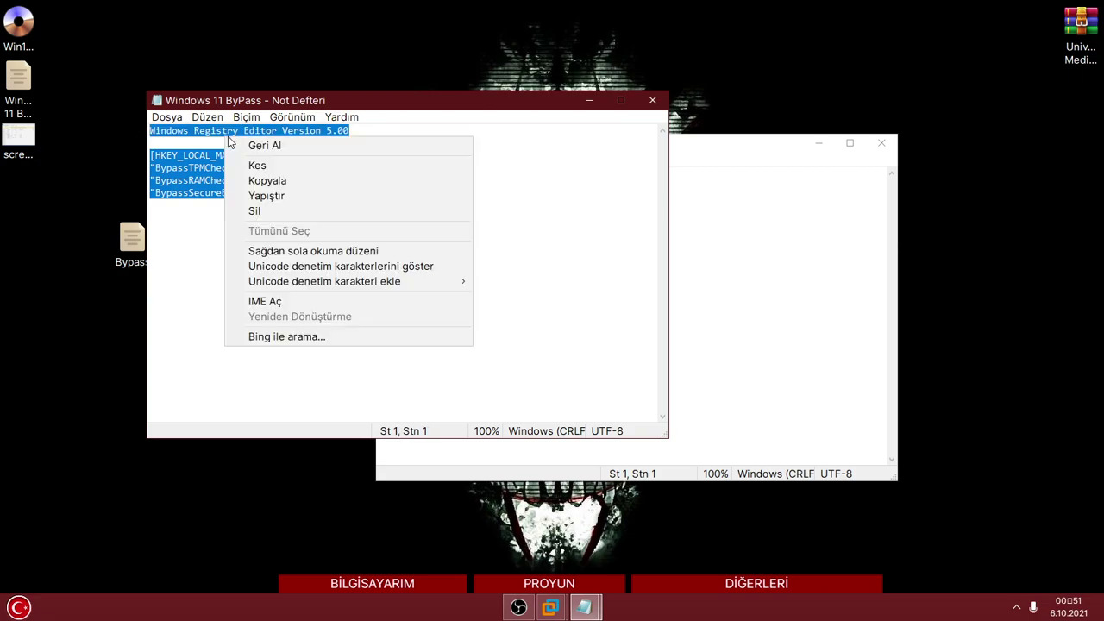
click(276, 180)
click(708, 242)
right_click(708, 242)
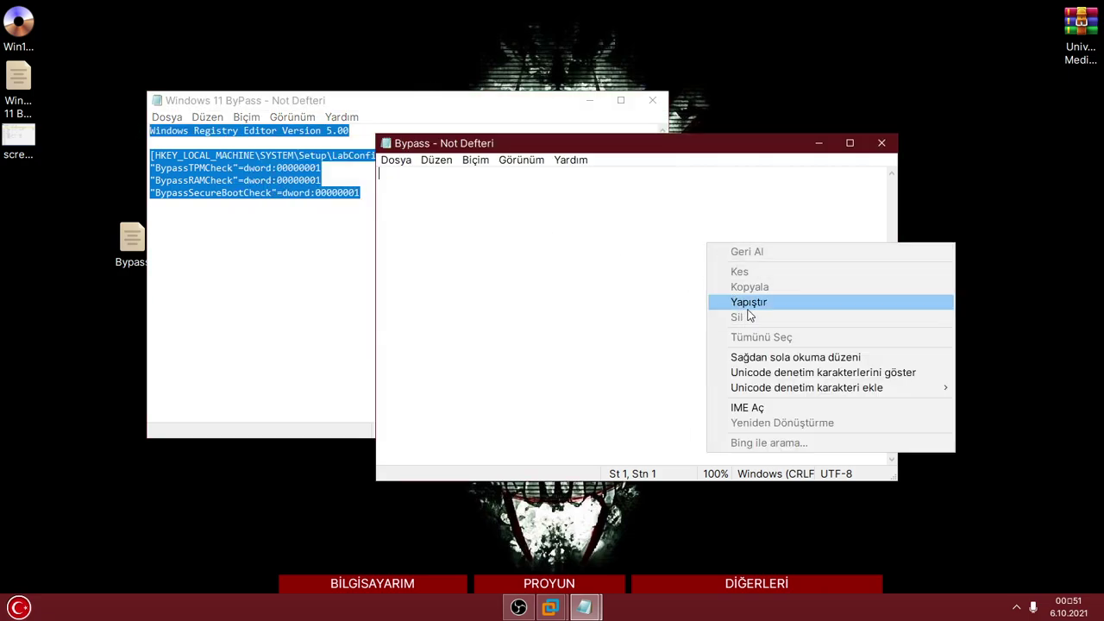
click(735, 301)
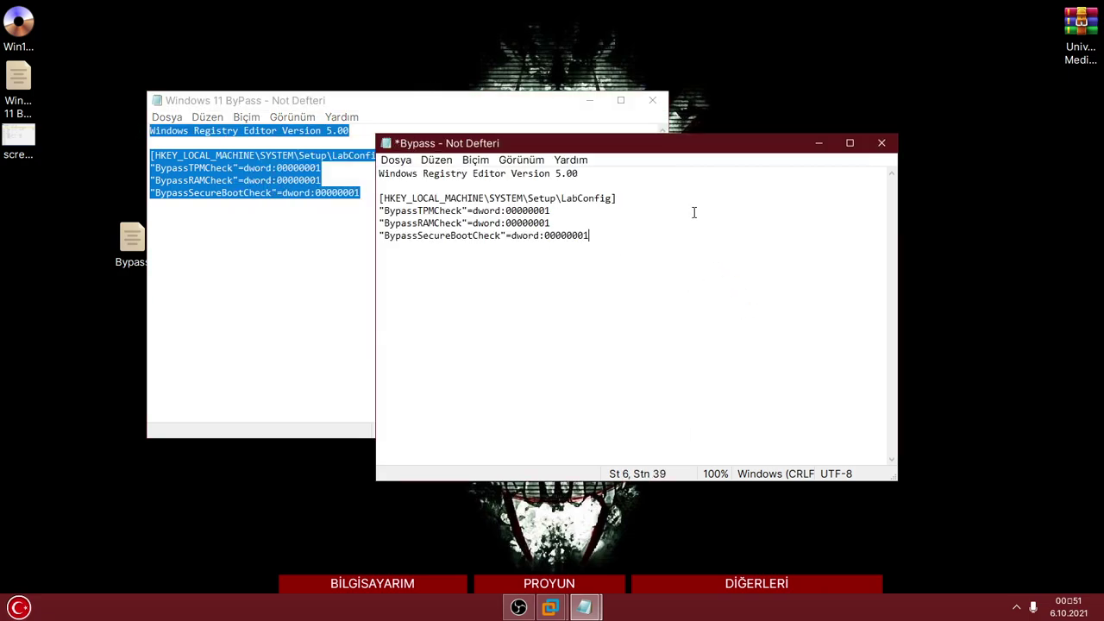
click(653, 104)
drag(529, 147, 405, 125)
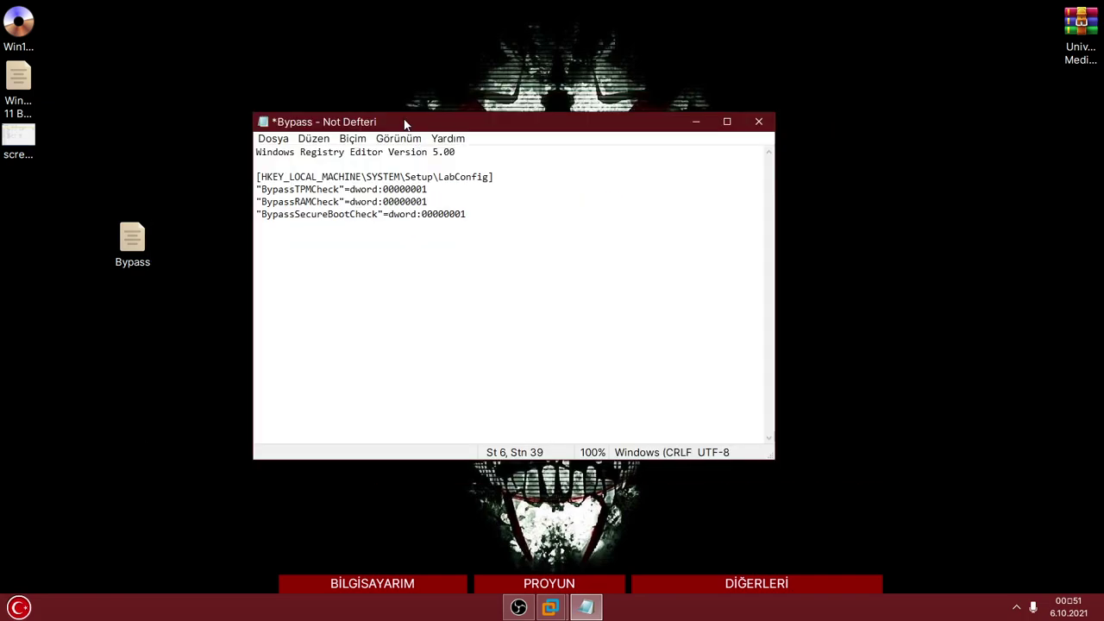
Save the document to the desktop as a registry file named Bypass.reg
click(275, 139)
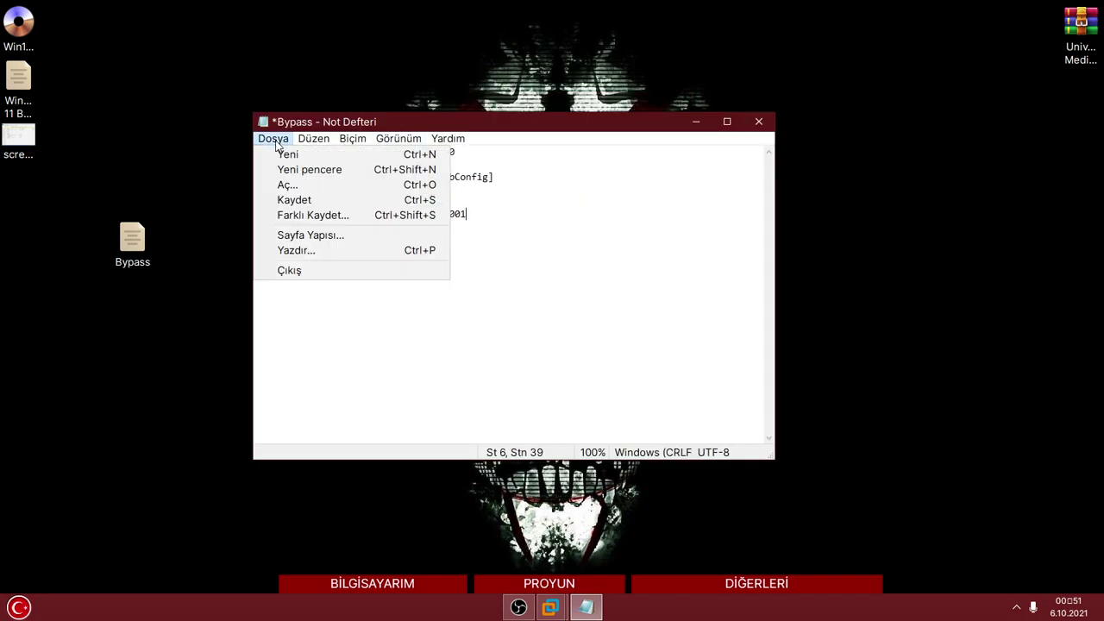
click(315, 215)
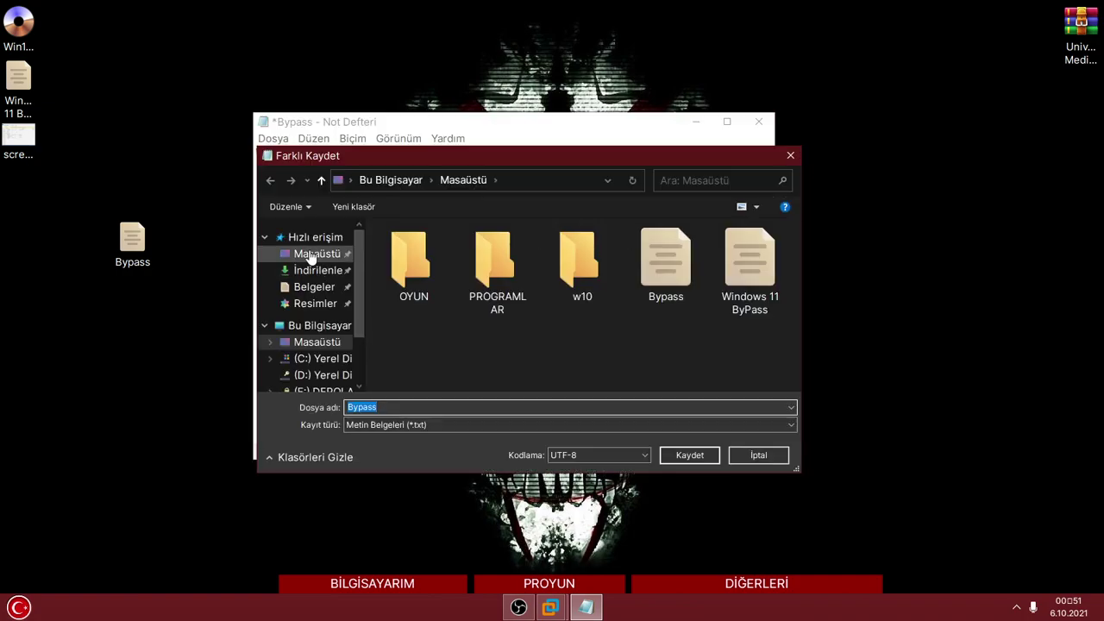
click(388, 408)
double_click(388, 408)
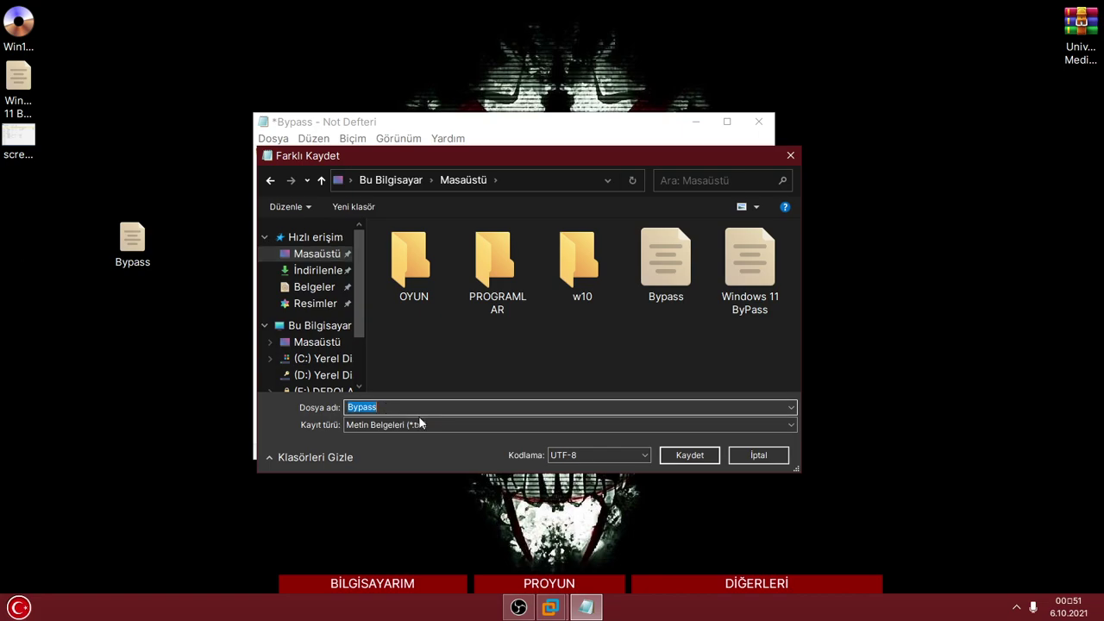
click(413, 407)
text(.reg)
key(Return)
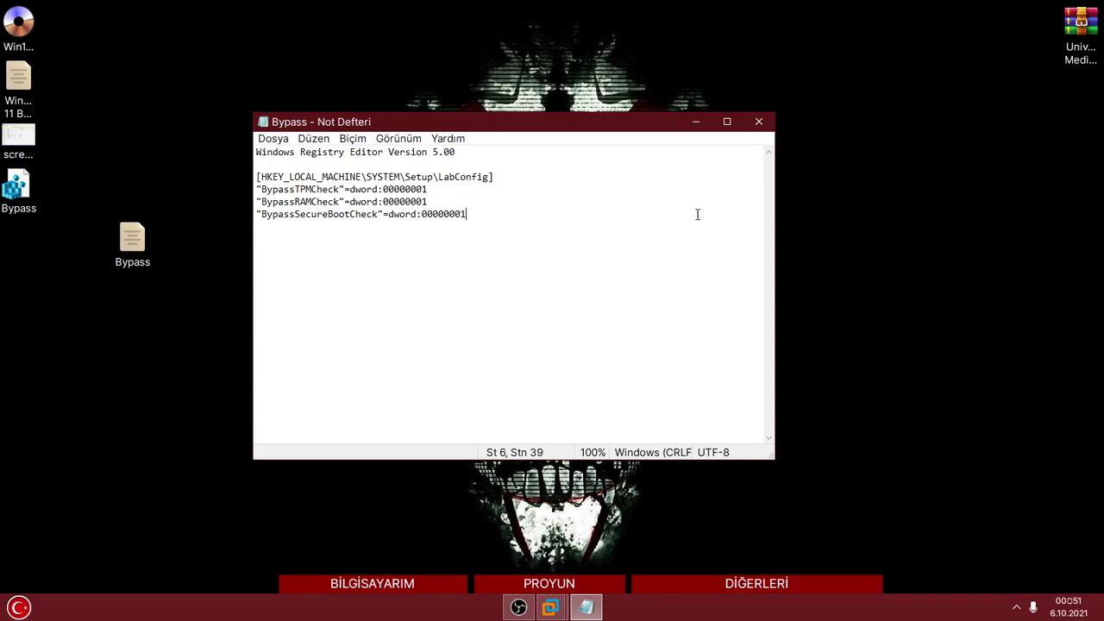
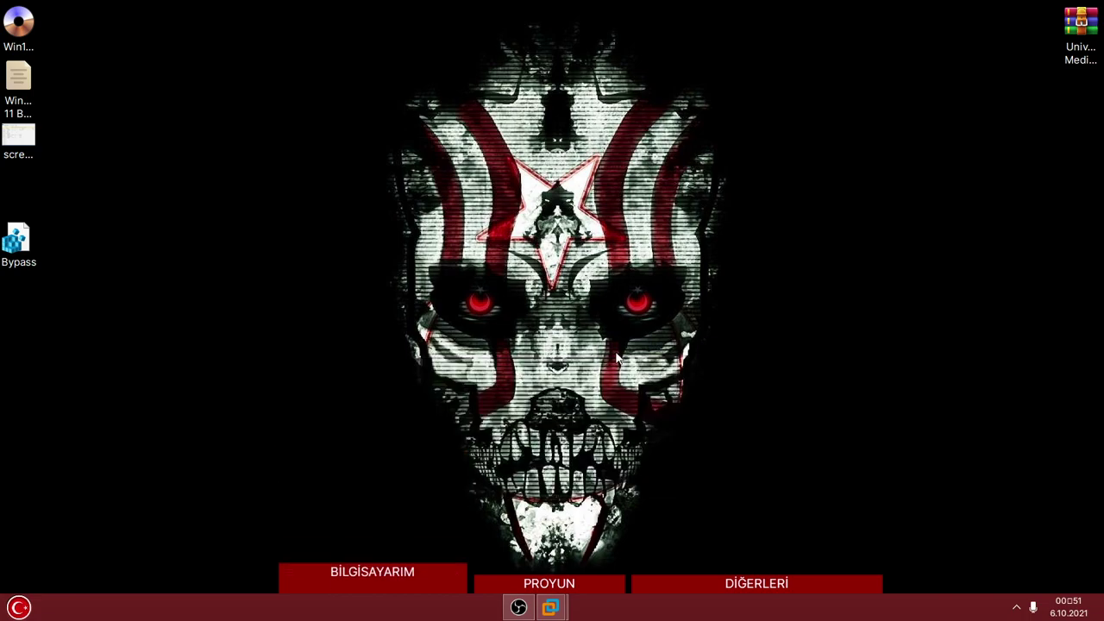
Open the screen_source image from the desktop and examine NTLite's page list, relating its Registry page to the Bypass registry file
click(579, 358)
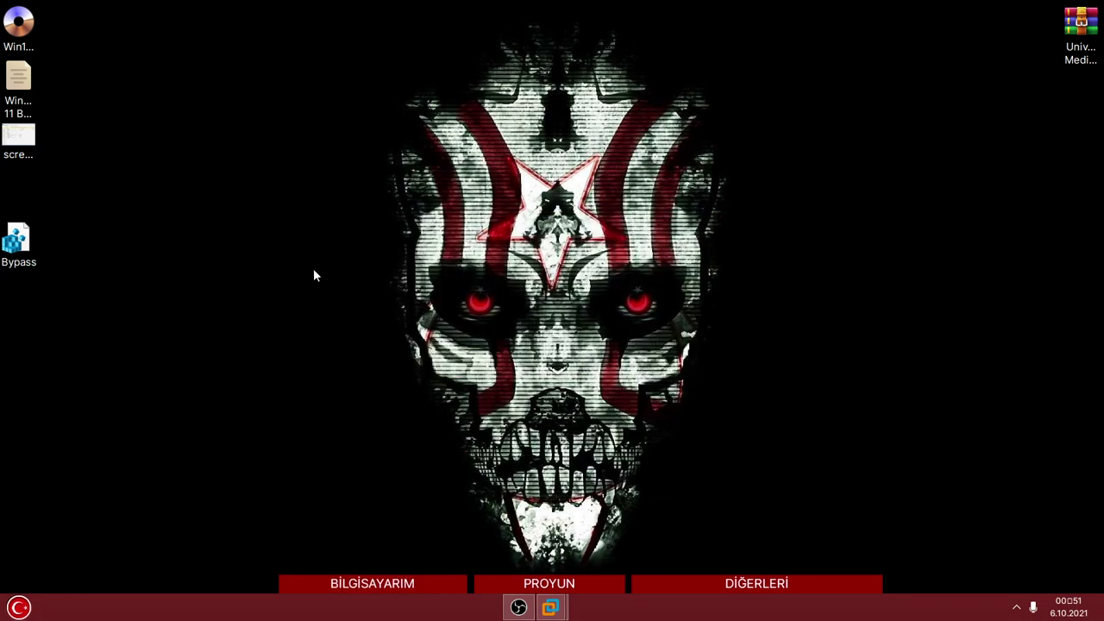
click(21, 149)
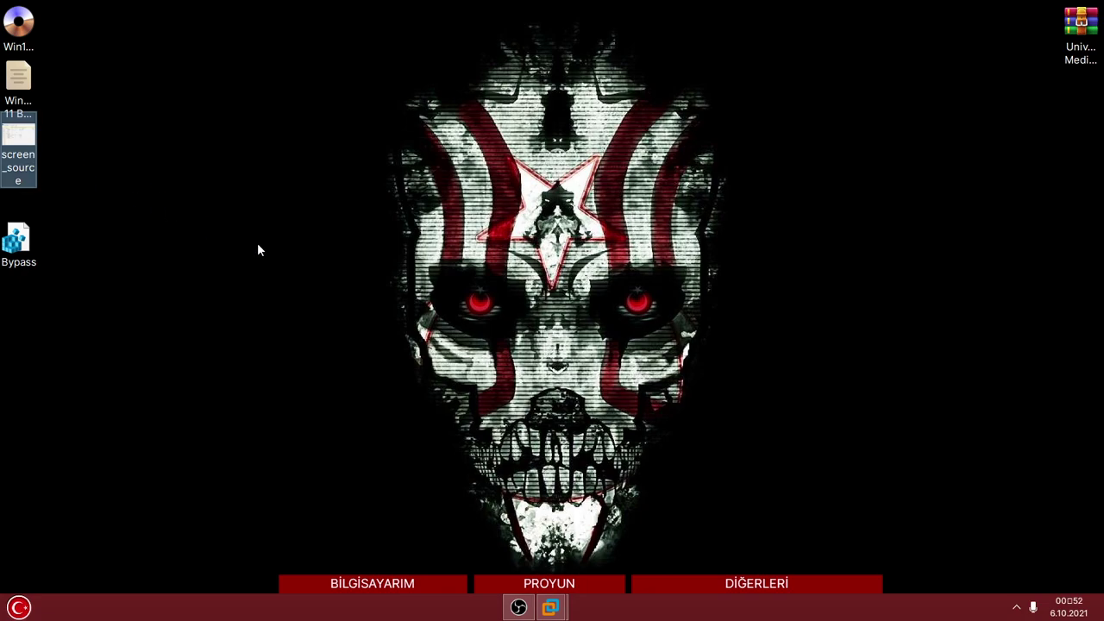
key(Return)
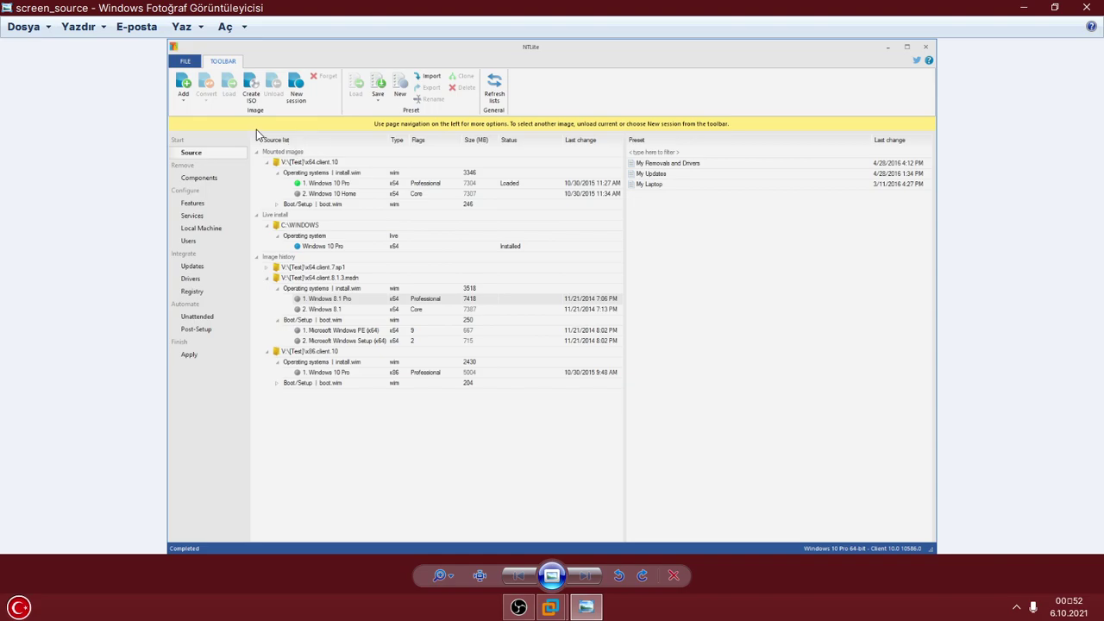
click(1053, 7)
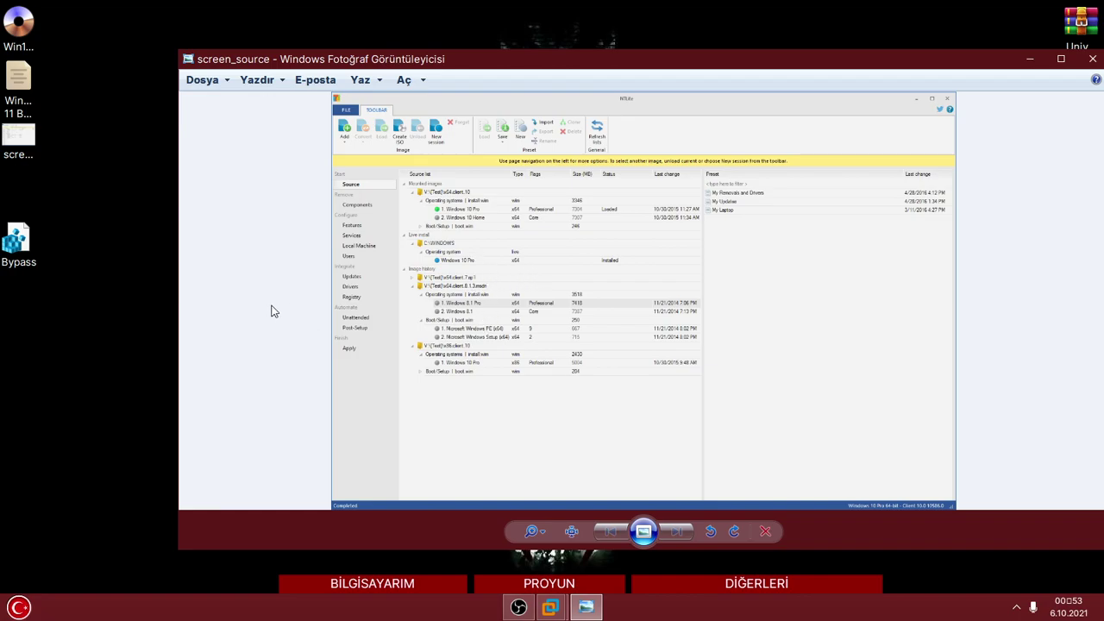
click(24, 245)
double_click(25, 245)
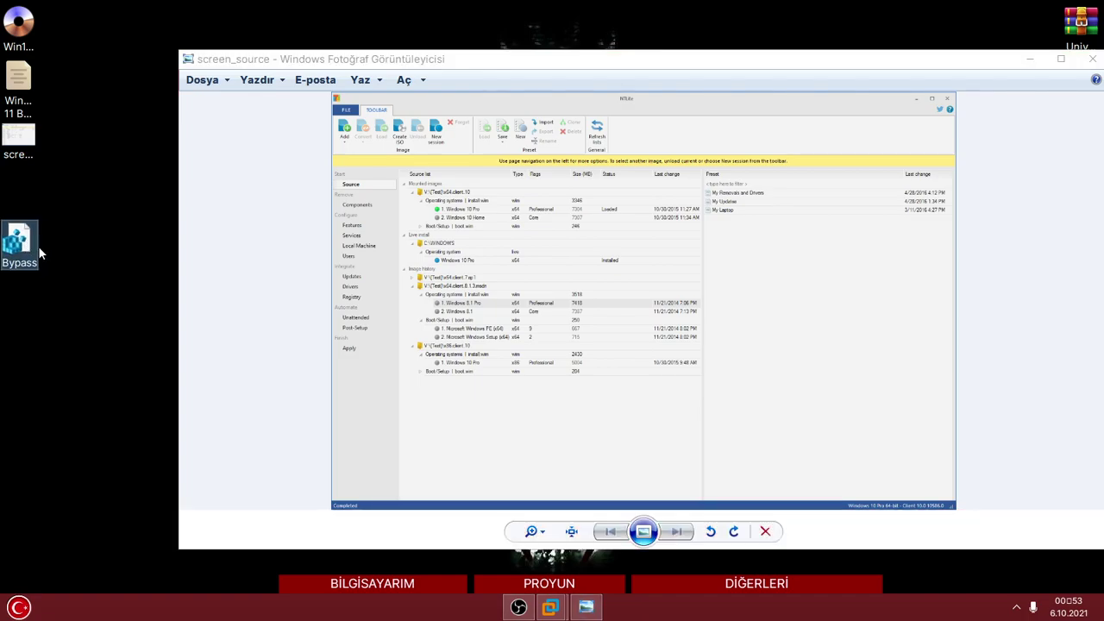
click(348, 354)
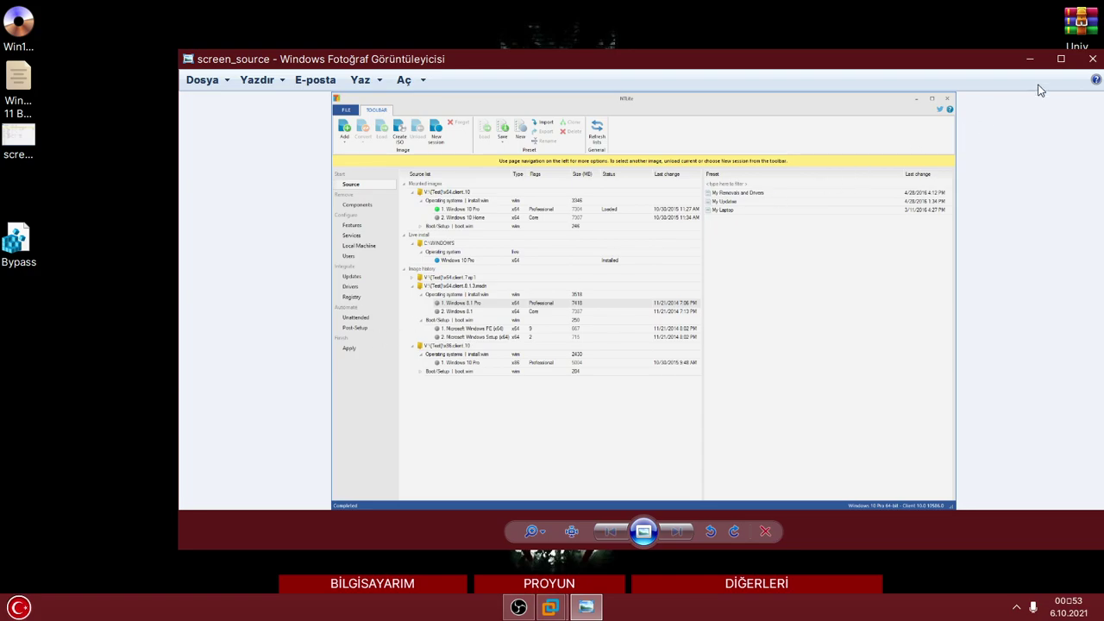
click(1062, 58)
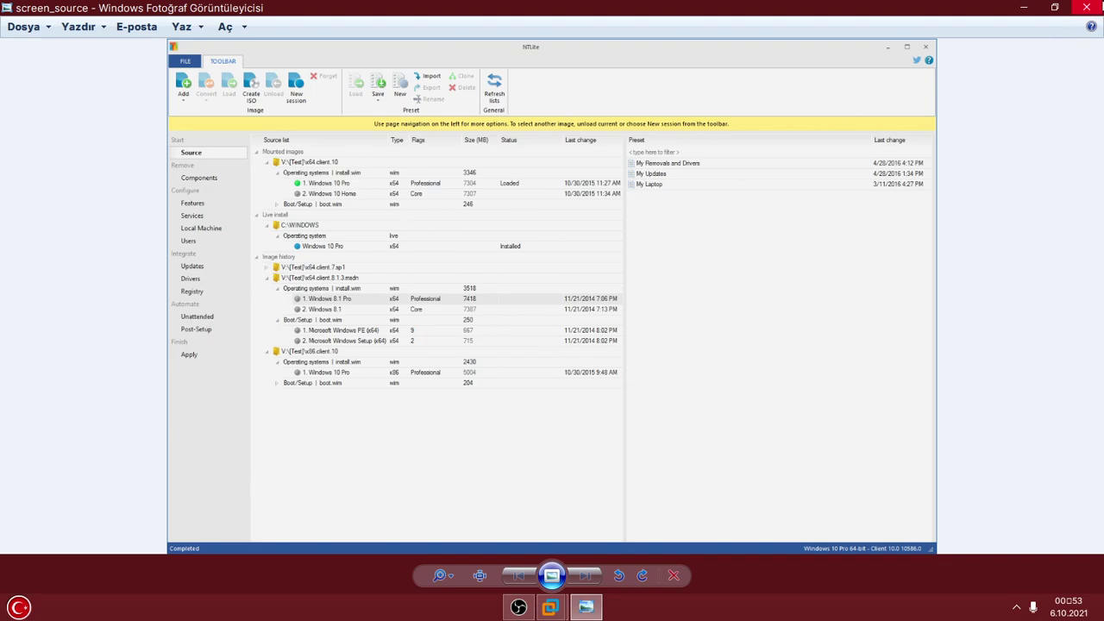
Close the screen_source image and move the Bypass registry file directly below the other desktop icons
click(1085, 7)
drag(19, 240, 25, 184)
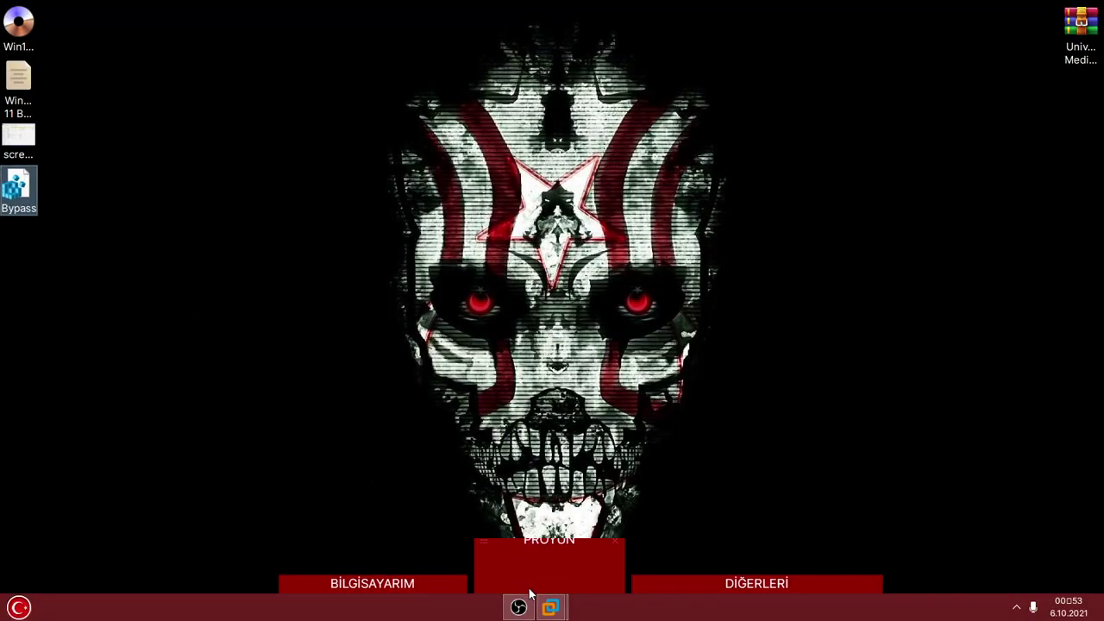
Switch to the Windows 10 x64 virtual machine in VMware Workstation and follow the Windows installation progress
mouse_move(550, 607)
click(600, 520)
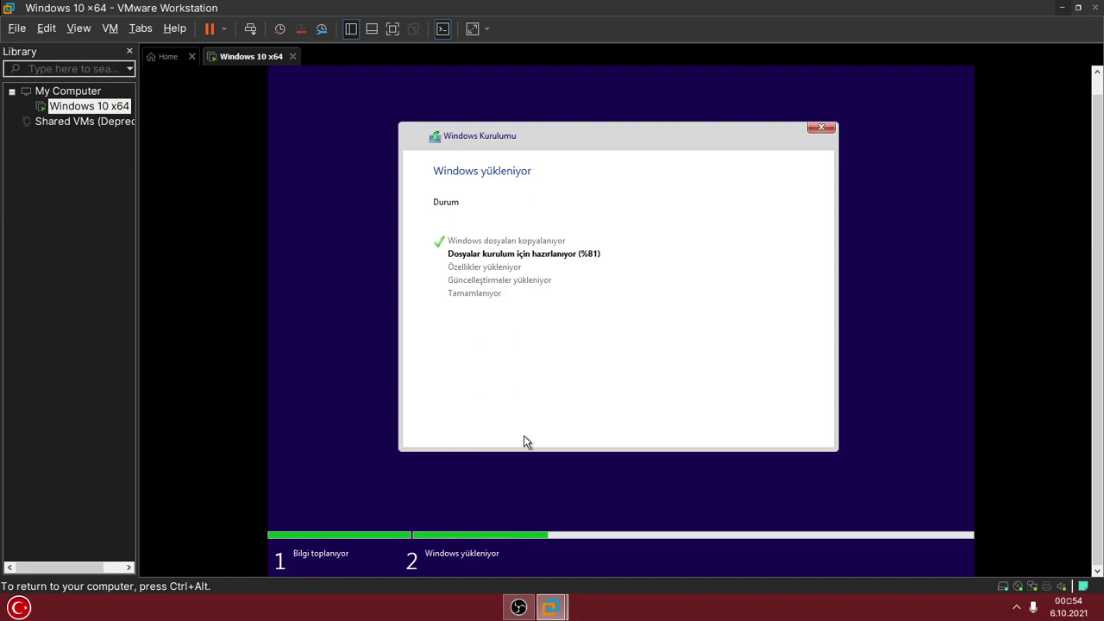
key(ctrl+alt)
click(721, 148)
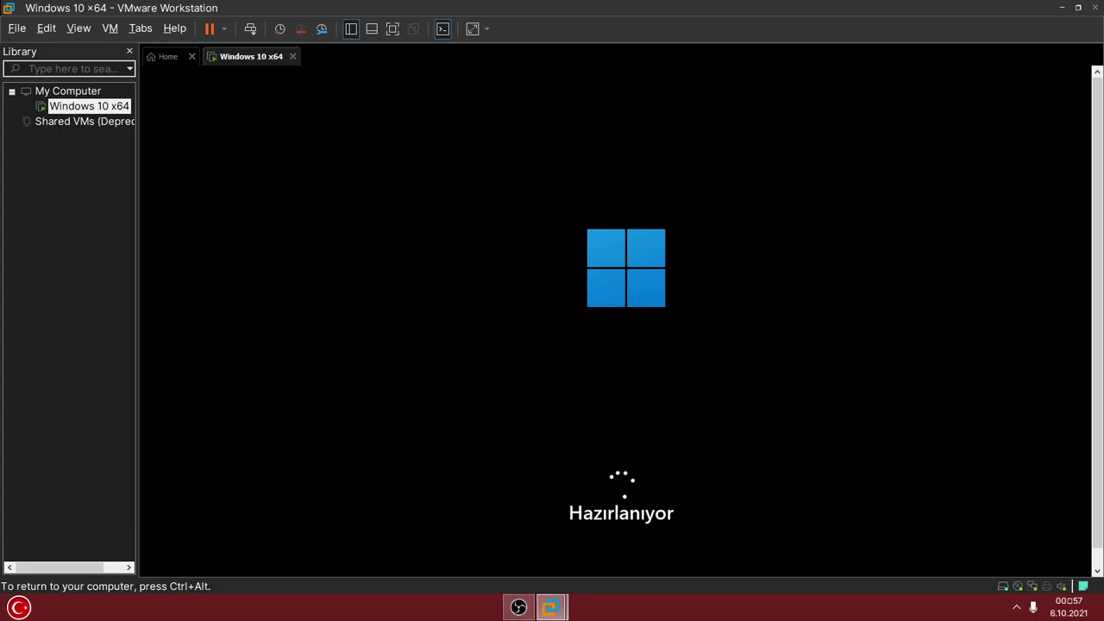
Release input from the virtual machine, check the recording status in OBS, and return to VMware Workstation
key(ctrl+alt)
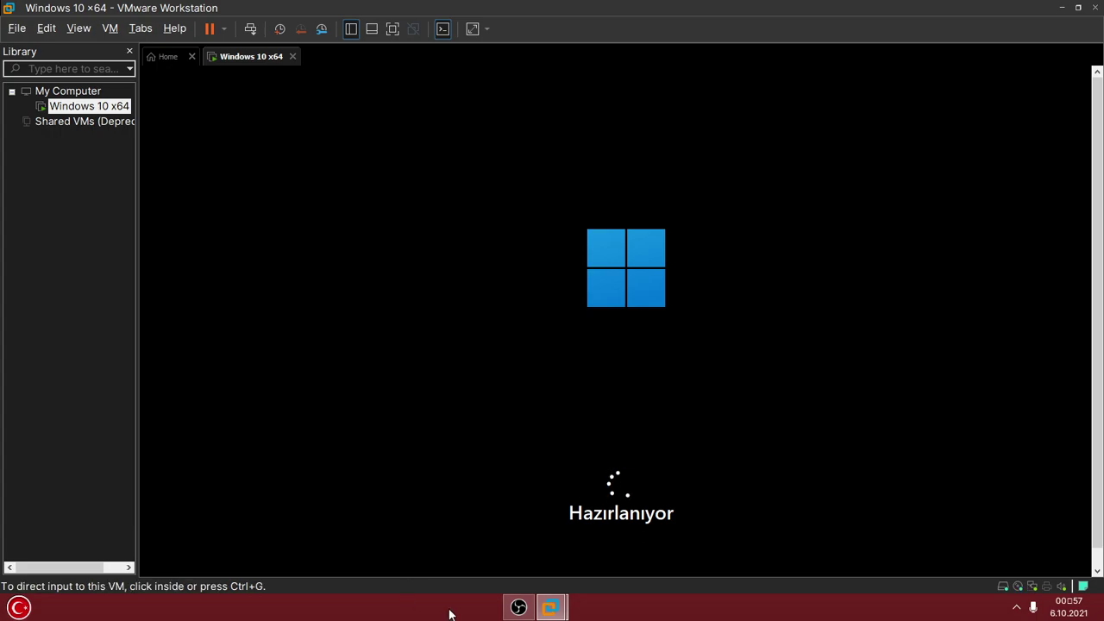
click(524, 608)
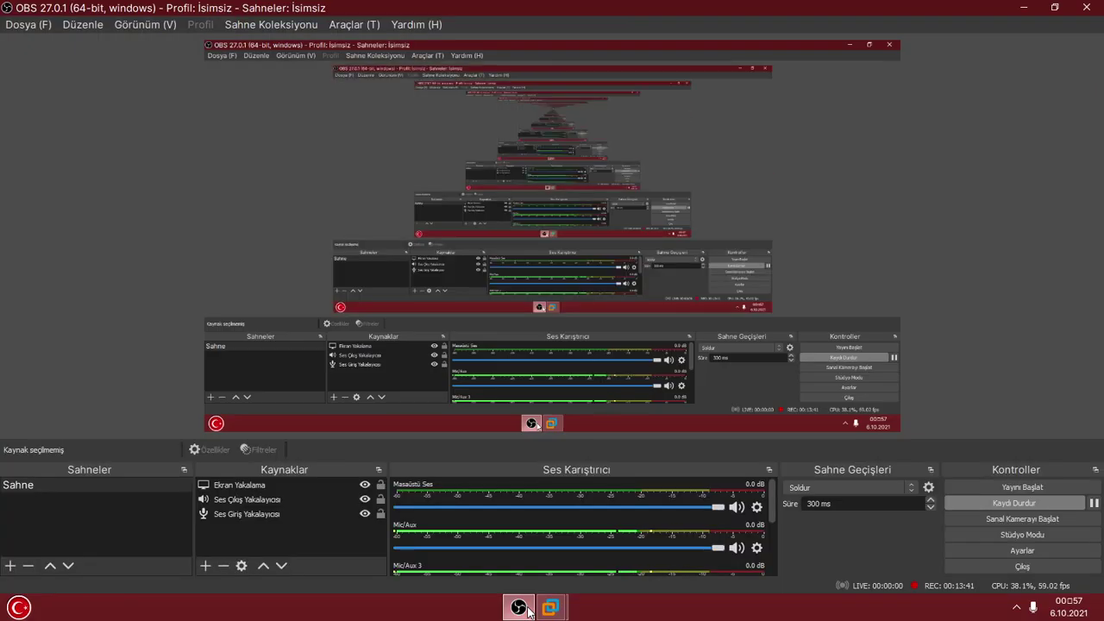
click(528, 611)
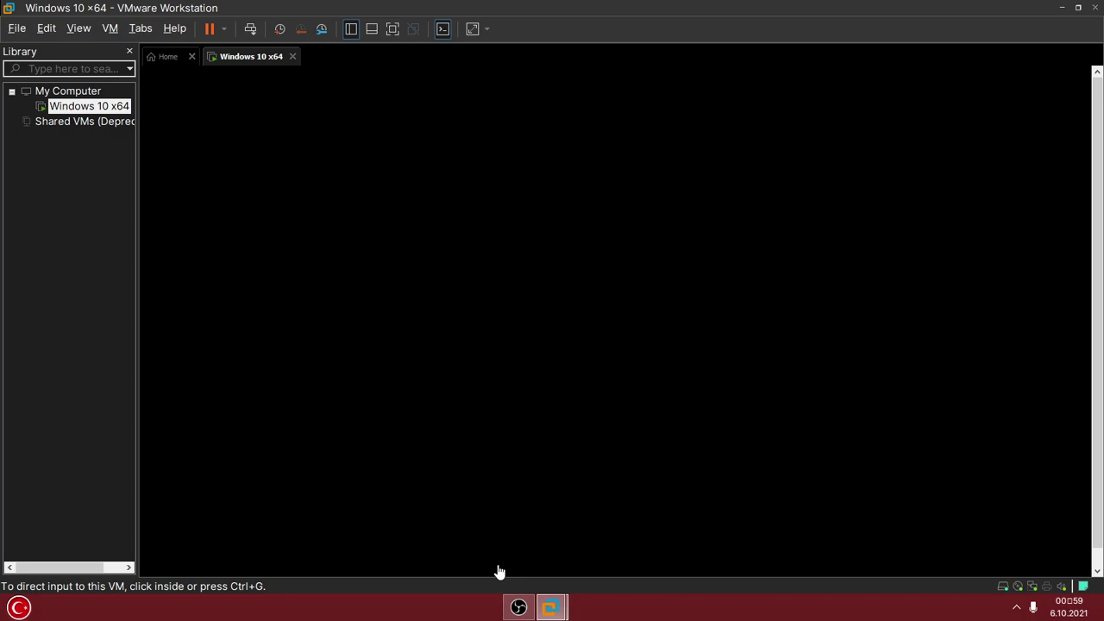
Check the virtual machine's first-boot progress, release input from it, and minimize VMware Workstation to show the desktop
click(494, 401)
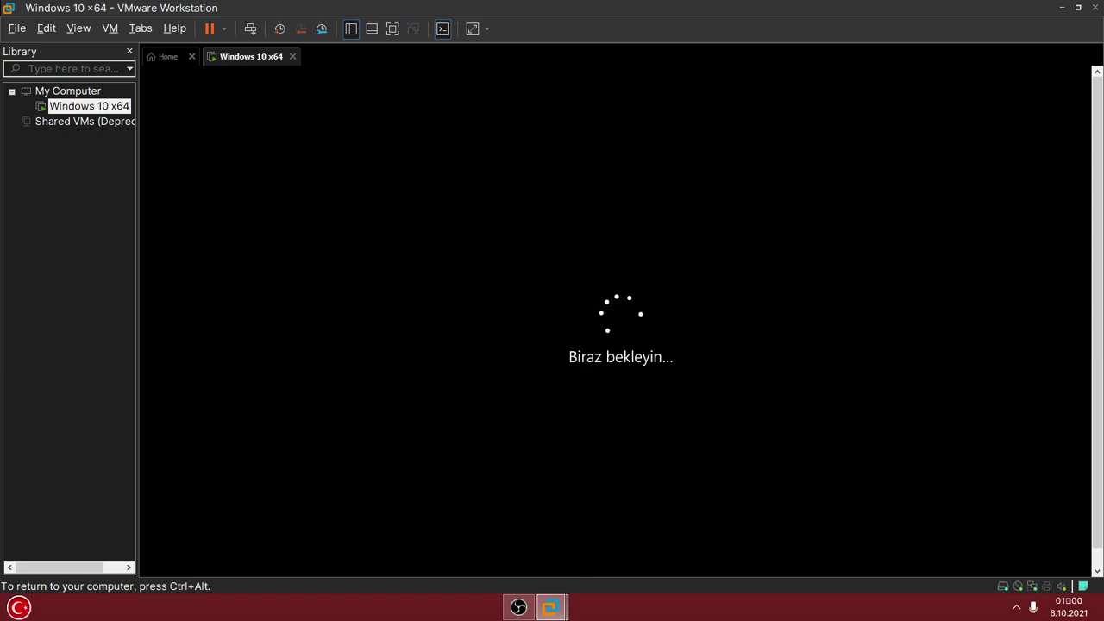
key(ctrl+alt)
click(1062, 8)
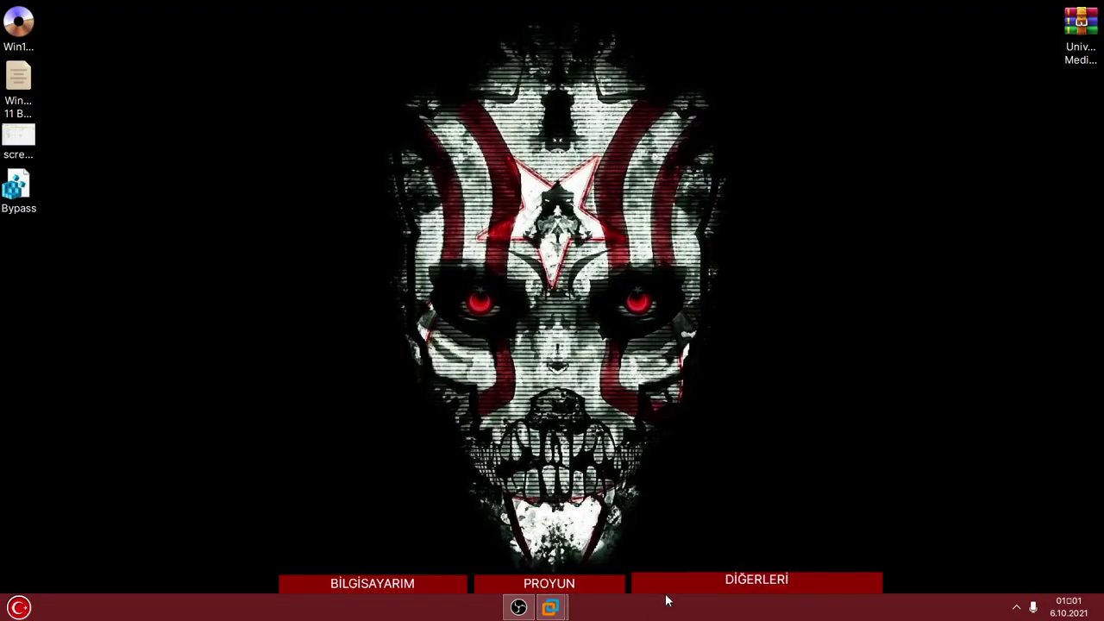
Switch to the Windows 10 x64 virtual machine in VMware Workstation and direct input to it
mouse_move(562, 612)
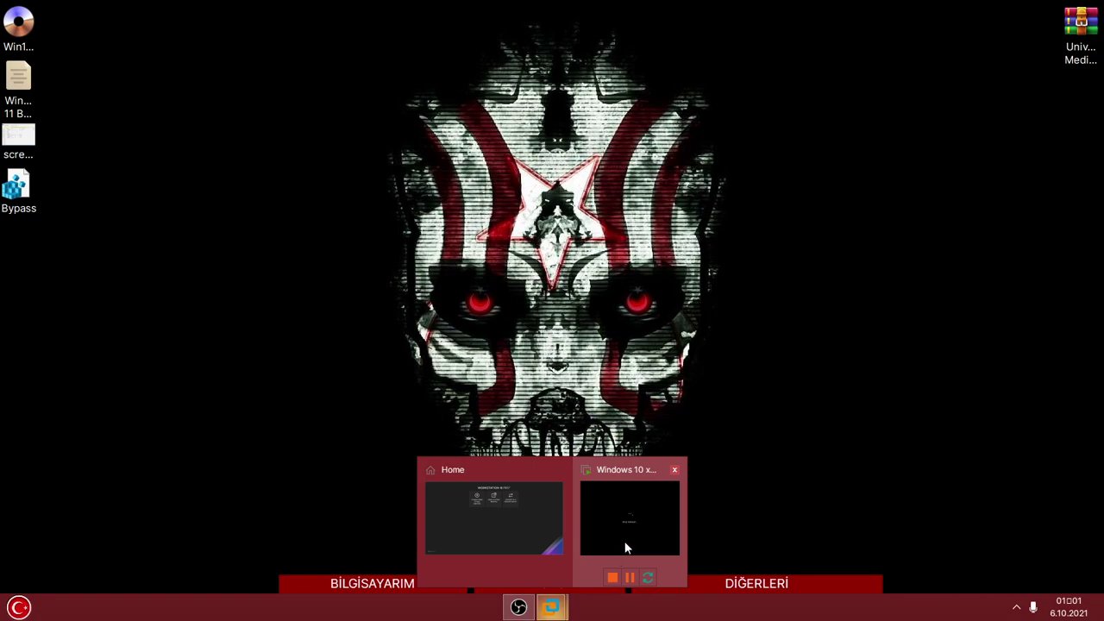
click(626, 545)
click(527, 322)
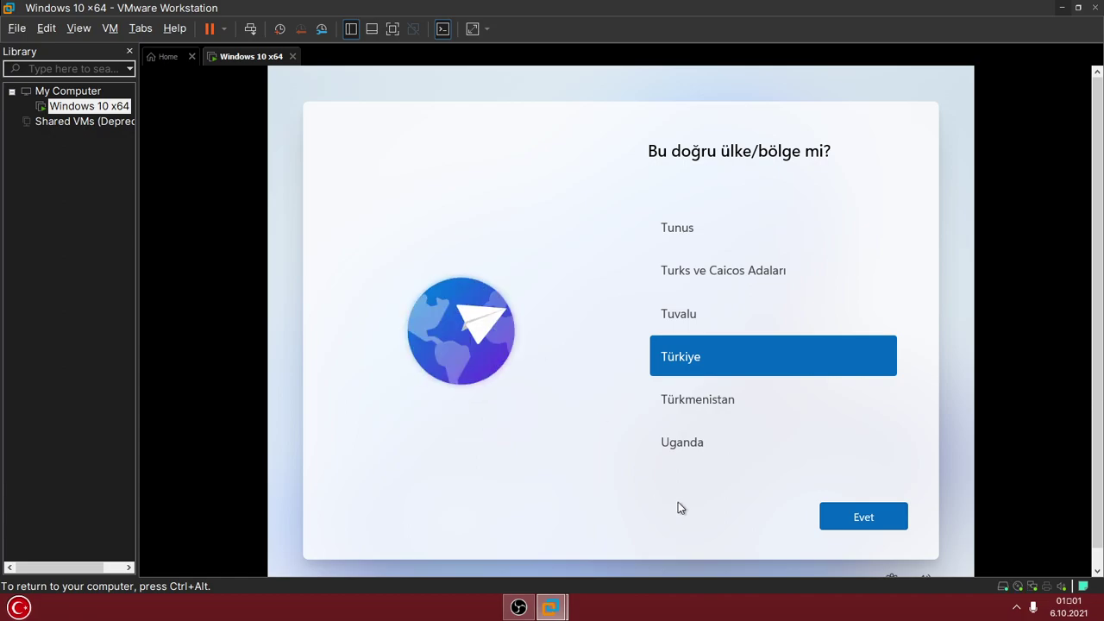
Confirm Türkiye as the region and Türkçe Q as the keyboard layout, skipping a second layout
click(894, 526)
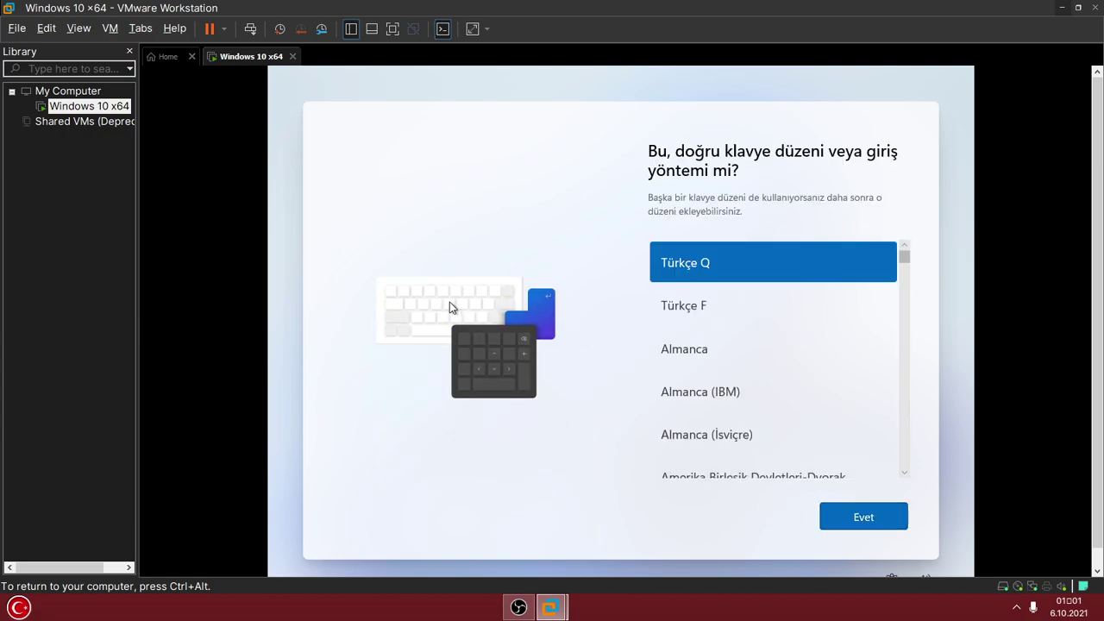
click(871, 507)
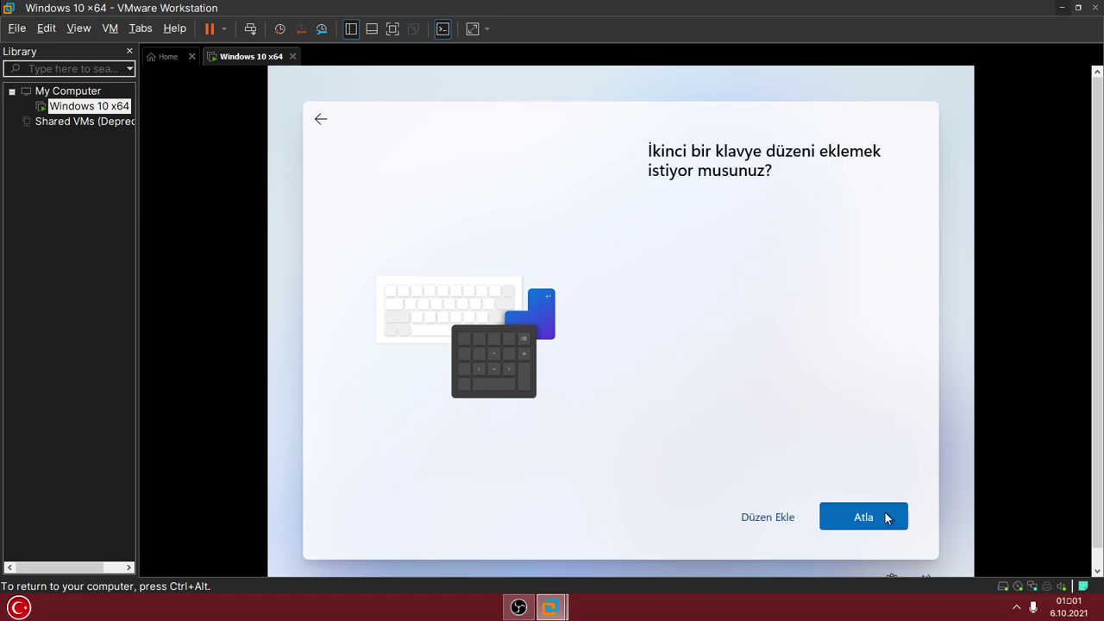
click(888, 517)
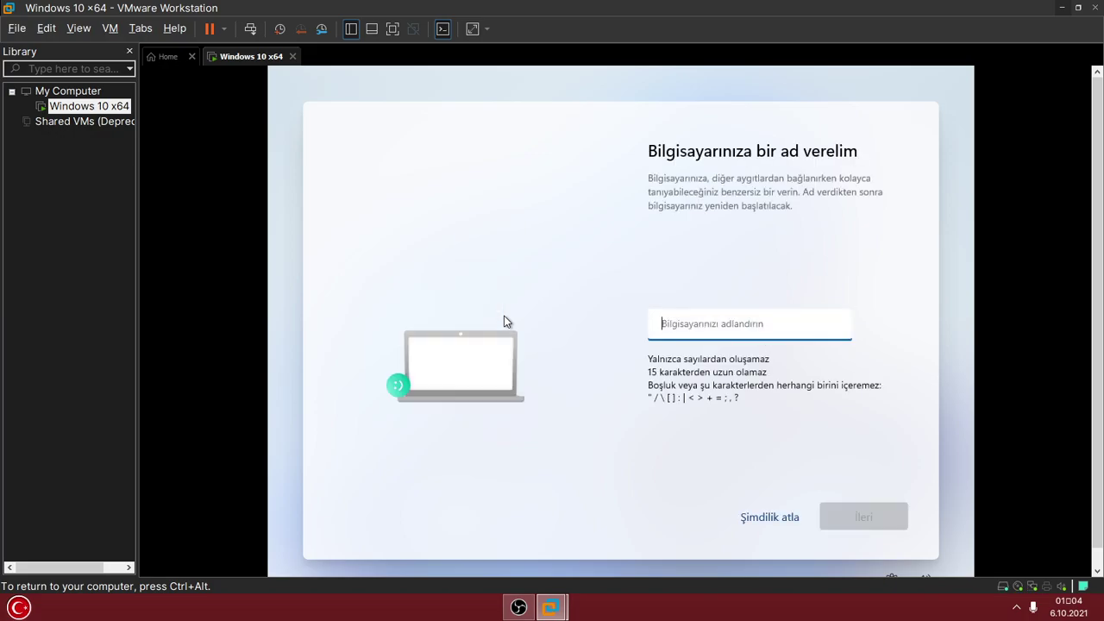
Skip naming the computer and choose to set up the device for personal use
click(770, 517)
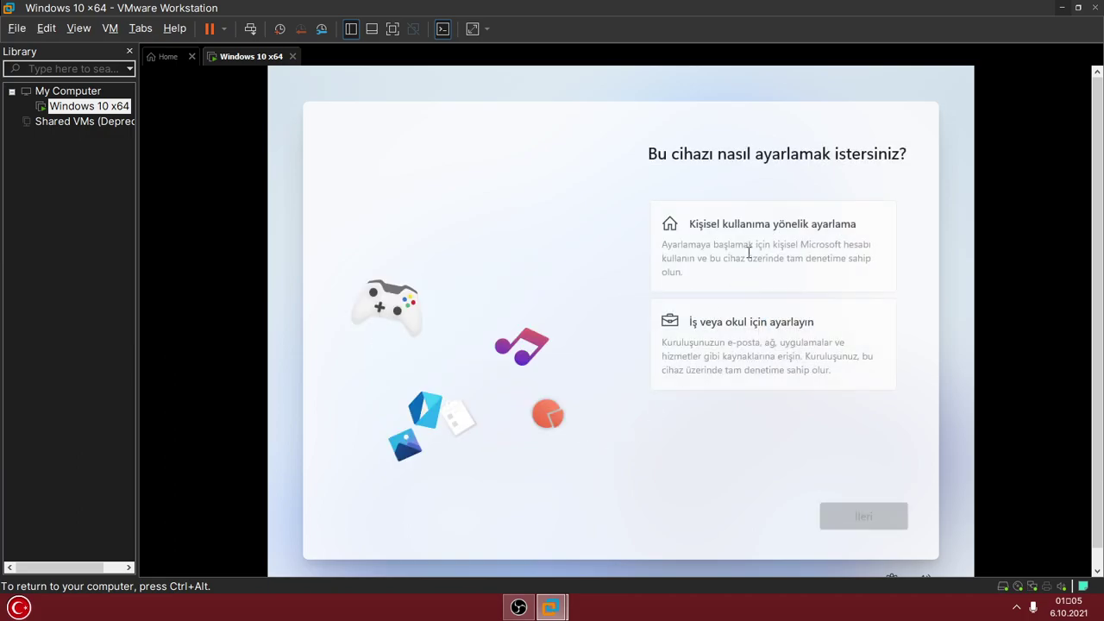
click(694, 217)
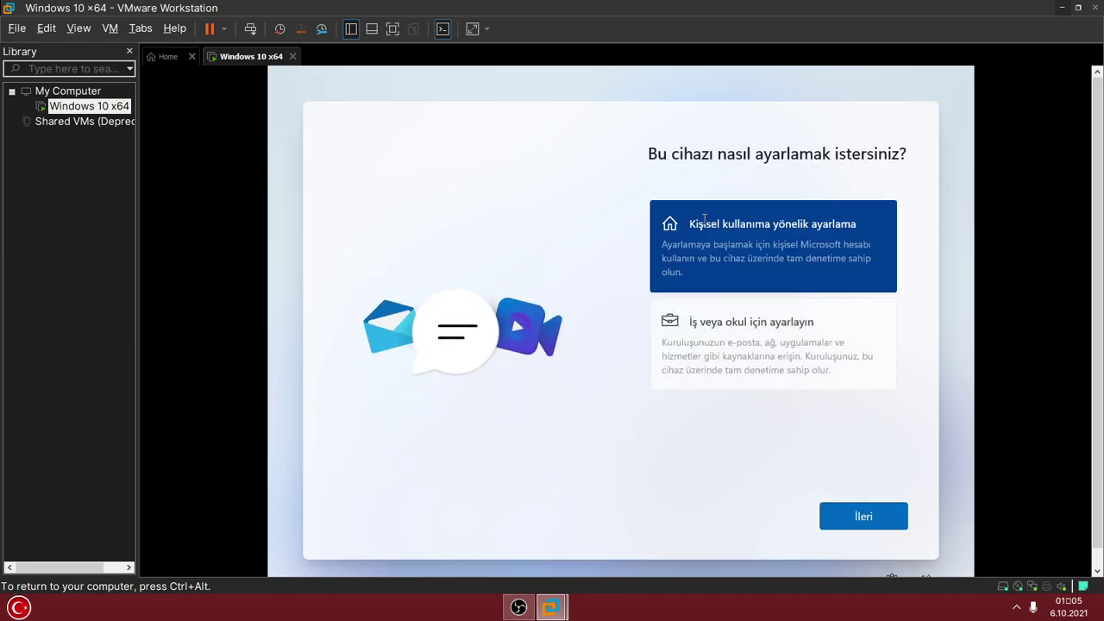
click(865, 517)
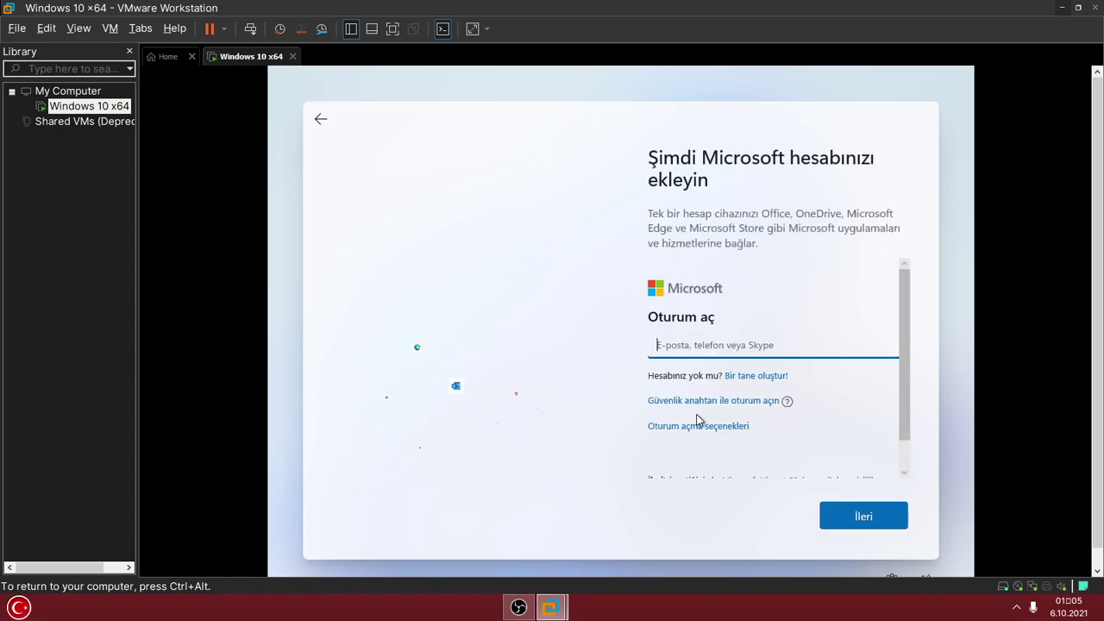
Look at the sign-in options, go back and try to continue without entering a Microsoft account
scroll(700, 336, down, 1)
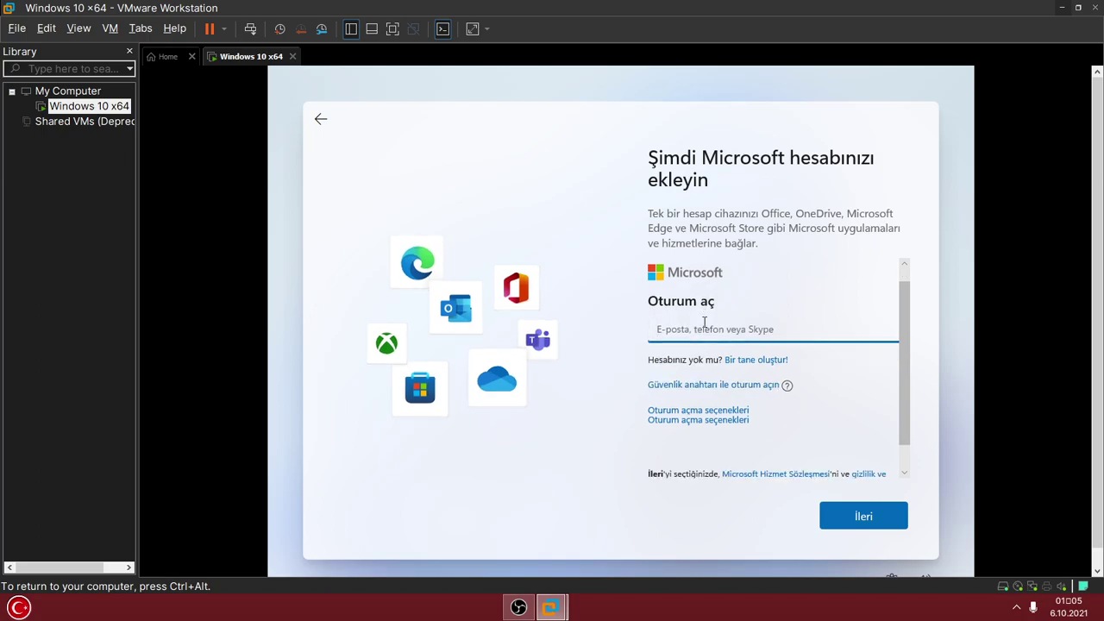
click(693, 392)
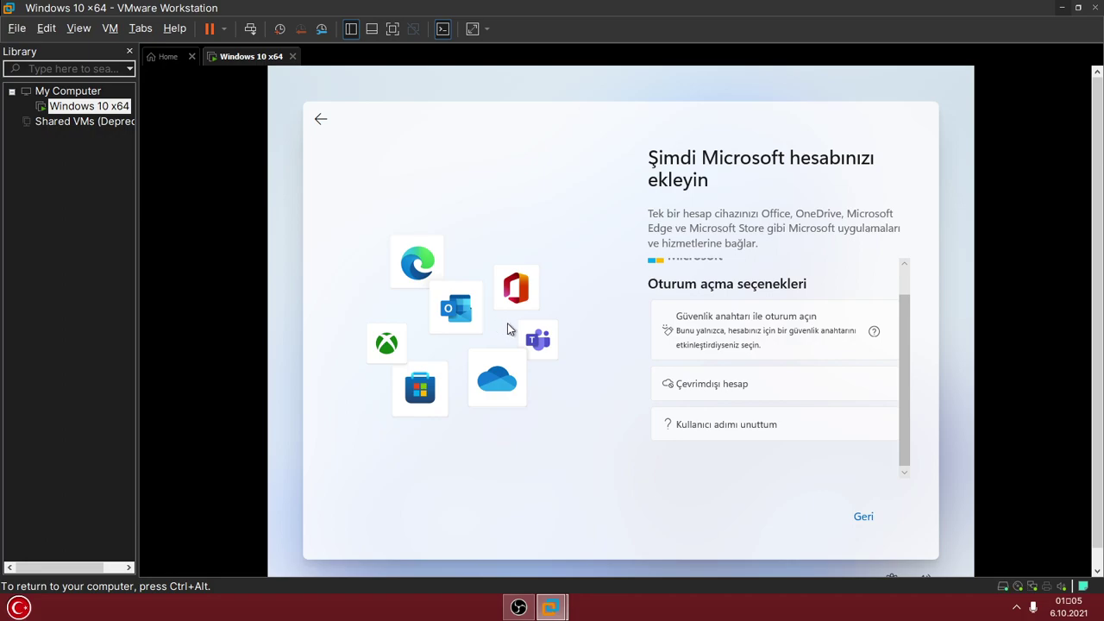
click(865, 522)
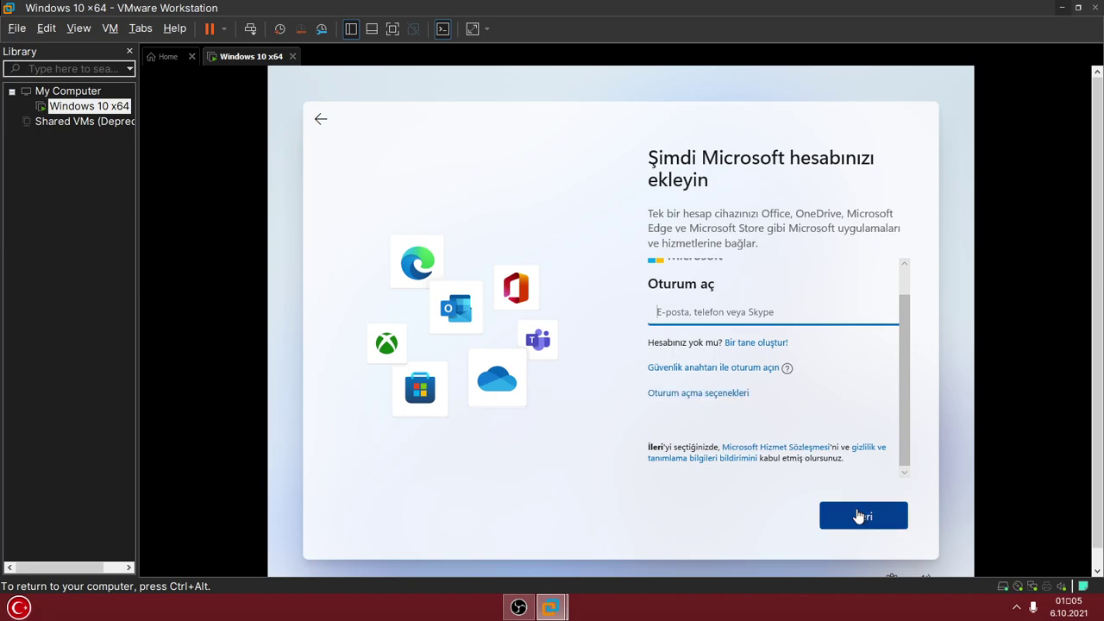
click(647, 449)
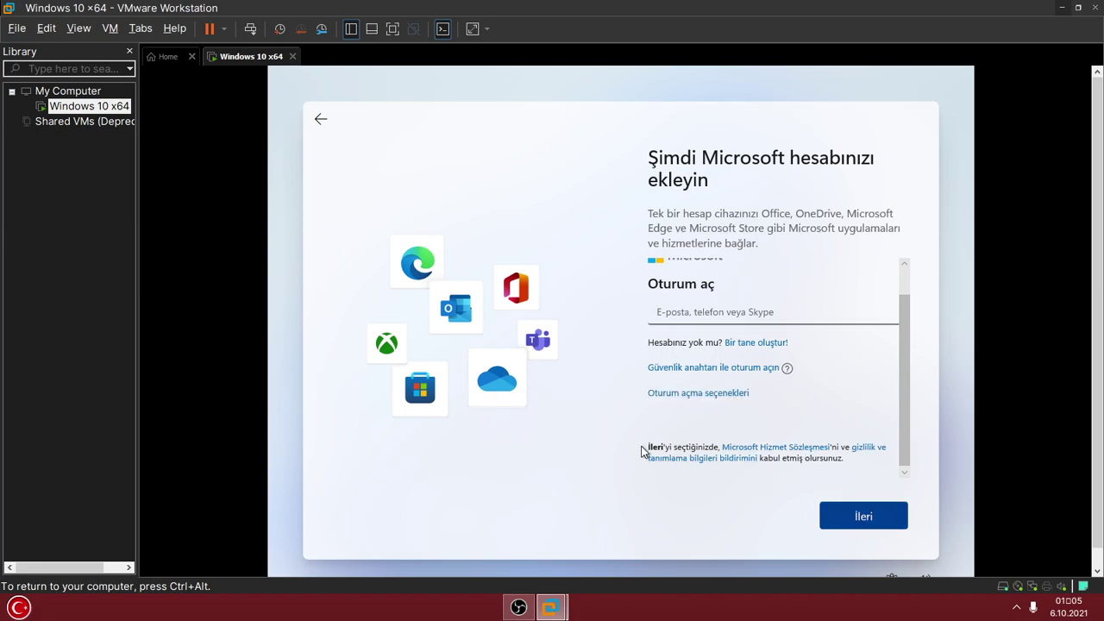
click(864, 516)
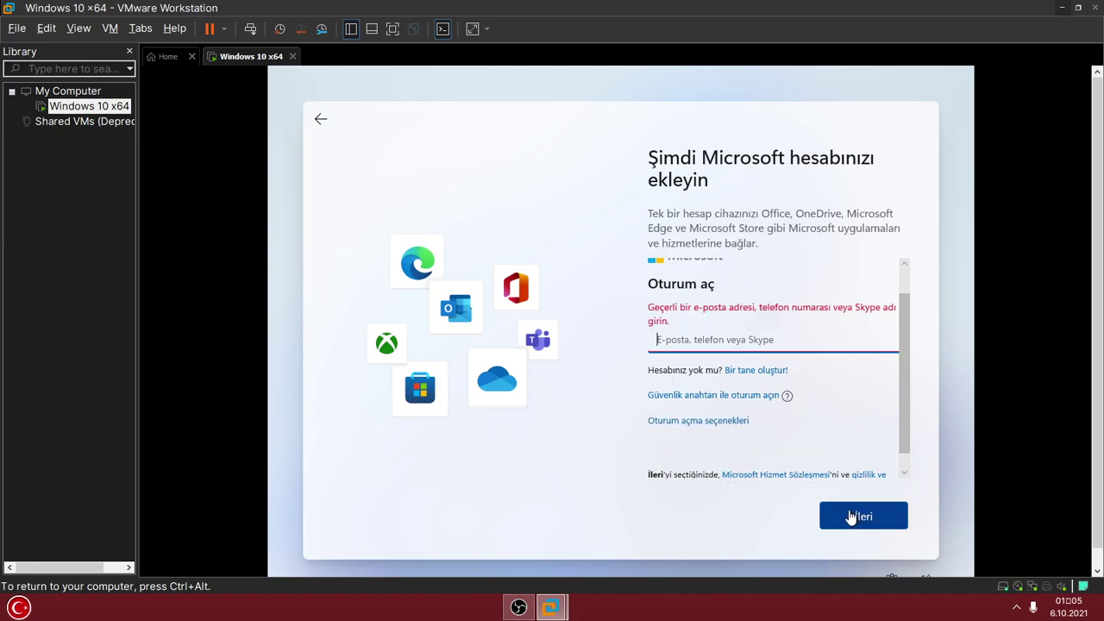
Choose the offline account (Çevrimdışı hesap) sign-in option and skip the Microsoft account for now
click(720, 422)
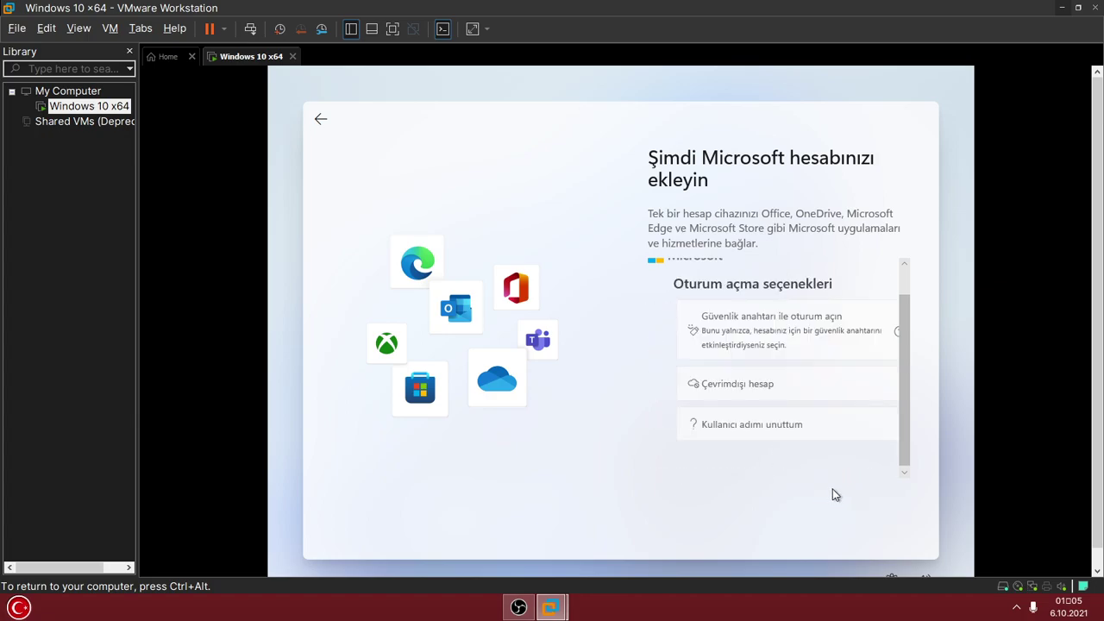
click(713, 384)
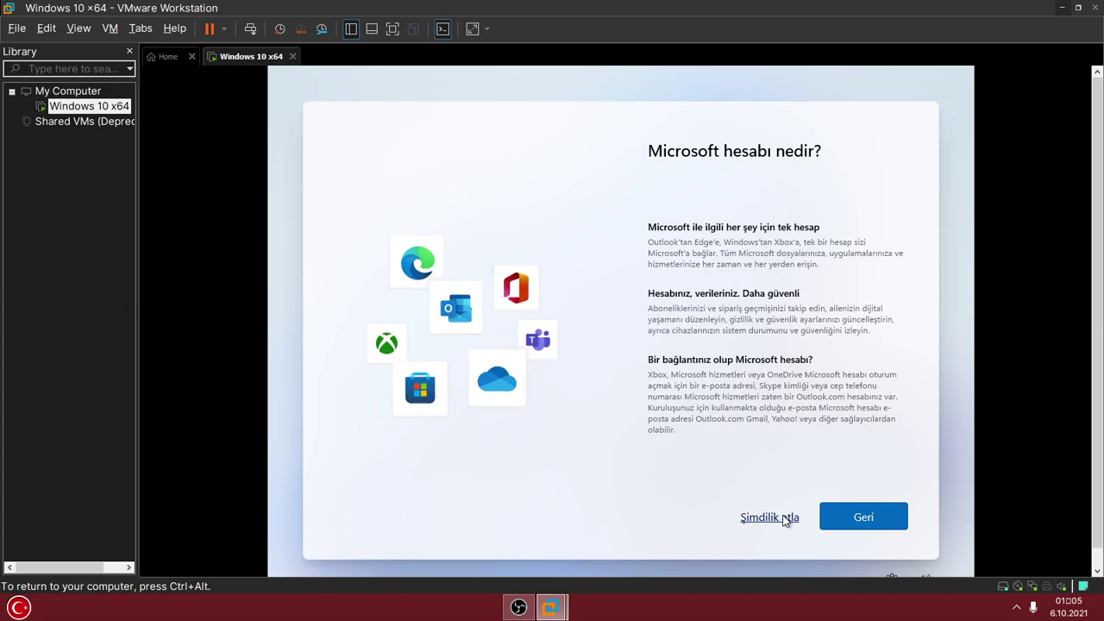
click(782, 518)
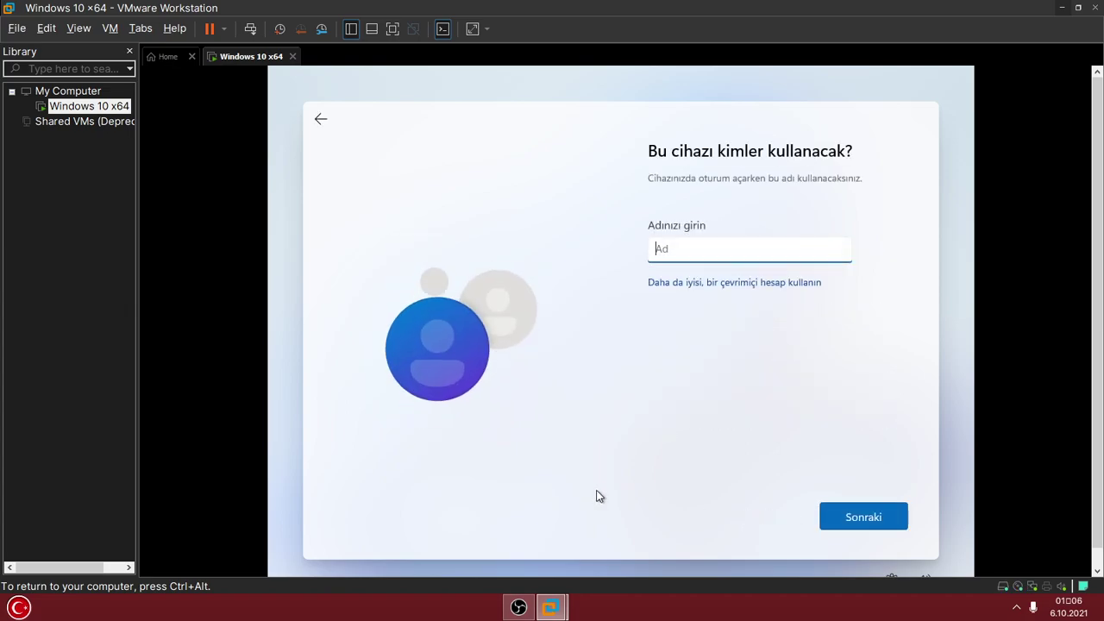
Enter the local account's user name and continue with the password left blank
text(deli)
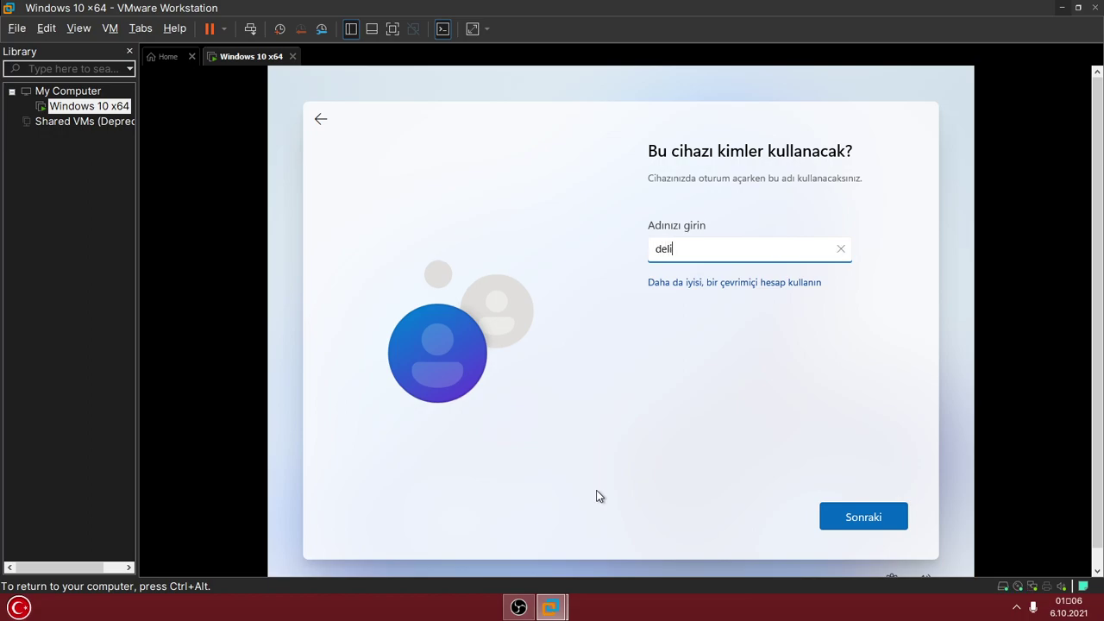
text(_petro)
key(Right)
key(Right)
text(06)
click(841, 526)
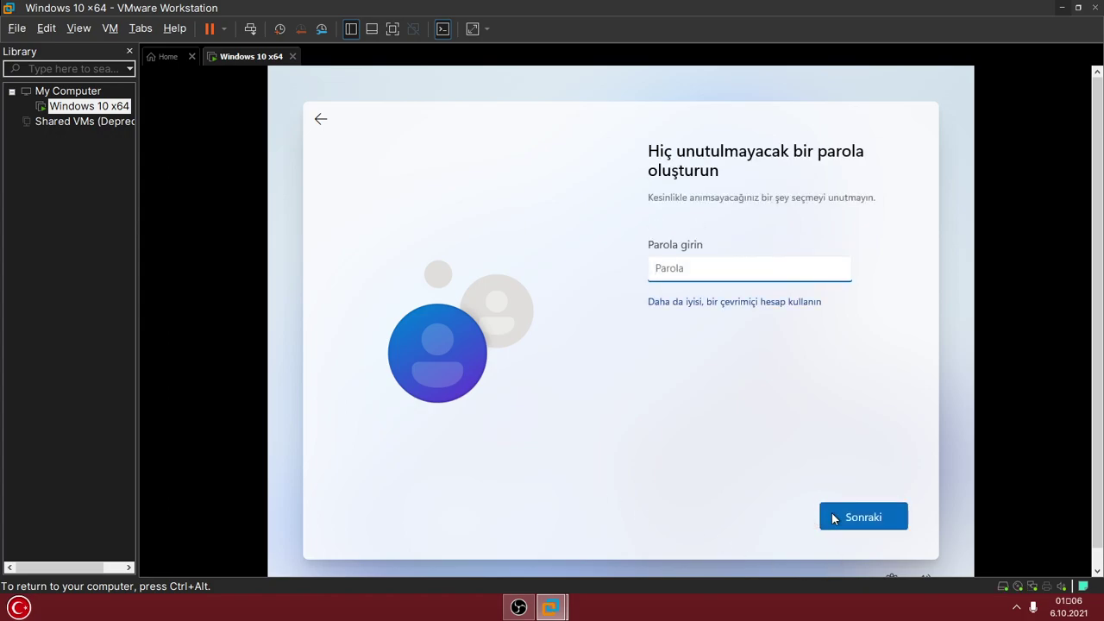
click(860, 517)
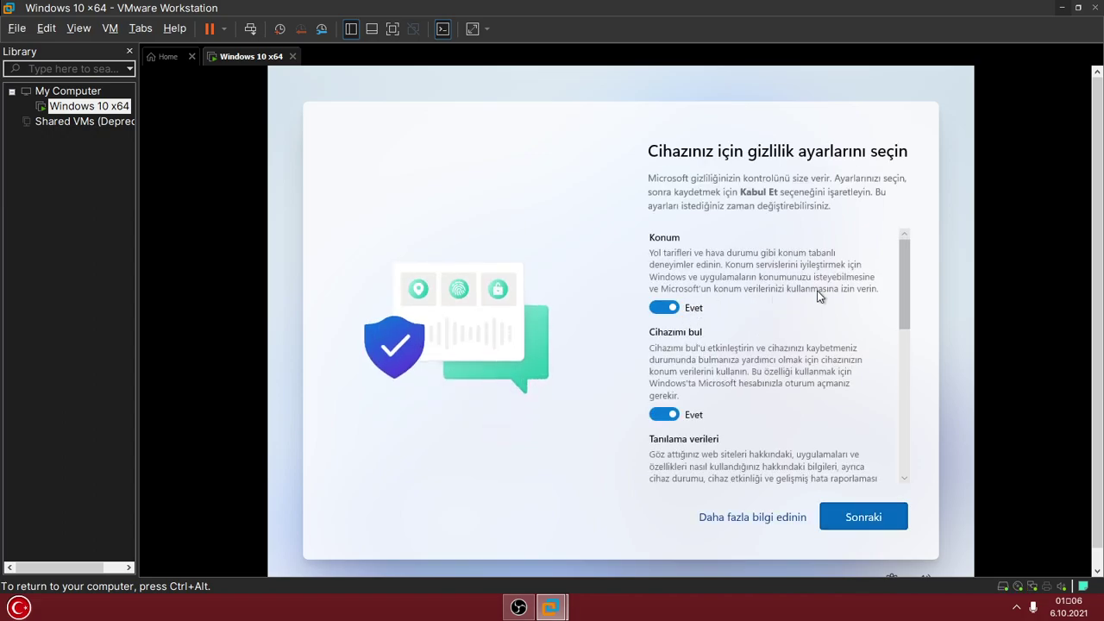
Turn off Konum and Cihazımı bul, and set Tanılama verileri to required data only
click(666, 307)
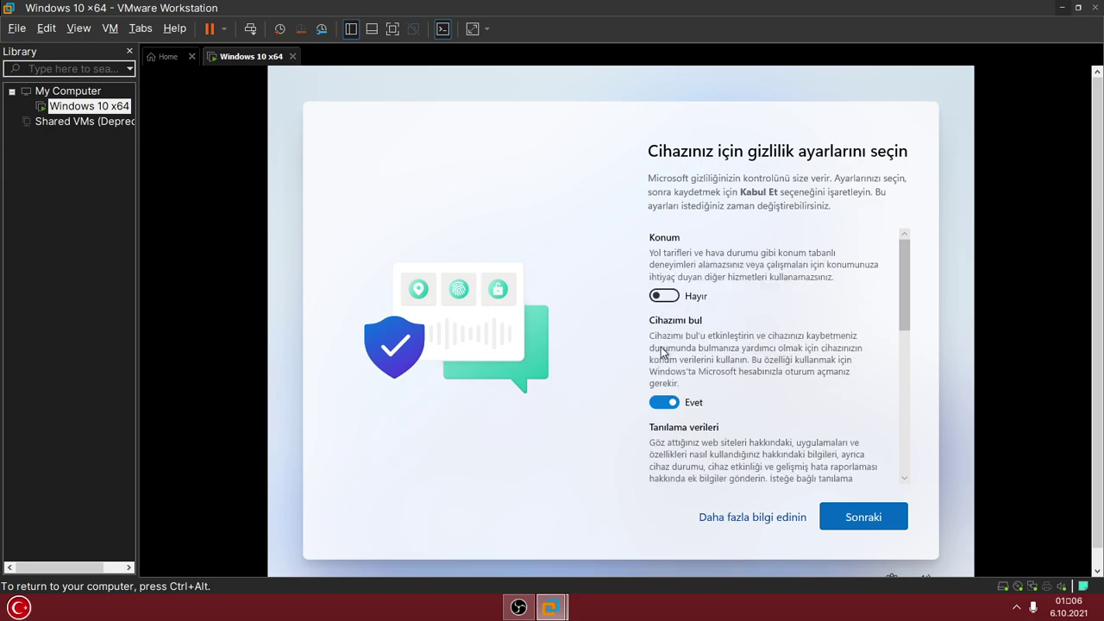
click(653, 402)
scroll(740, 381, down, 1)
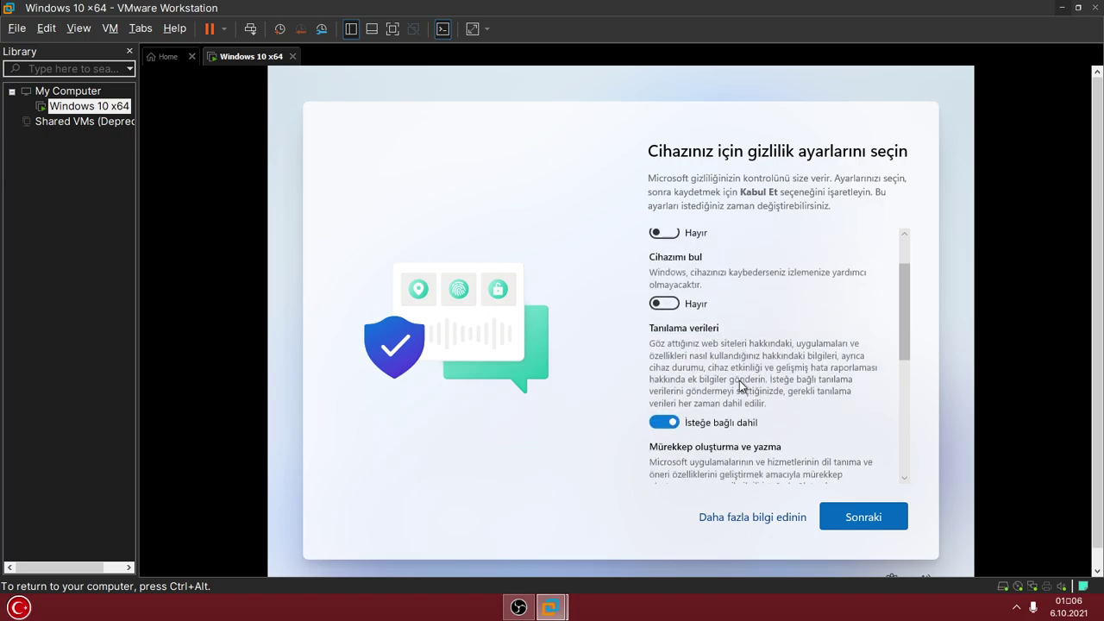
click(665, 409)
Turn off Mürekkep oluşturma ve yazma, Özel deneyimler and Reklam Kimliği, and recheck all the privacy settings
scroll(764, 362, down, 2)
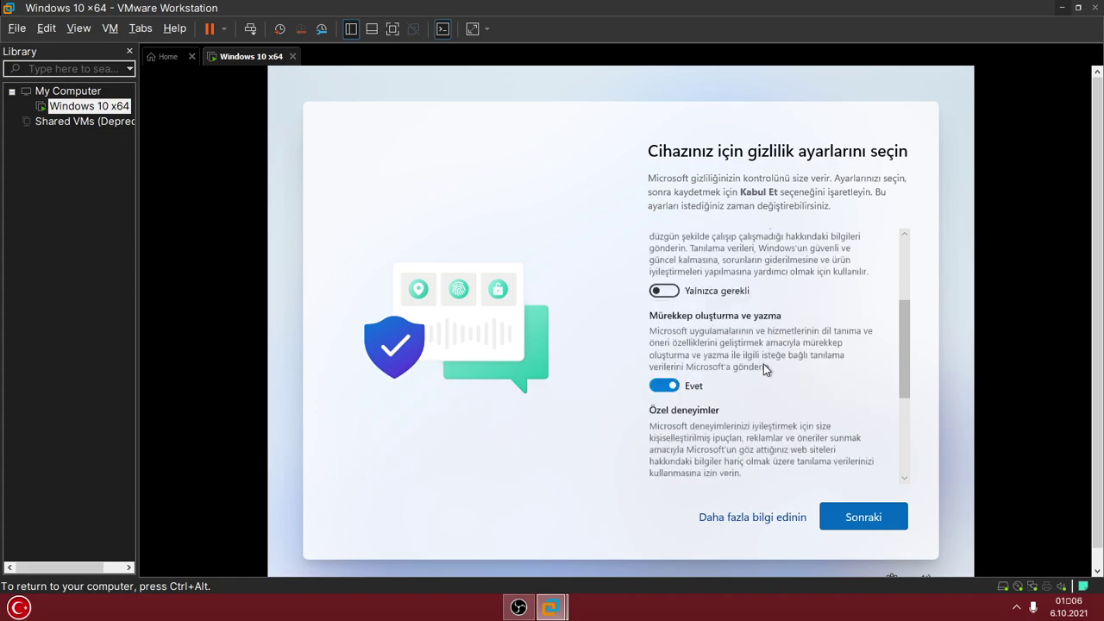
click(662, 341)
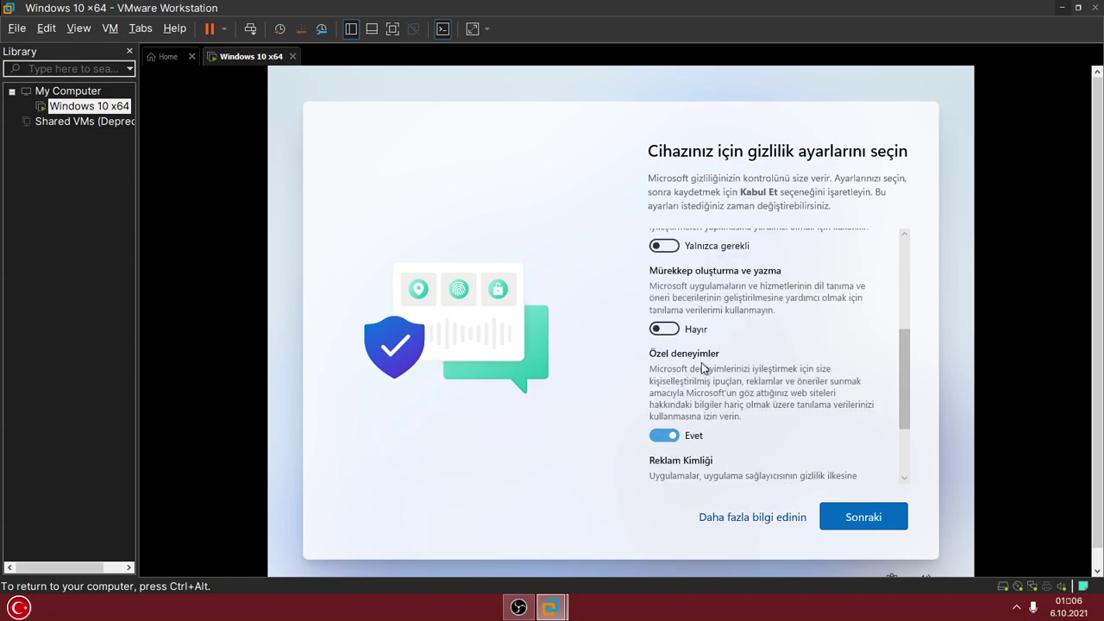
click(663, 435)
scroll(739, 358, down, 2)
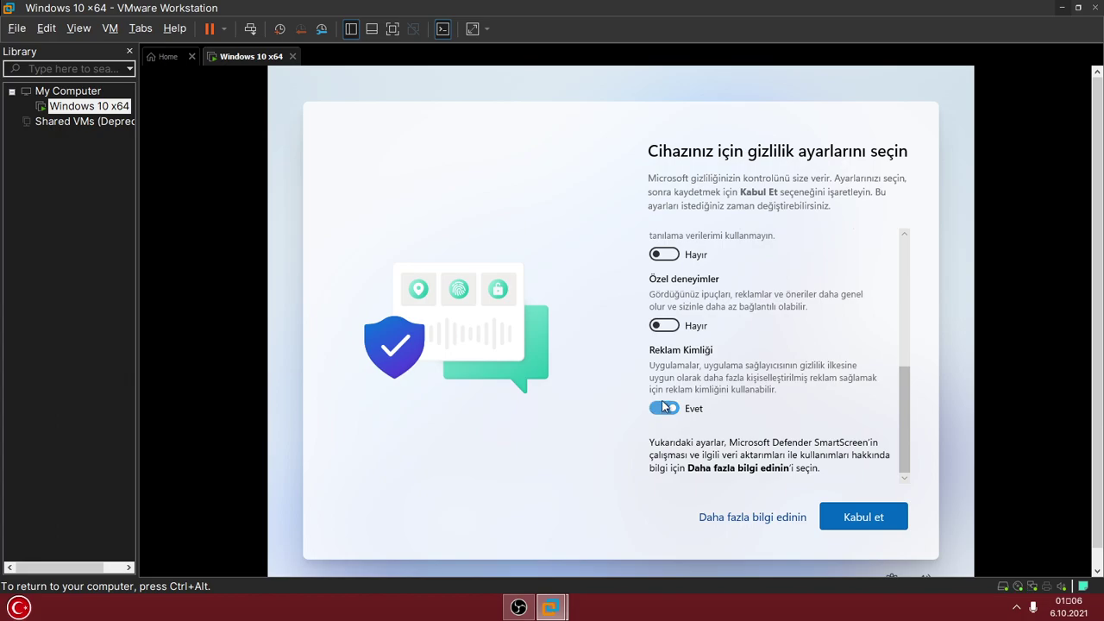
click(664, 408)
scroll(736, 330, up, 3)
scroll(735, 329, down, 2)
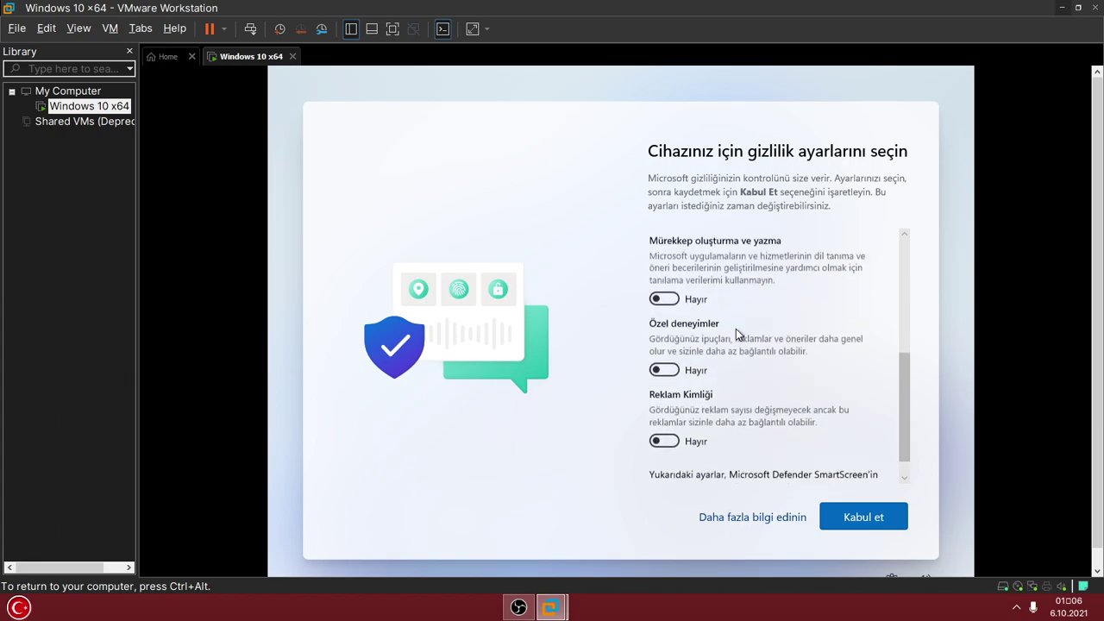
scroll(736, 328, up, 3)
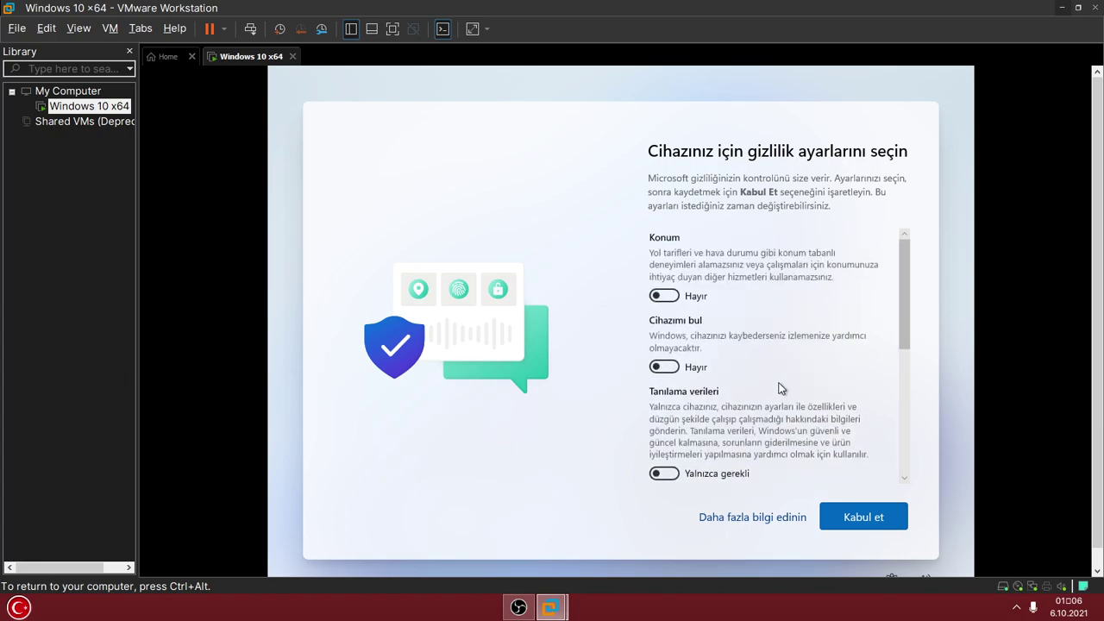
scroll(781, 384, down, 3)
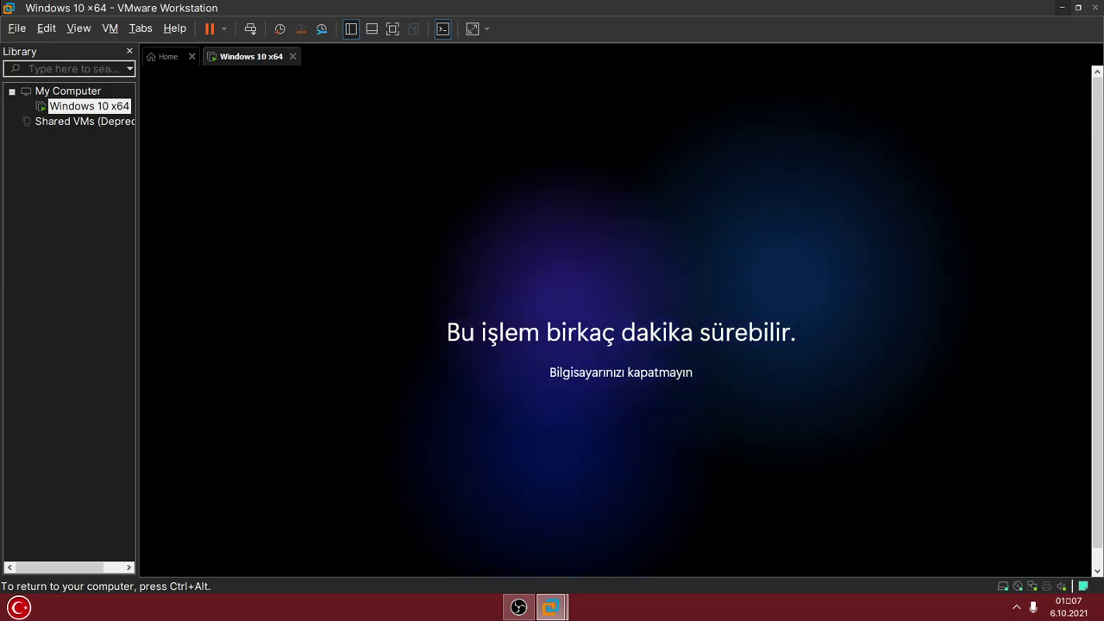
key(ctrl+alt)
click(249, 268)
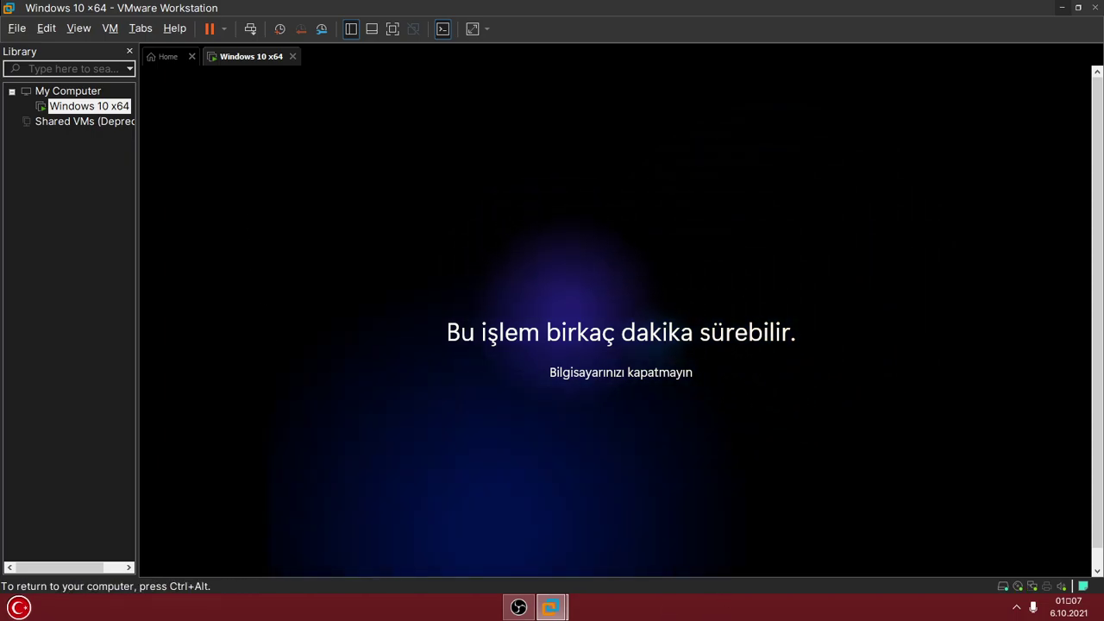
key(ctrl+alt)
click(172, 286)
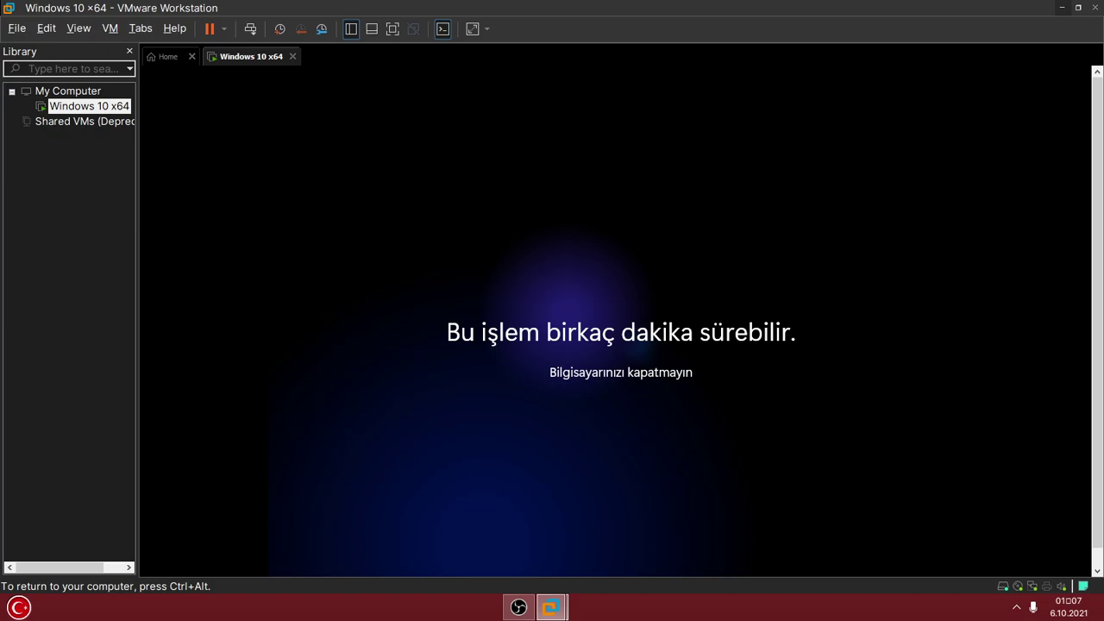
key(ctrl+alt)
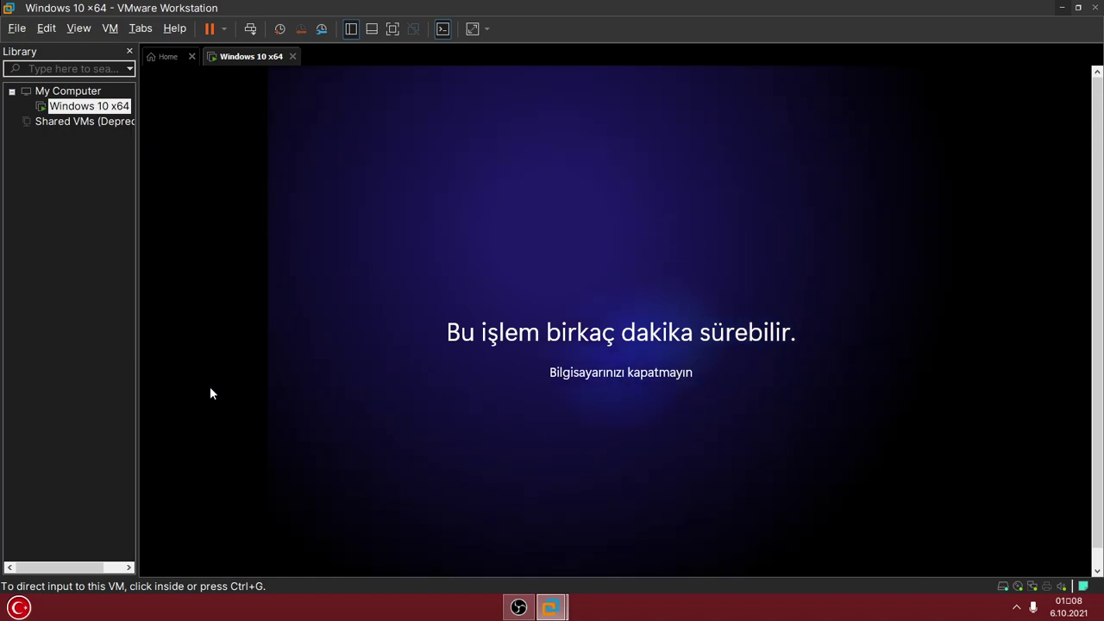
click(250, 184)
key(ctrl+alt)
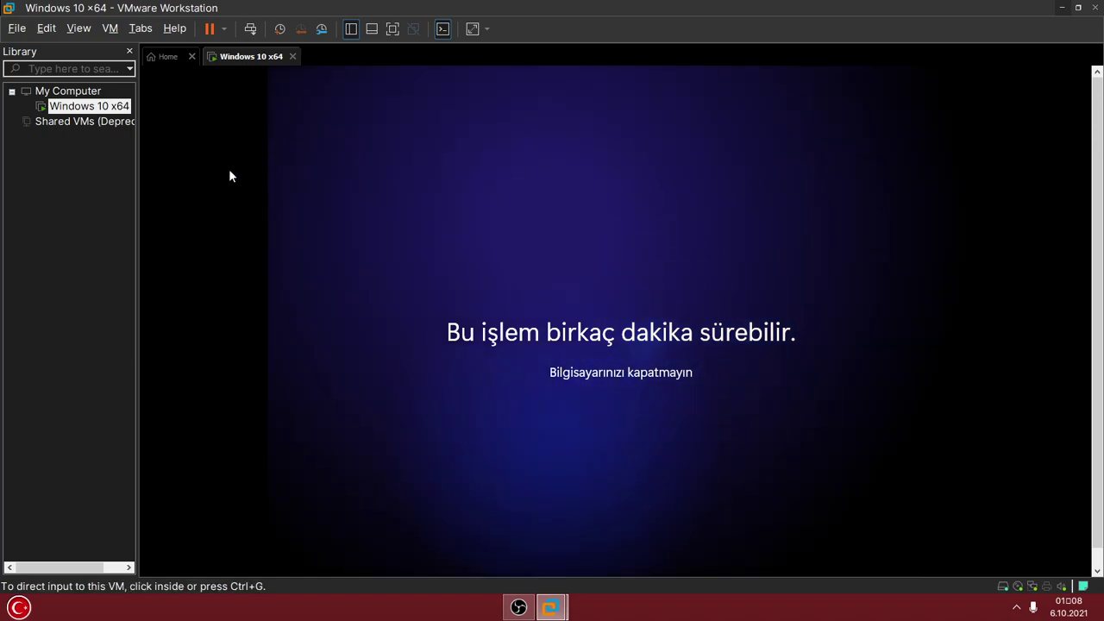
click(230, 175)
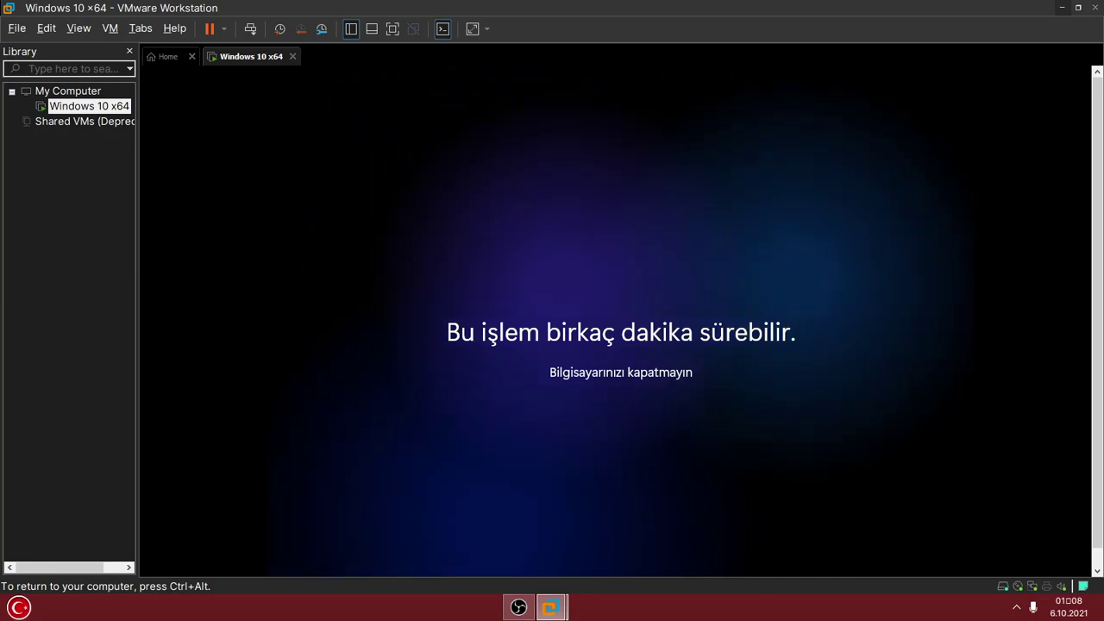
key(ctrl+alt)
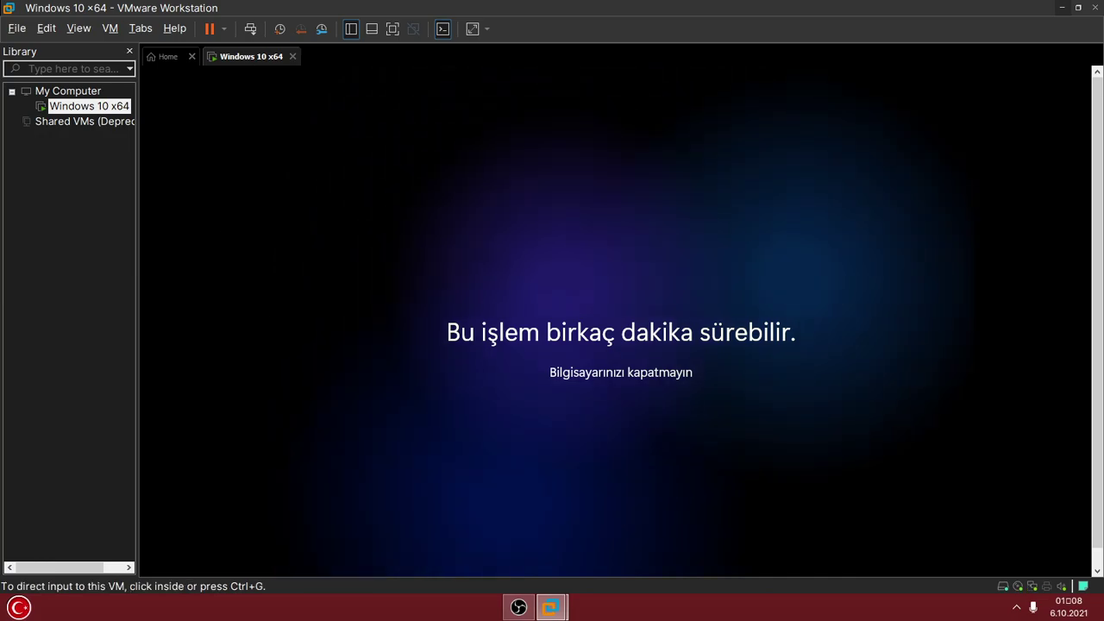
click(254, 557)
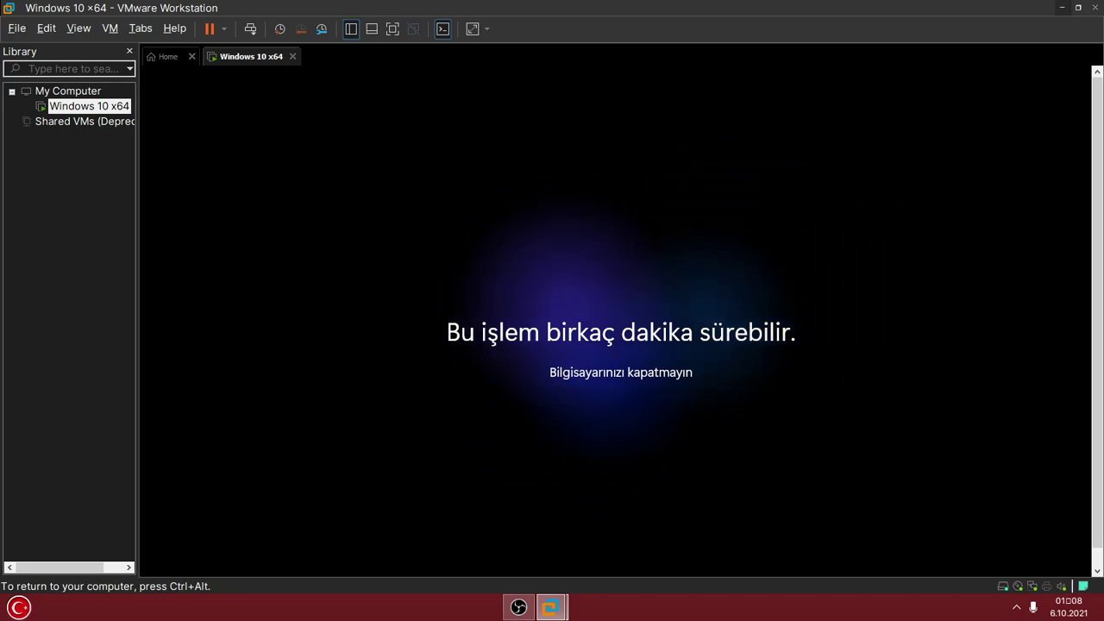
key(ctrl+alt)
click(992, 283)
key(ctrl+alt)
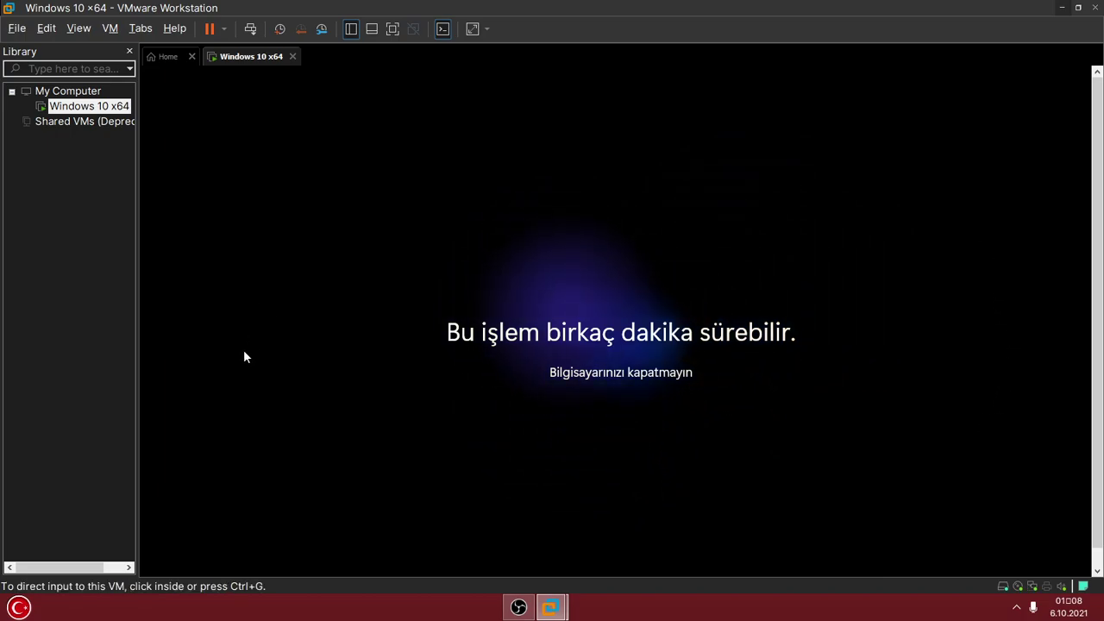
Dismiss the Start menu and look over the desktop's context menu, including its Yeni options
click(210, 548)
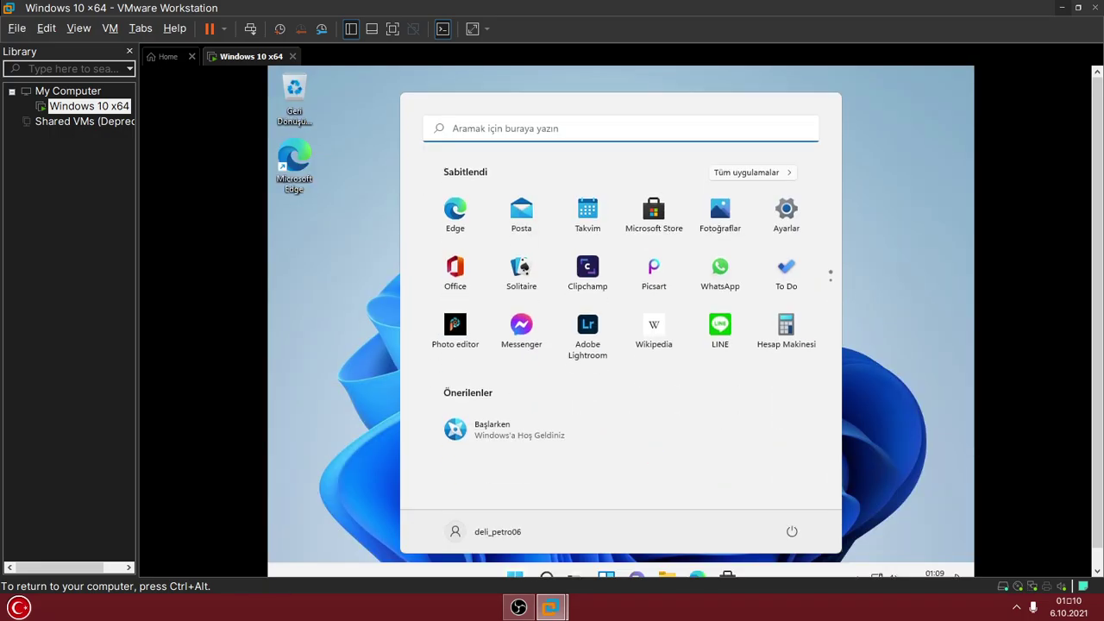
click(895, 229)
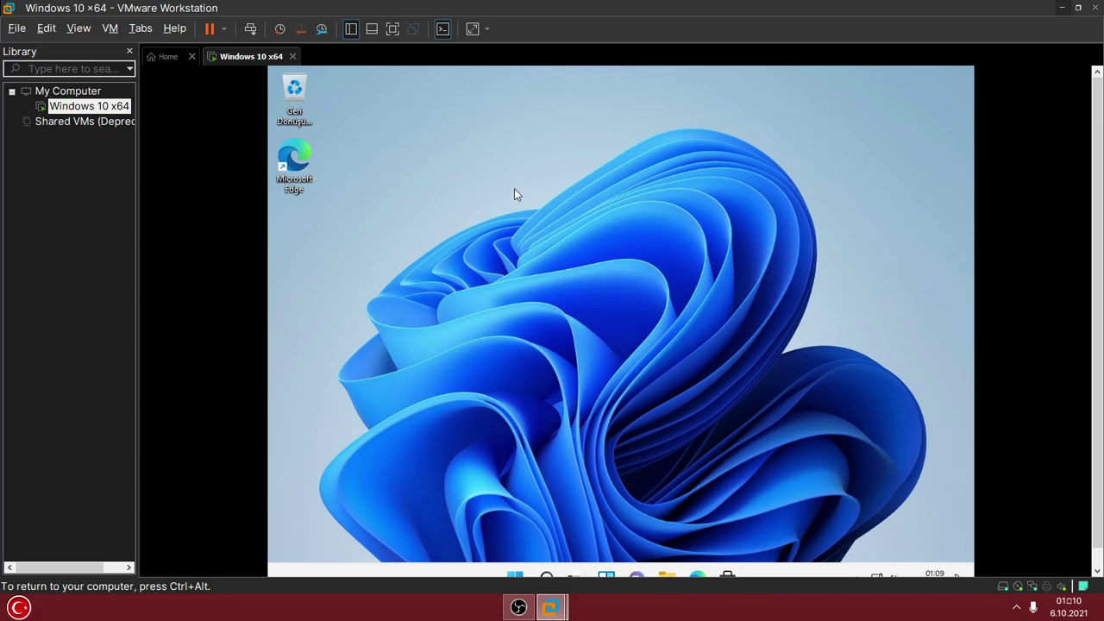
scroll(1098, 253, down, 1)
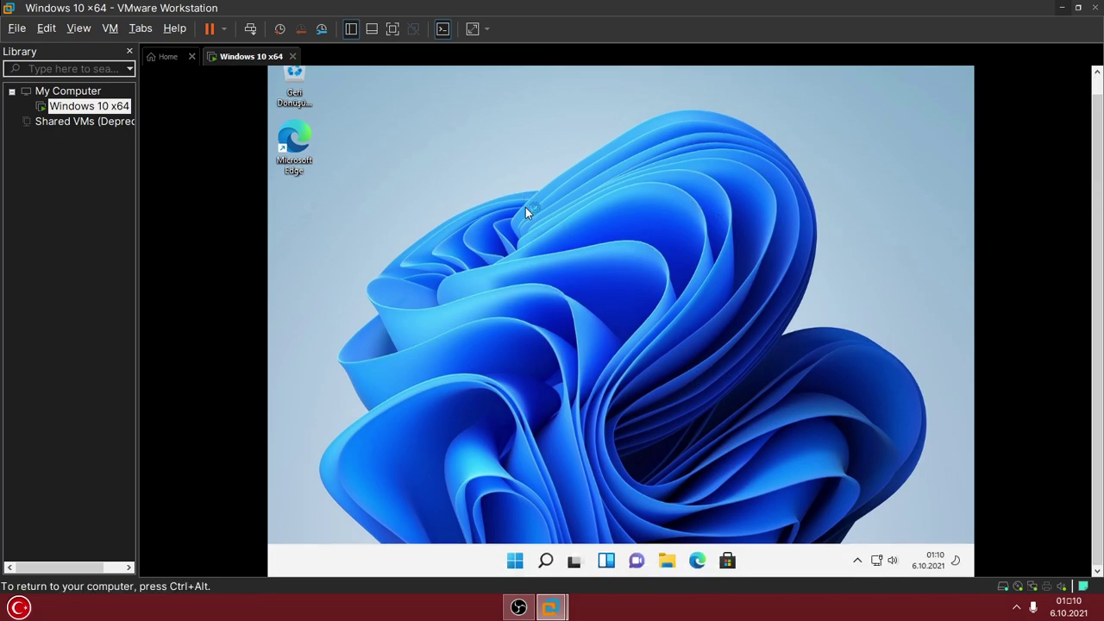
right_click(497, 171)
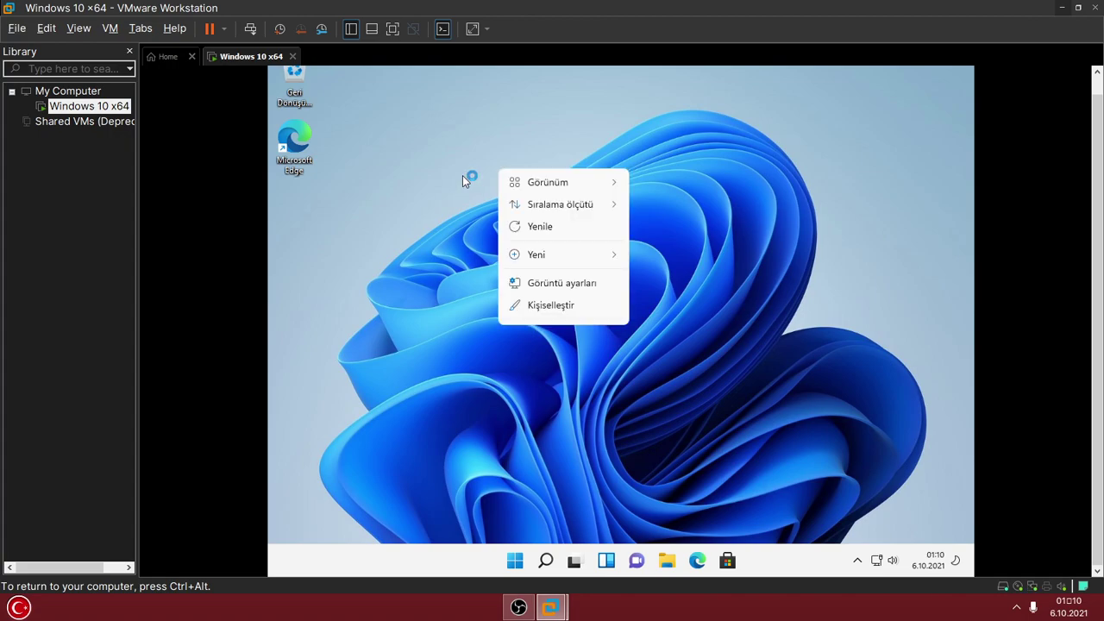
mouse_move(537, 257)
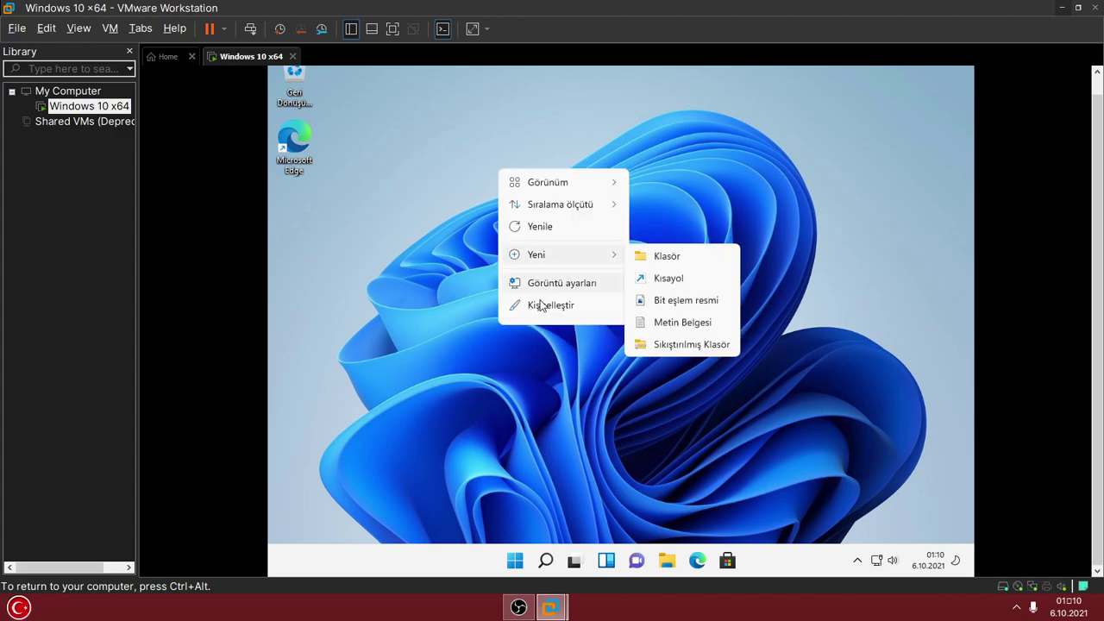
click(810, 414)
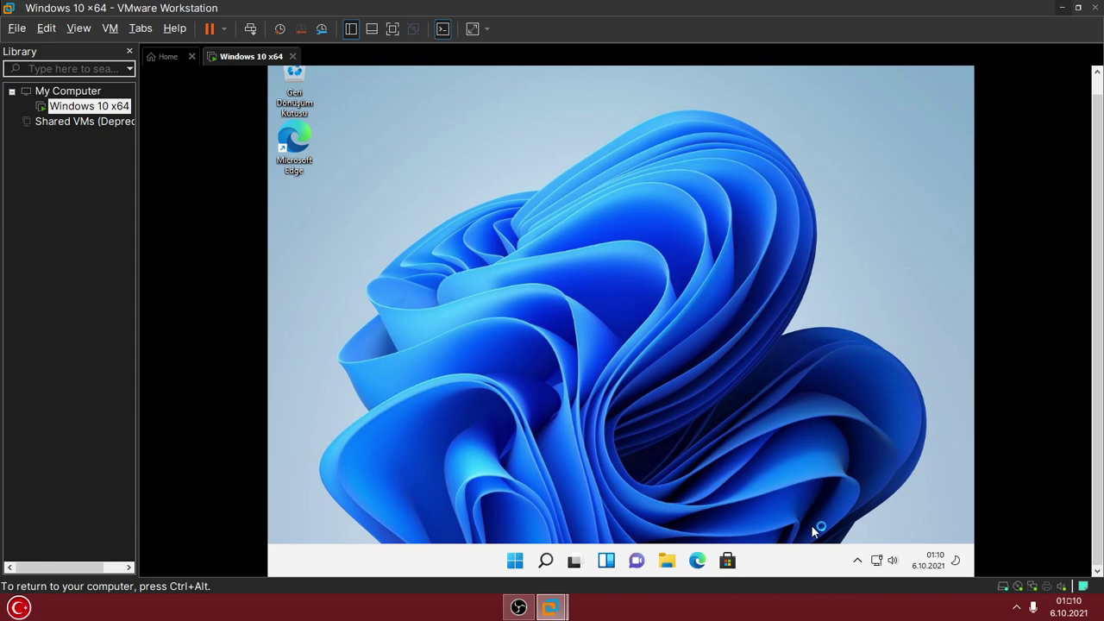
Open the notification list and clear all notifications
click(858, 561)
click(966, 561)
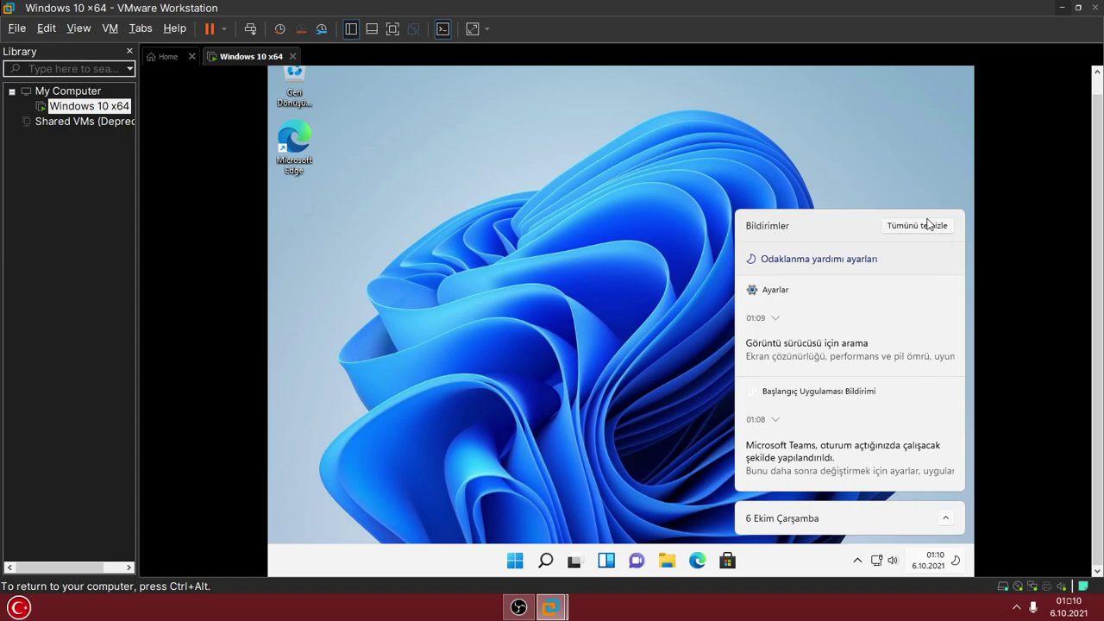
click(917, 225)
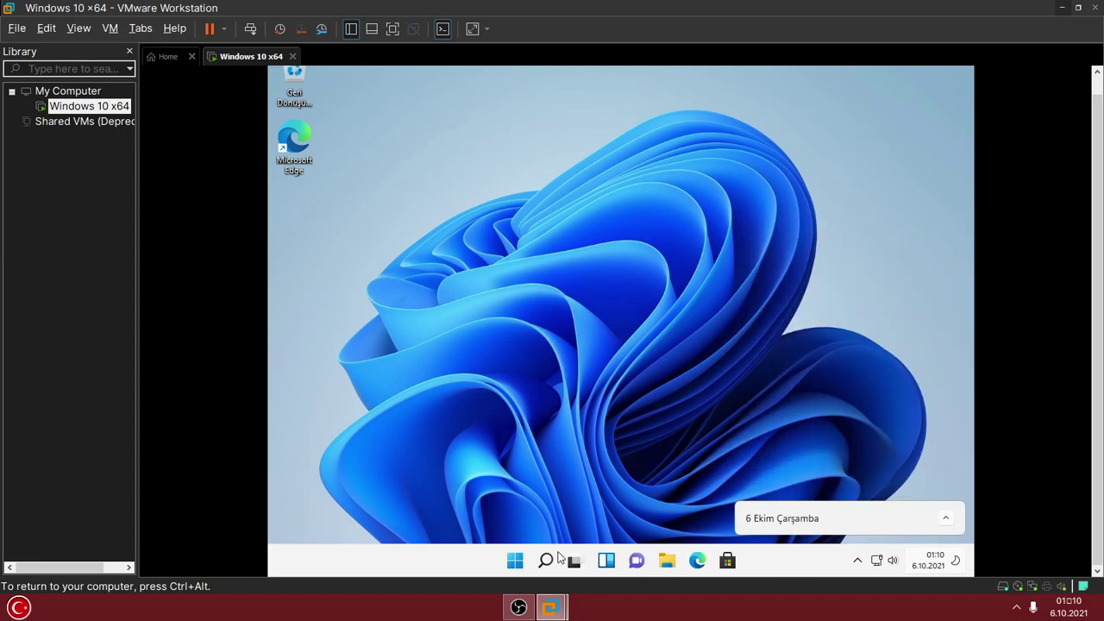
Open Task Manager in its detailed view and examine the Bellek (memory) usage under Performans
right_click(520, 566)
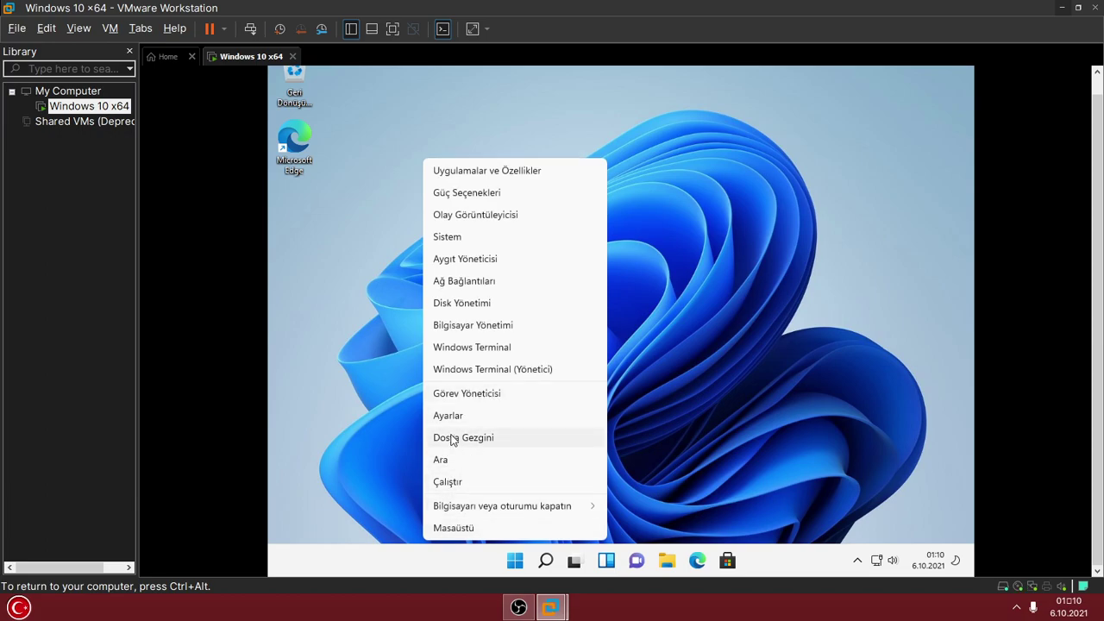
click(456, 398)
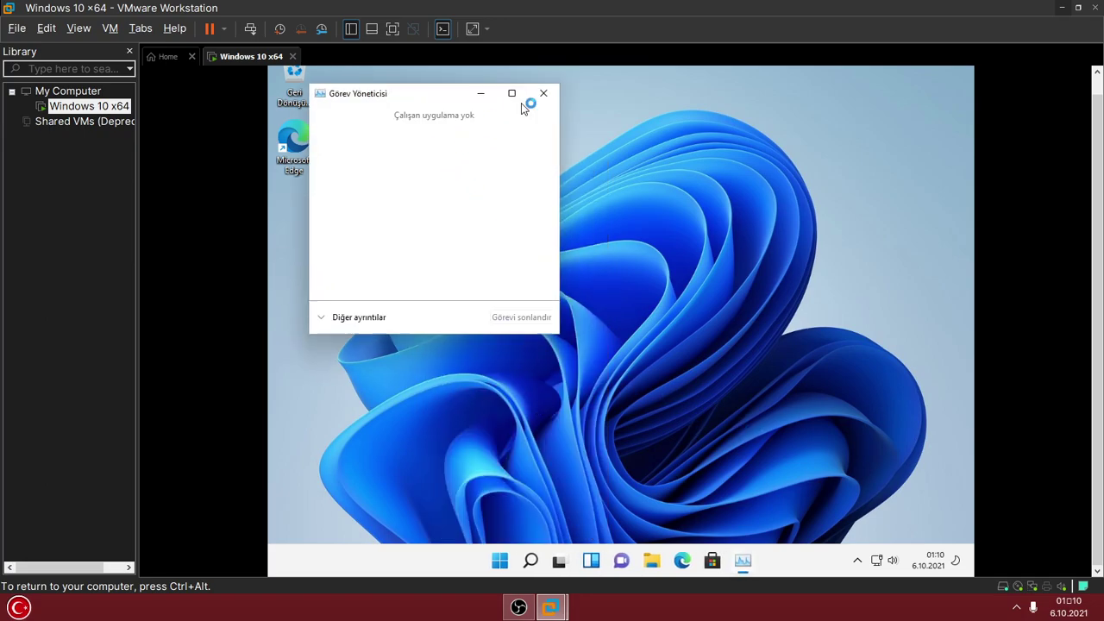
click(512, 94)
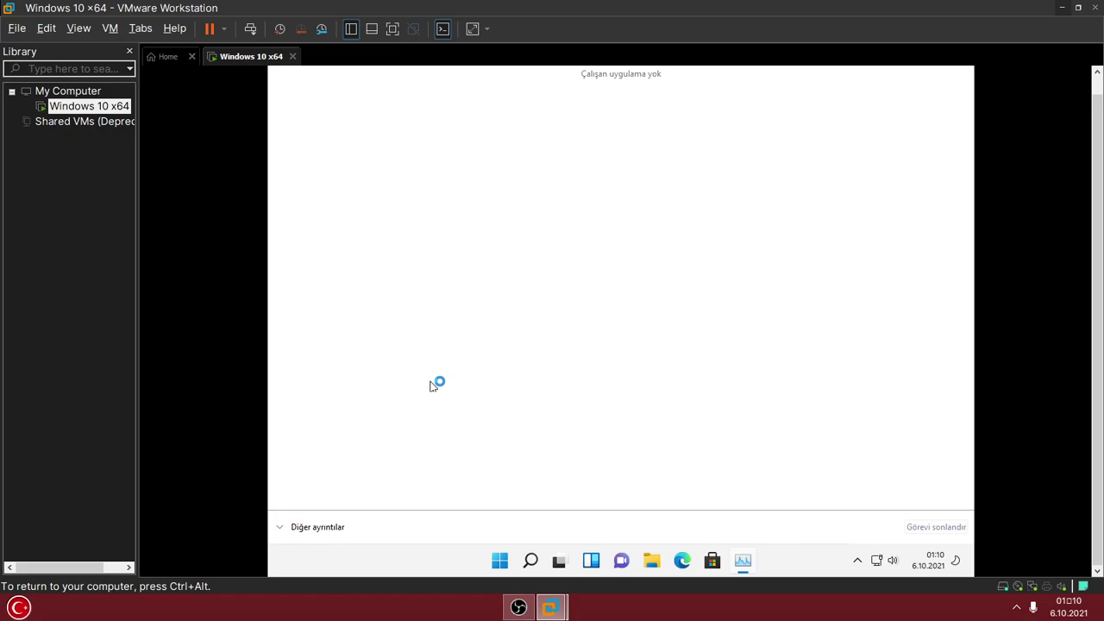
click(321, 527)
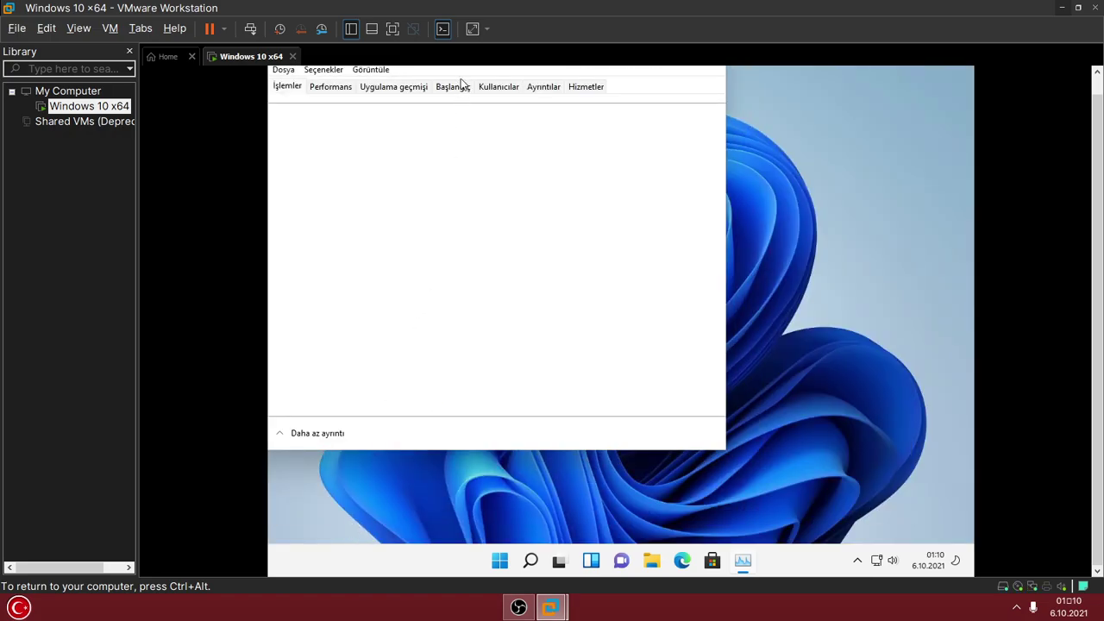
click(332, 87)
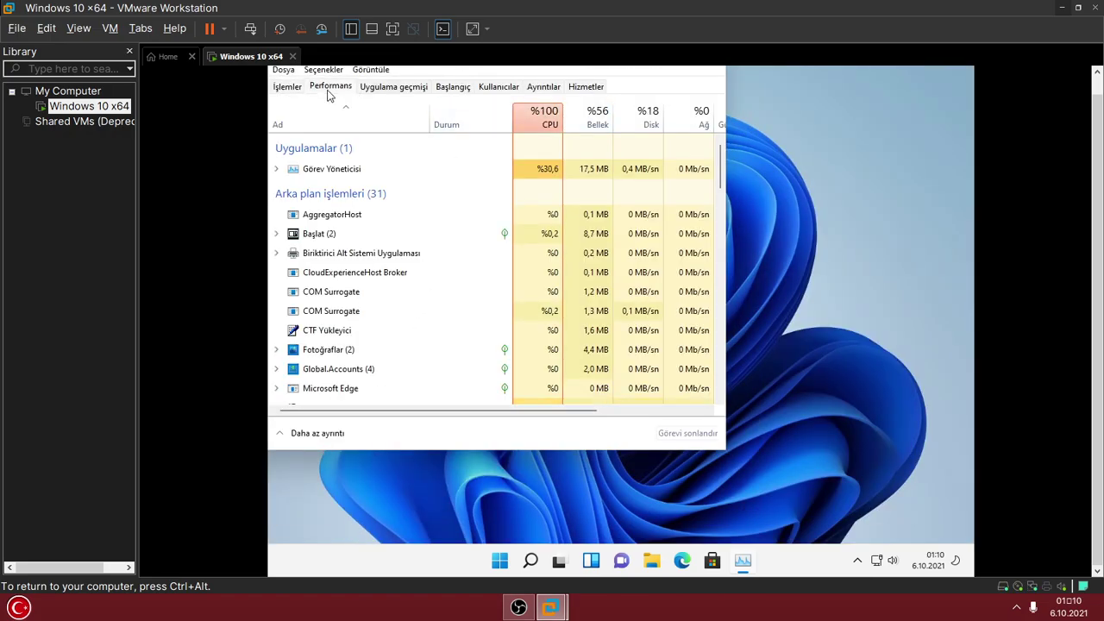
click(369, 168)
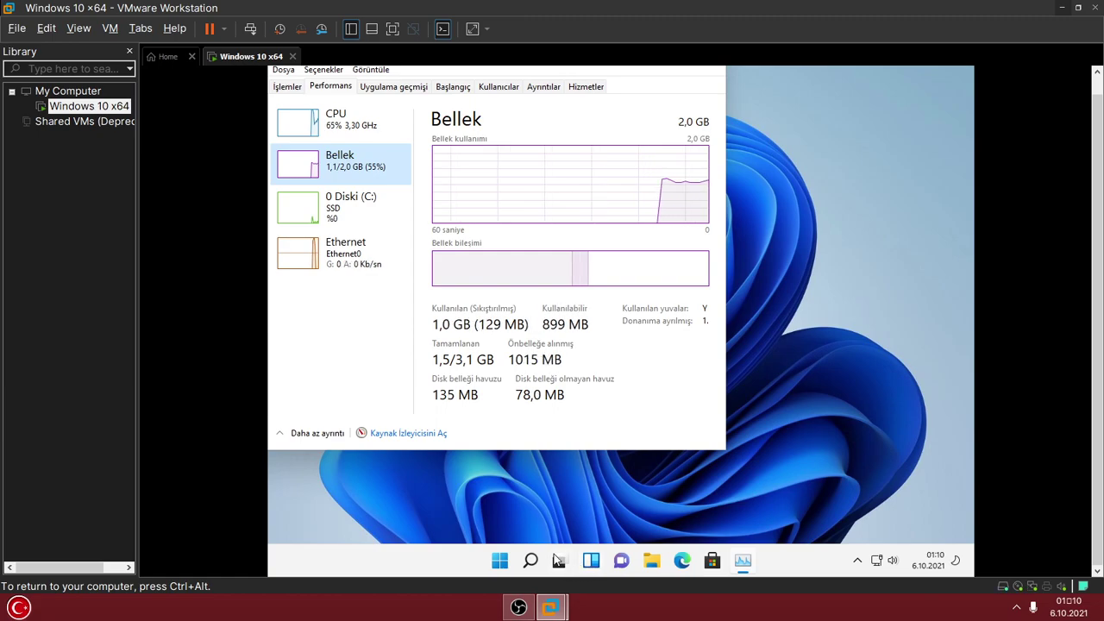
Open the taskbar settings and turn off the Görev görünümü, Pencere öğeleri and Sohbet items
mouse_move(569, 564)
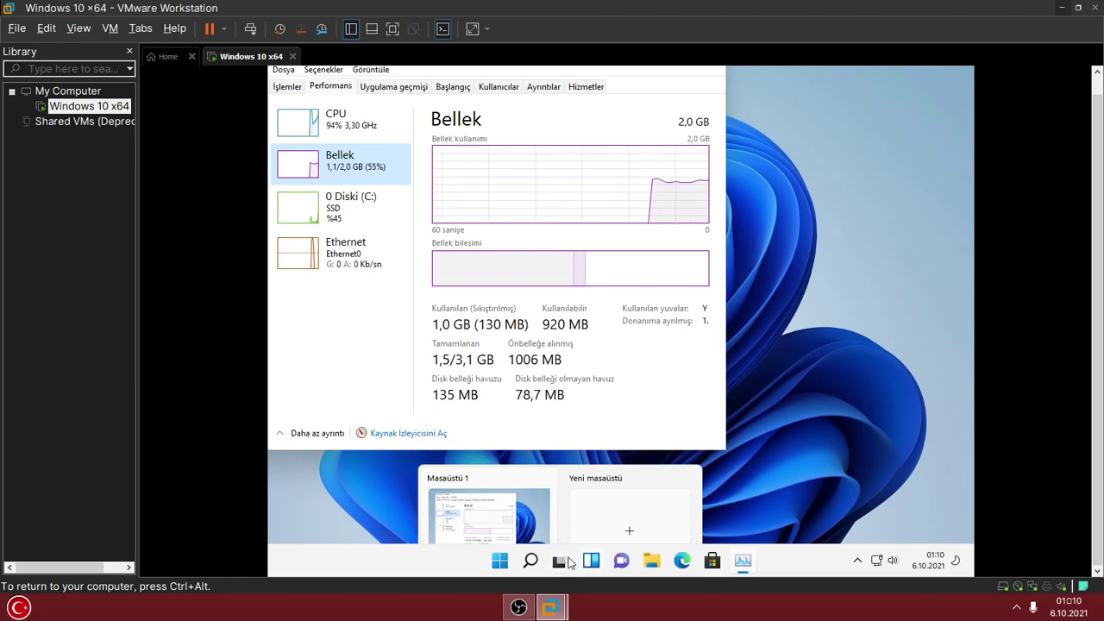
right_click(503, 561)
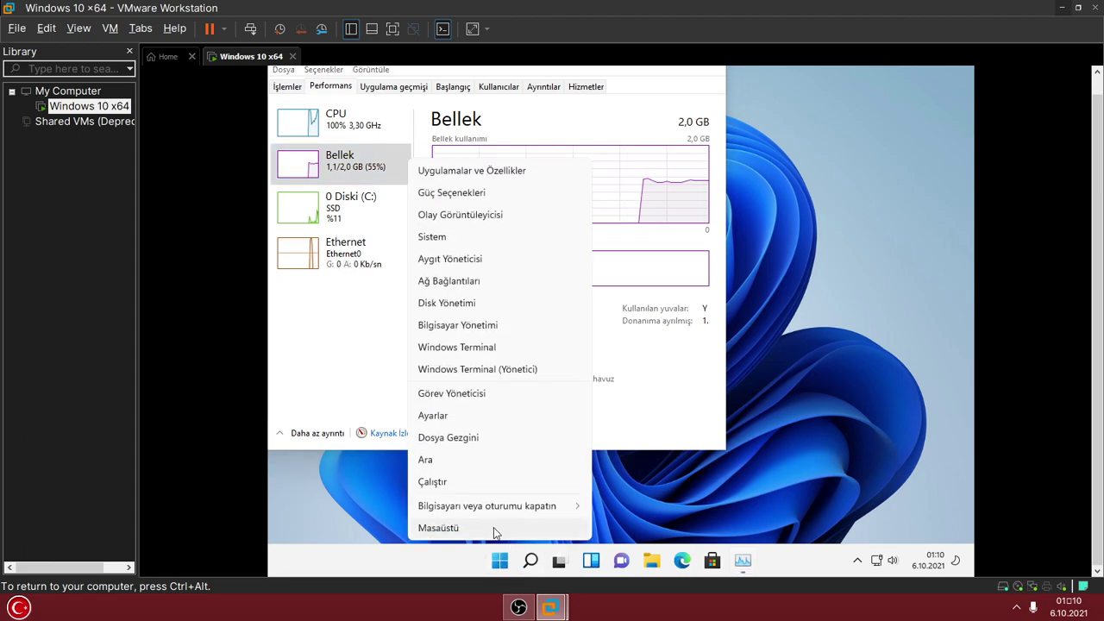
right_click(776, 563)
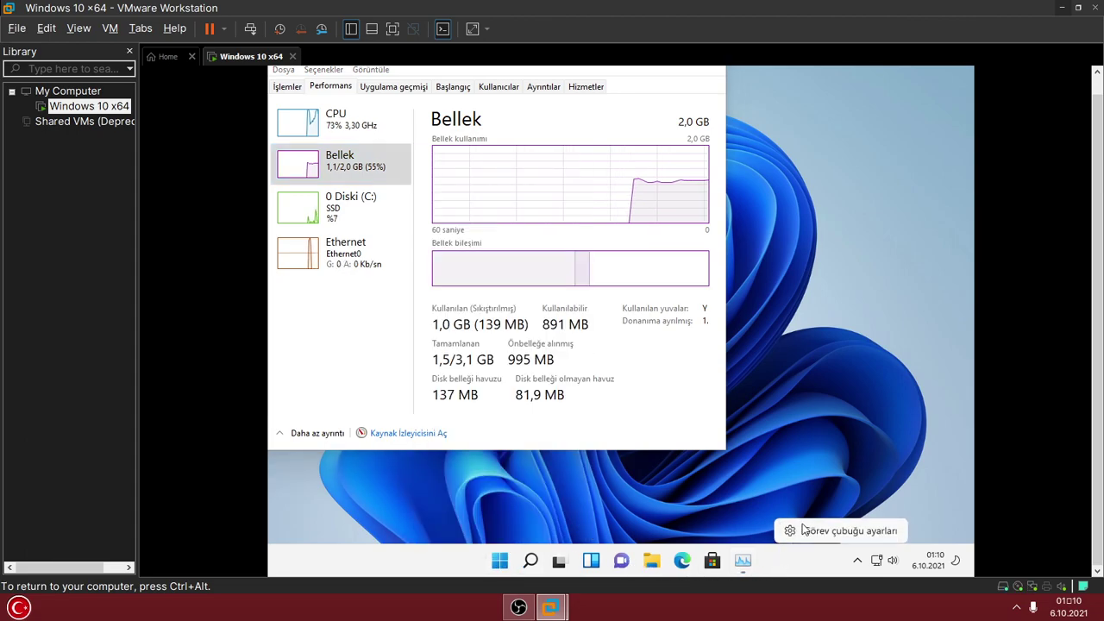
click(593, 276)
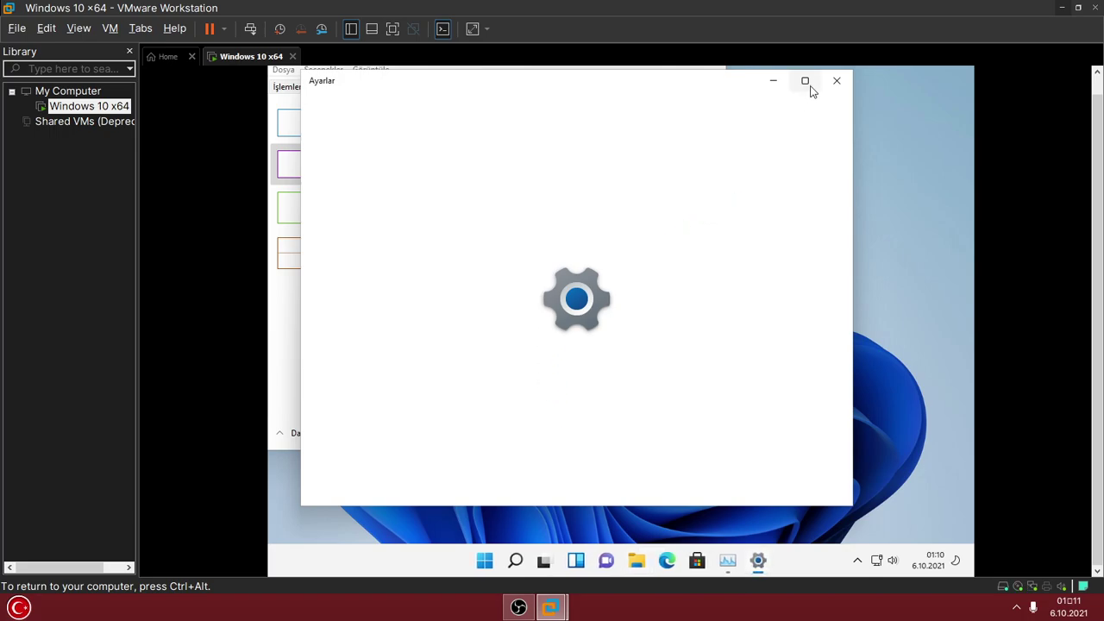
click(807, 82)
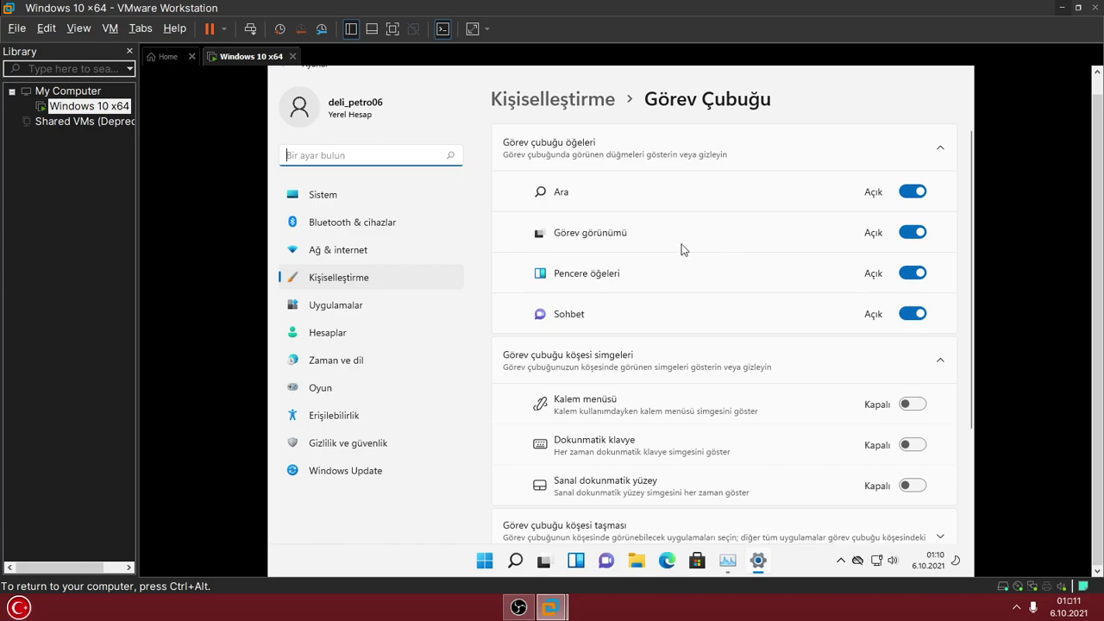
click(910, 235)
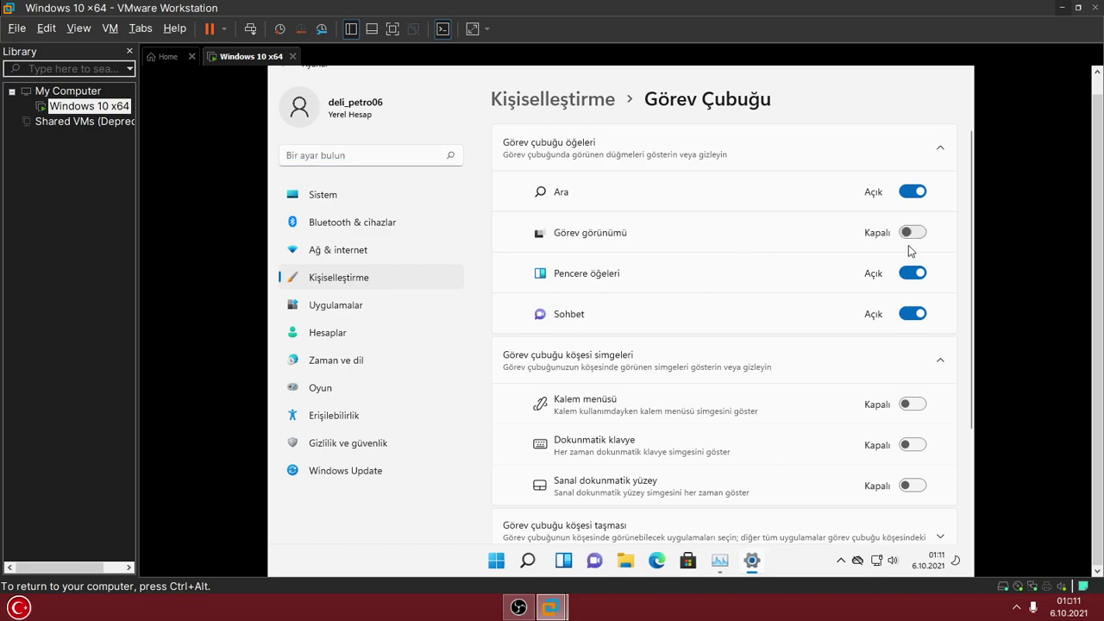
click(916, 280)
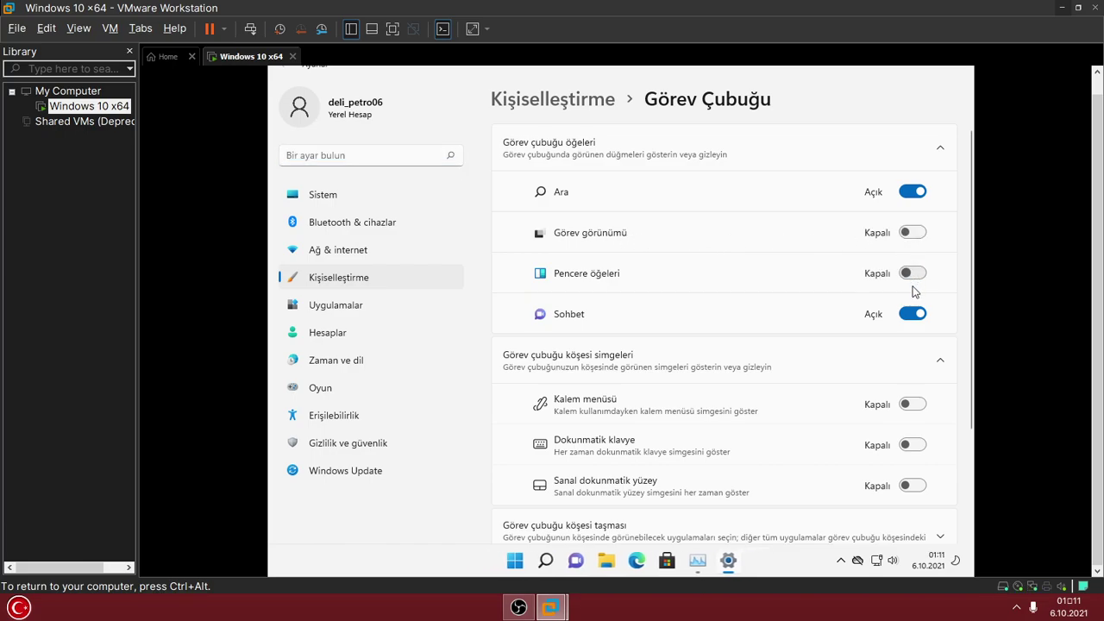
click(910, 318)
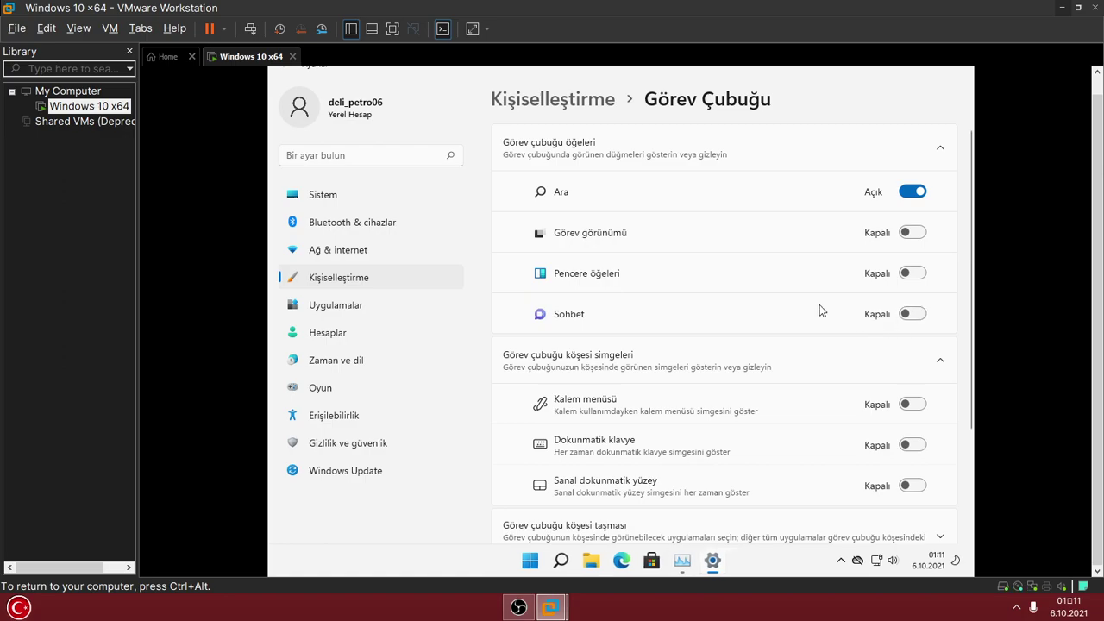
Look through the remaining taskbar settings, the Bluetooth & cihazlar page and the Güç page under Sistem
scroll(819, 306, down, 3)
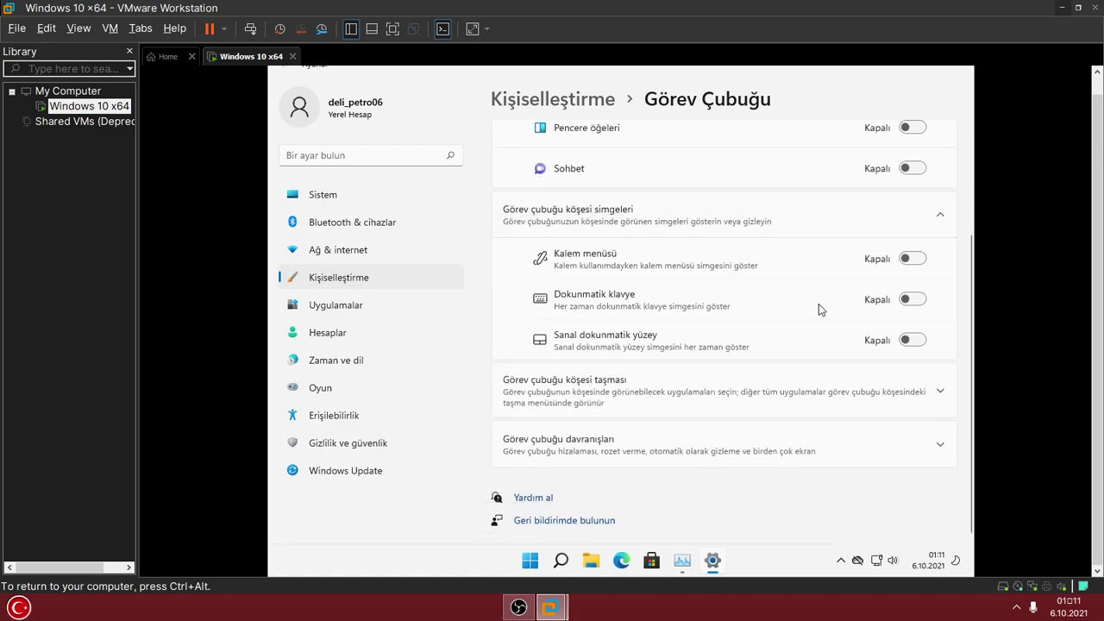
click(340, 223)
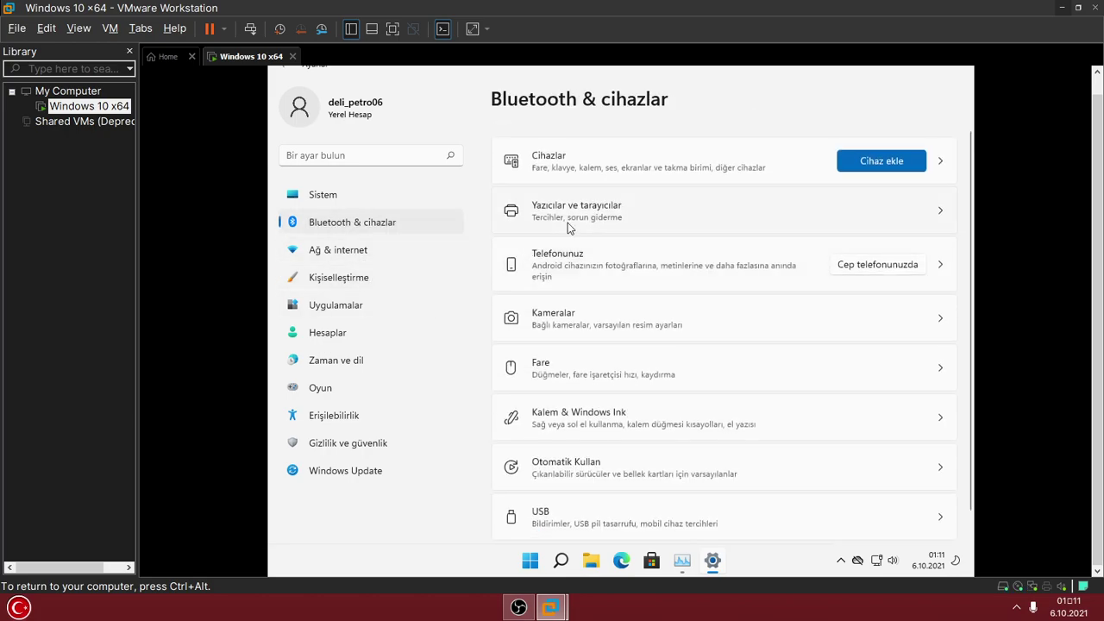
scroll(645, 323, down, 1)
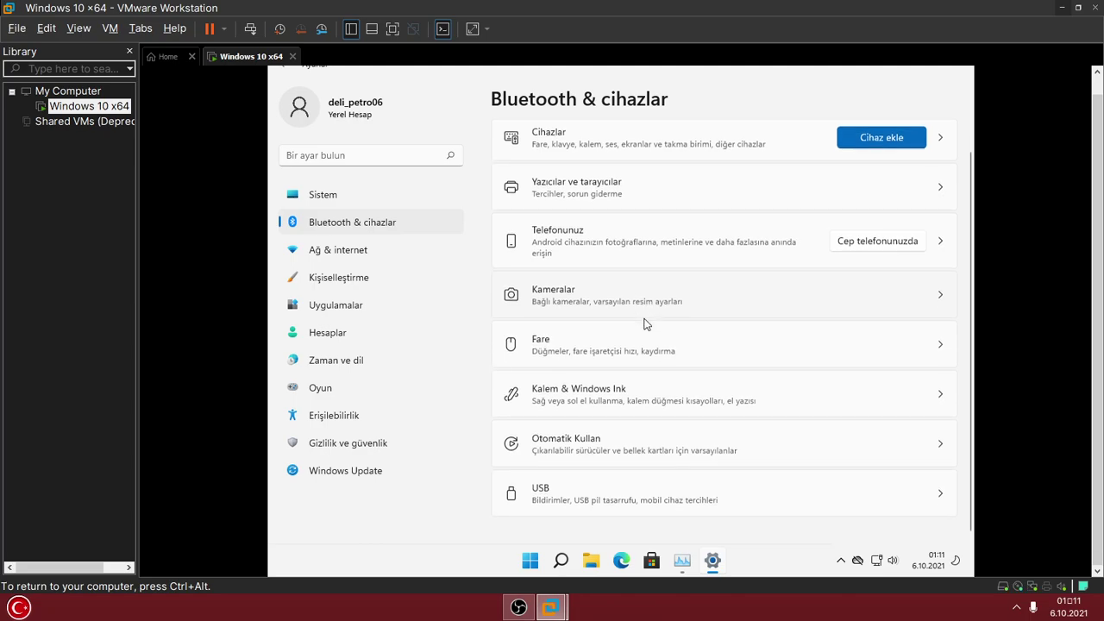
scroll(643, 323, up, 1)
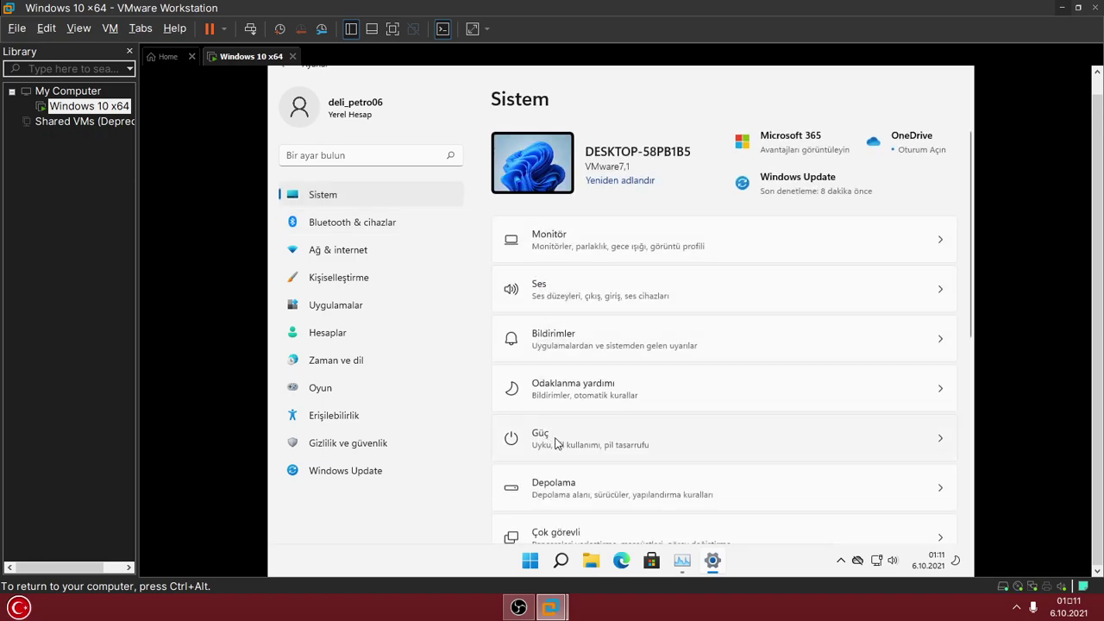
click(623, 438)
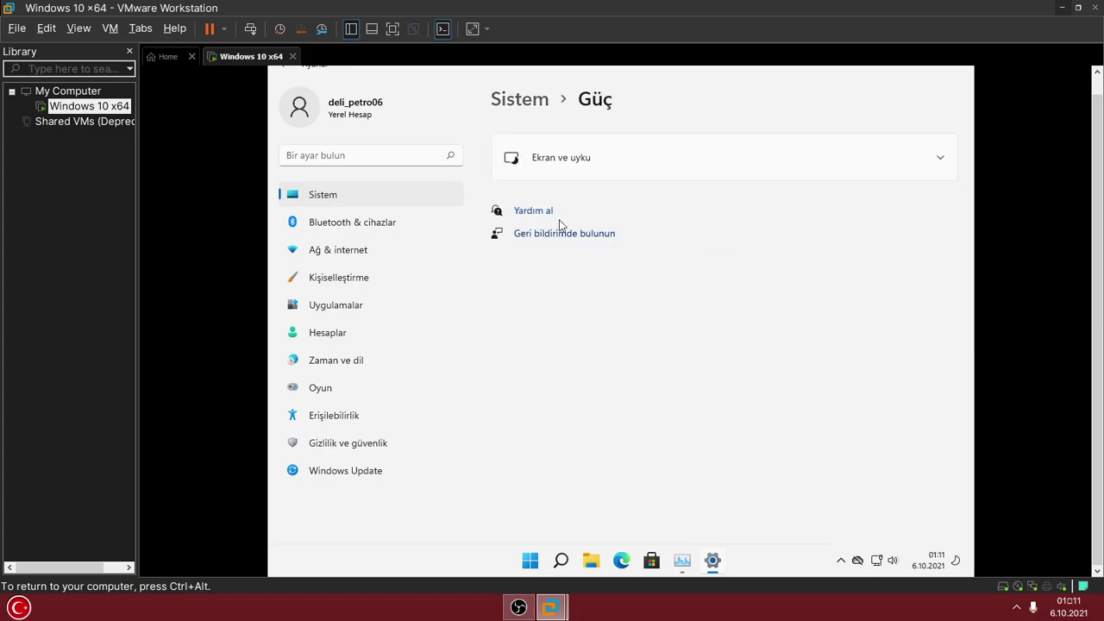
Search Windows for "denetim masası" and open the Control Panel
click(560, 562)
text(dene)
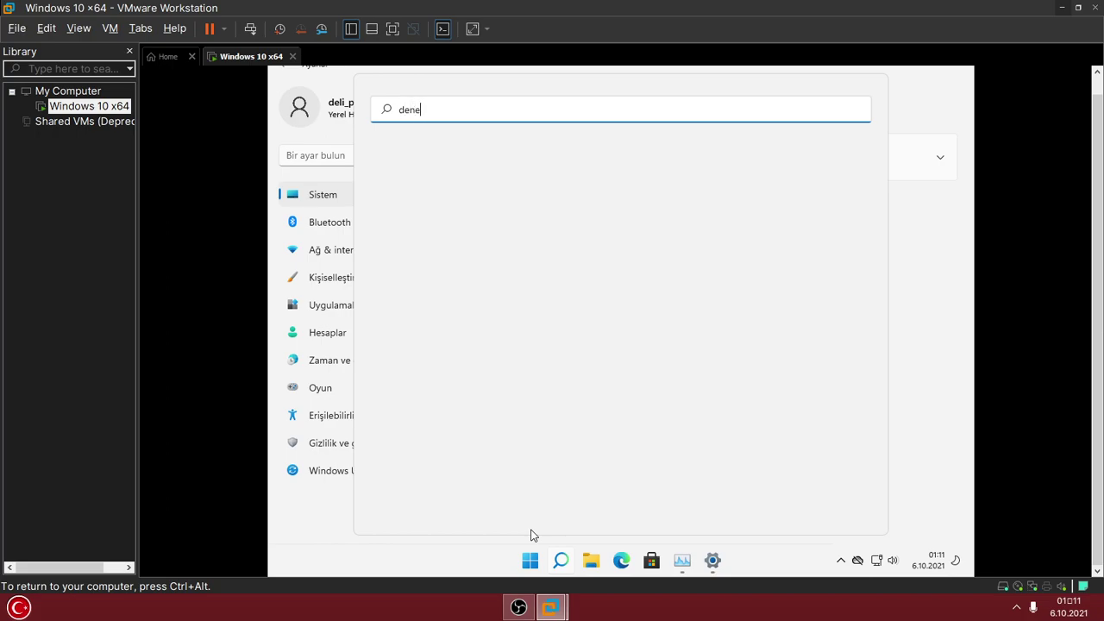
text(yim)
key(BackSpace)
key(BackSpace)
key(BackSpace)
text(t)
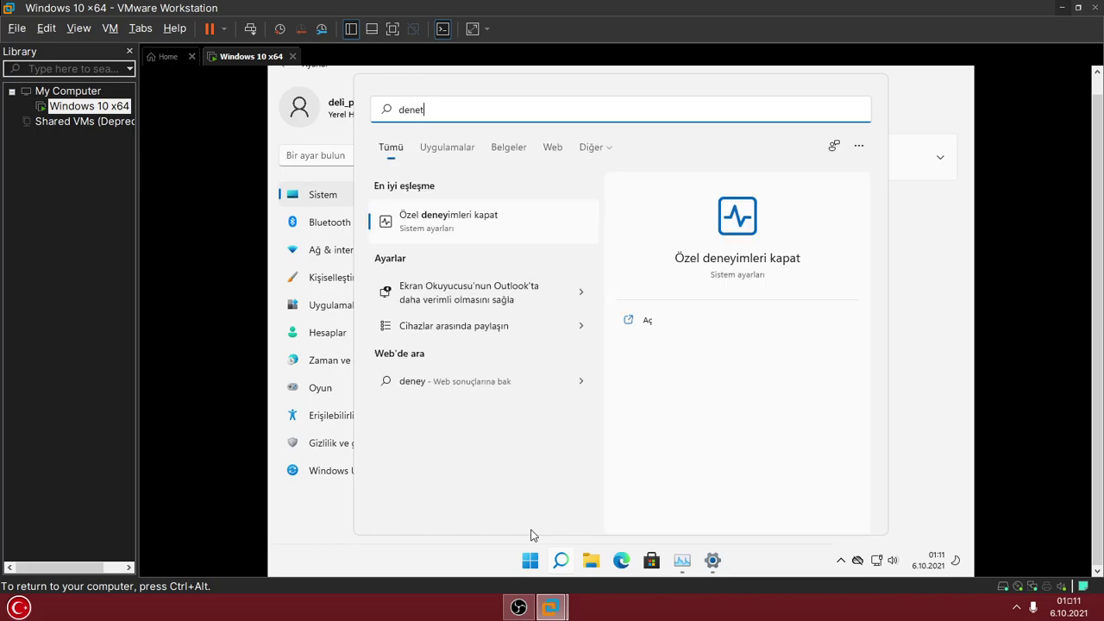
text(im masası)
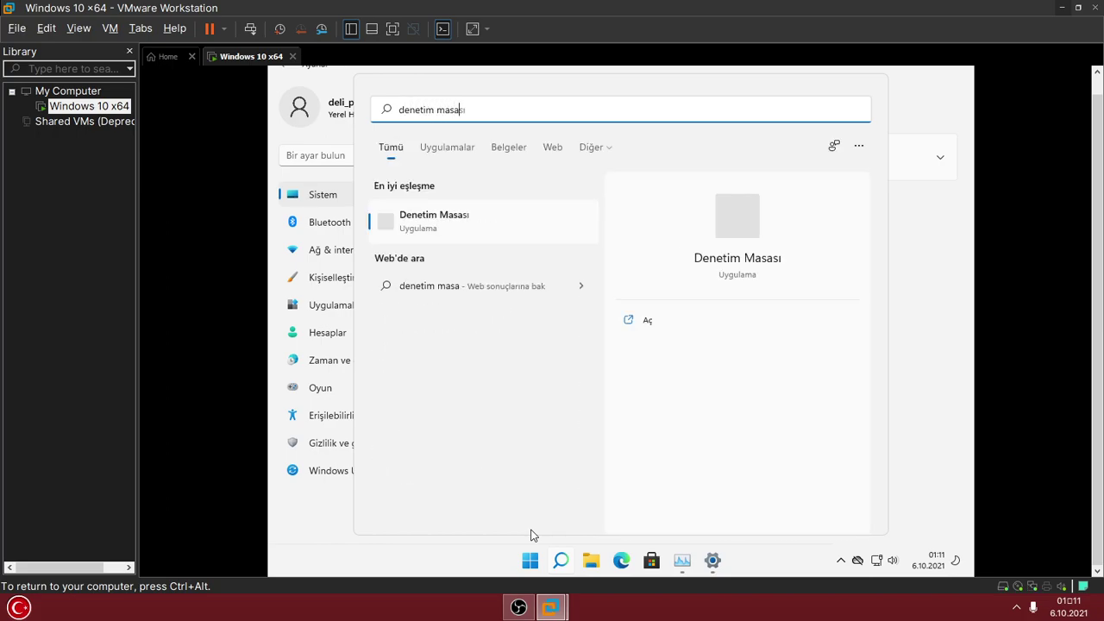
key(Return)
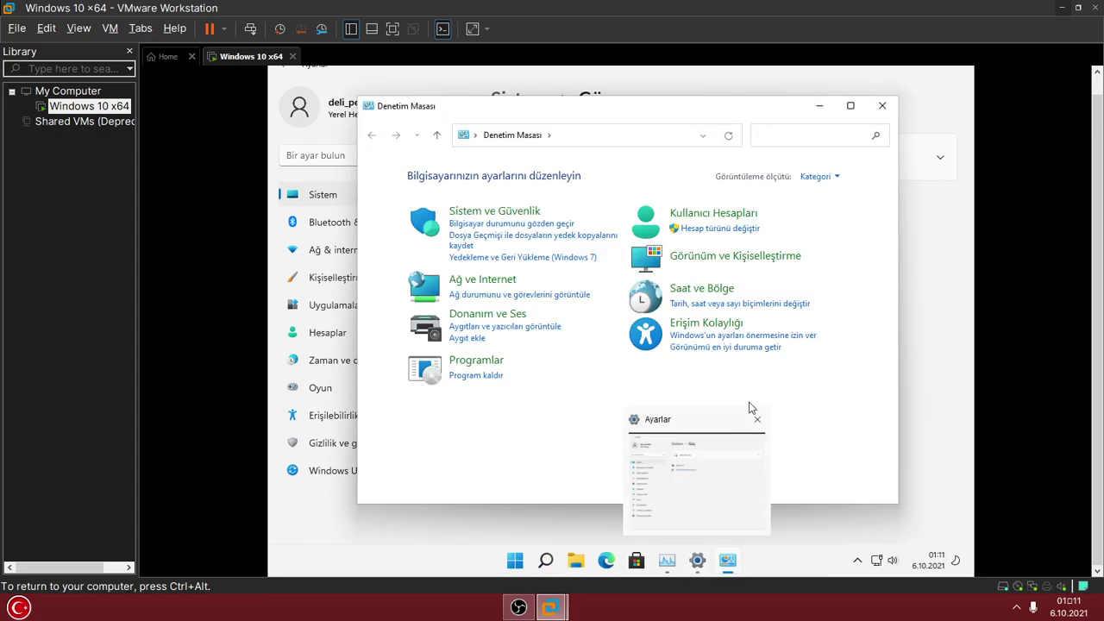
Set the Control Panel view to Küçük simgeler and reveal the additional power plans in Güç Seçenekleri
click(819, 177)
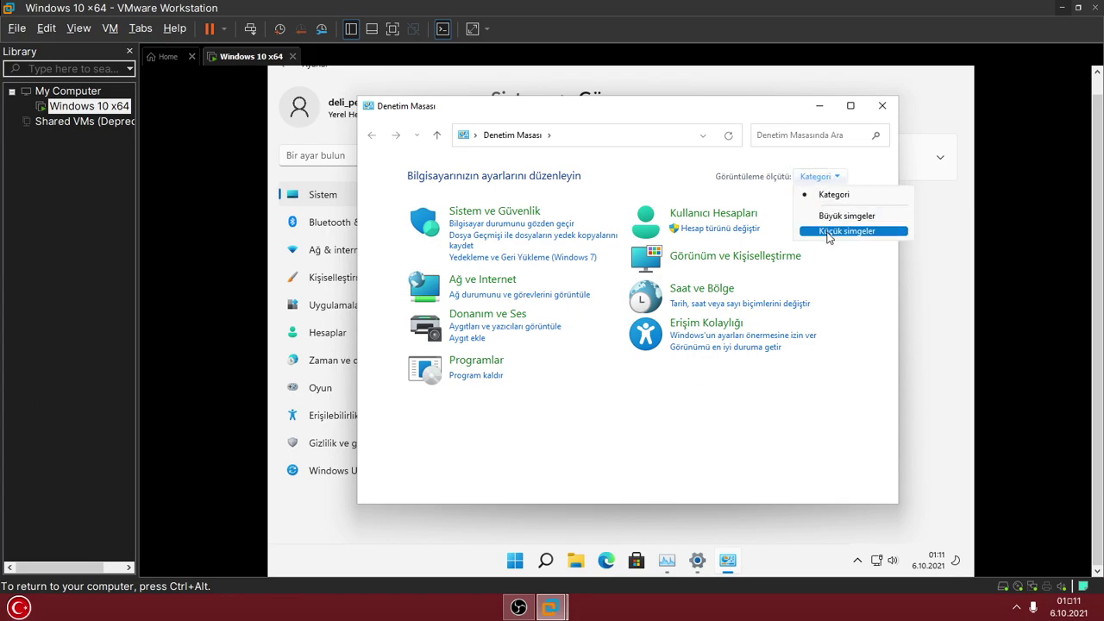
click(828, 232)
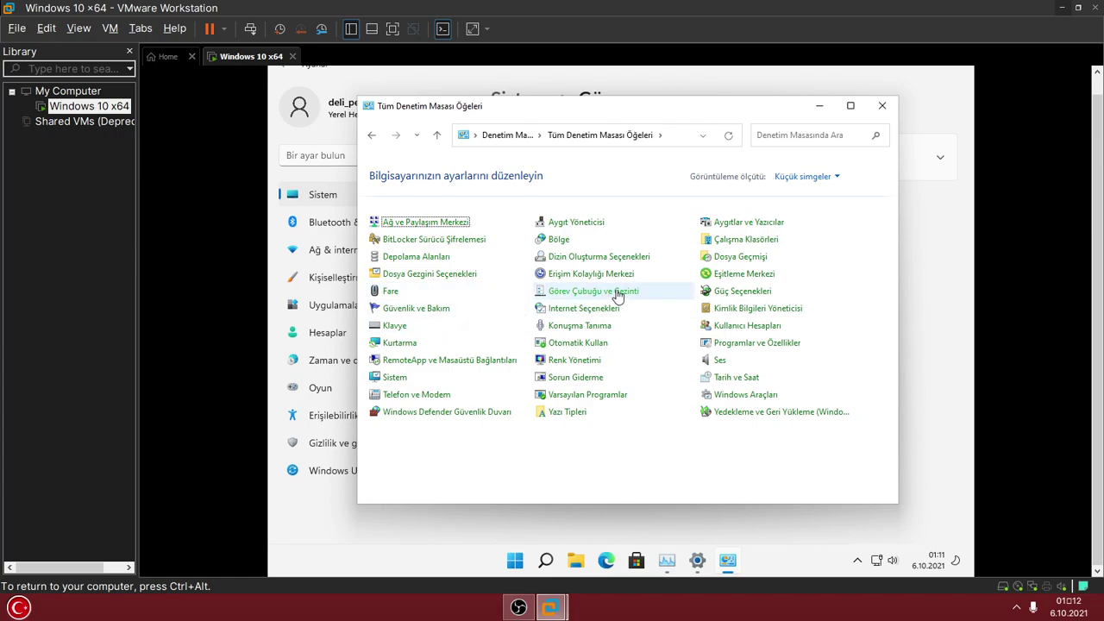
click(729, 294)
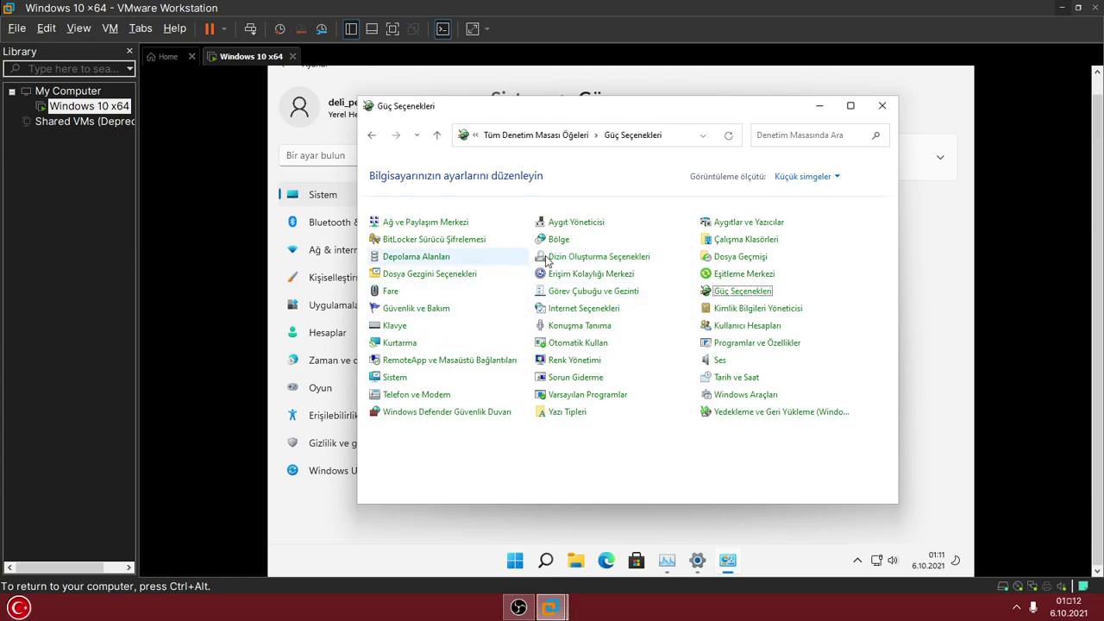
click(595, 327)
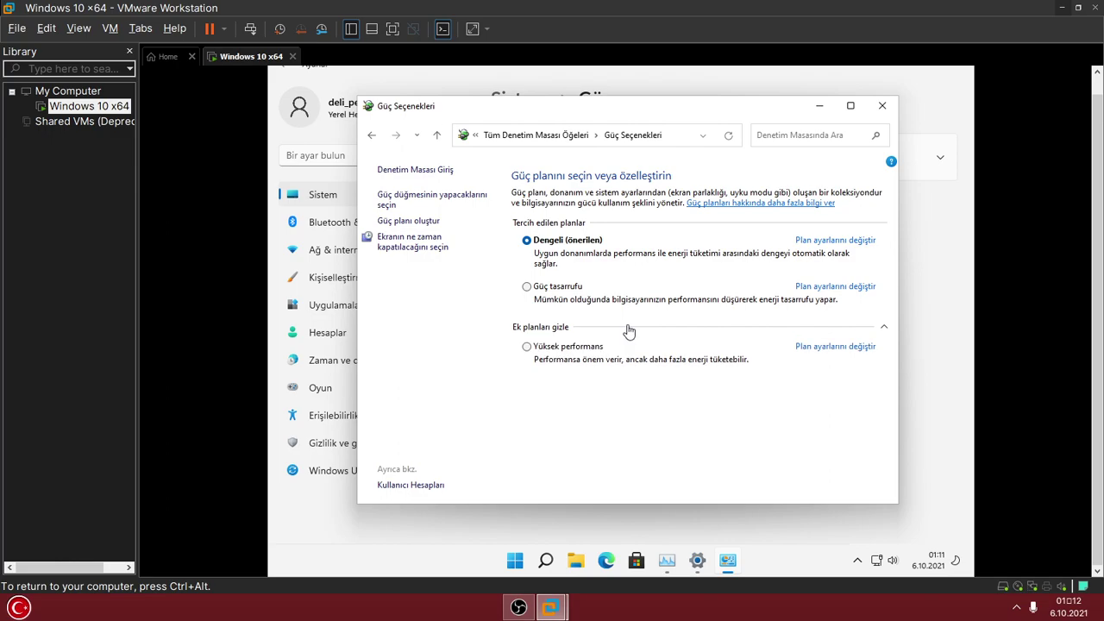
Set Ekranı kapat to Hiçbir Zaman for the Yüksek performans power plan and save the change
click(585, 348)
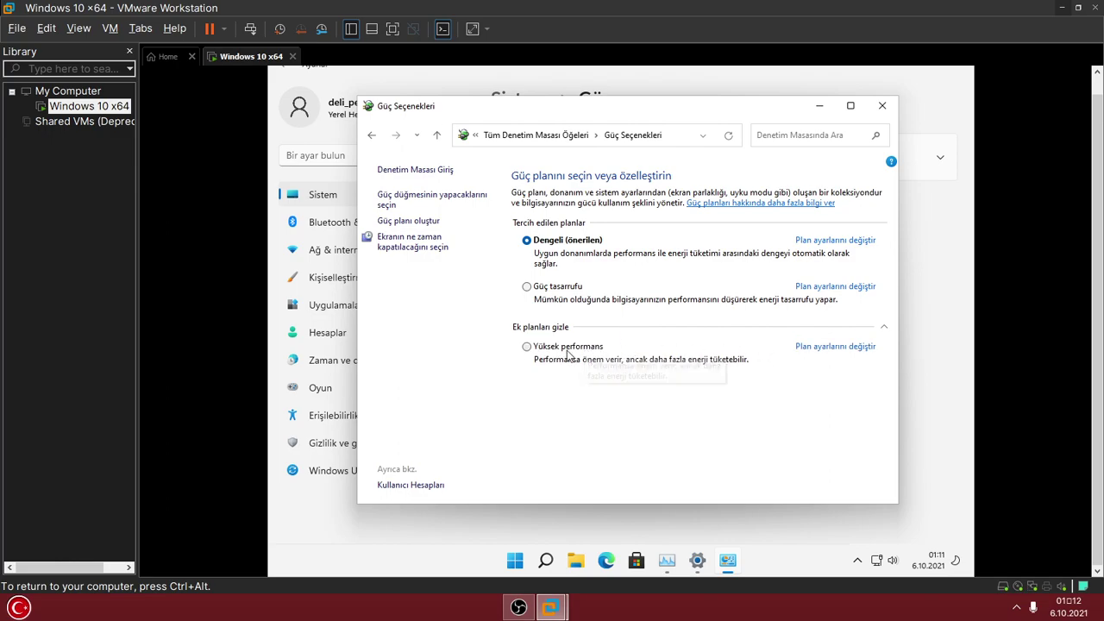
click(823, 346)
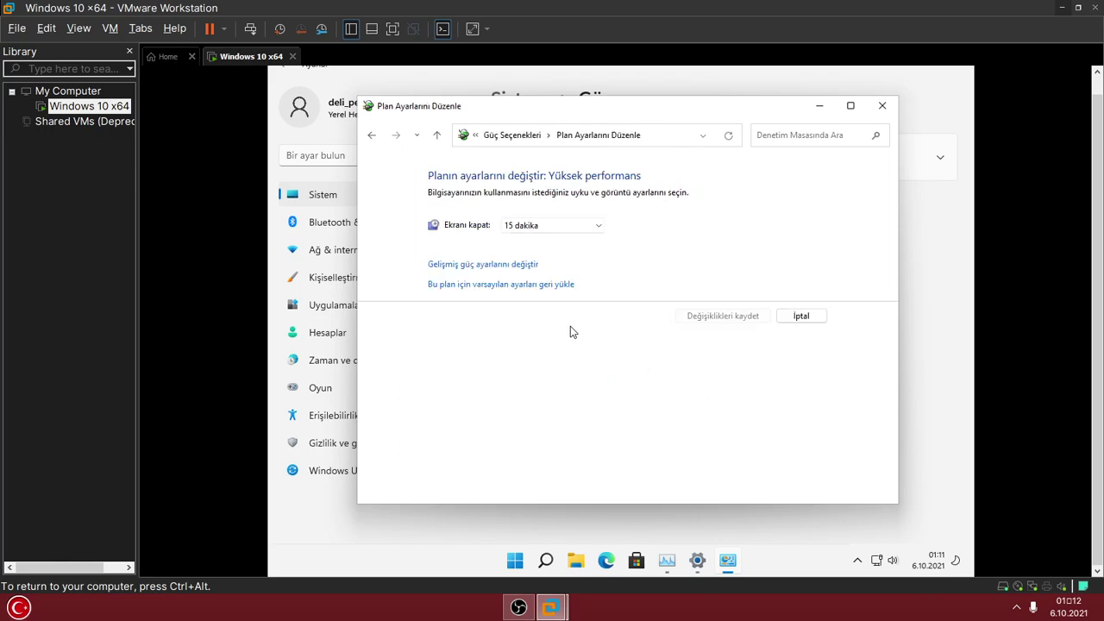
click(526, 231)
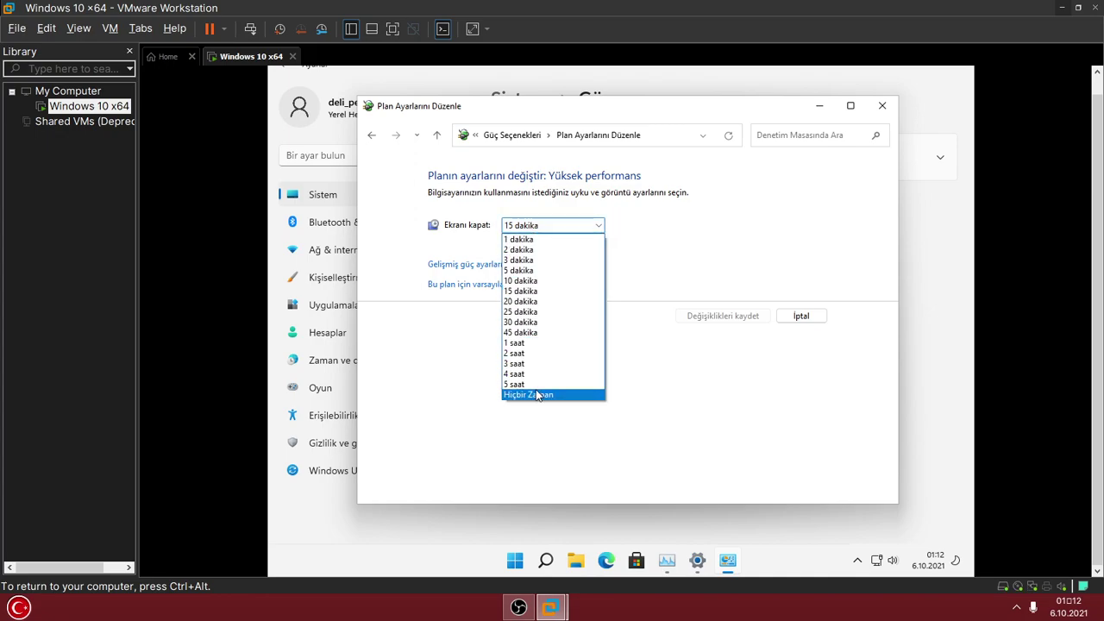
click(536, 395)
click(702, 316)
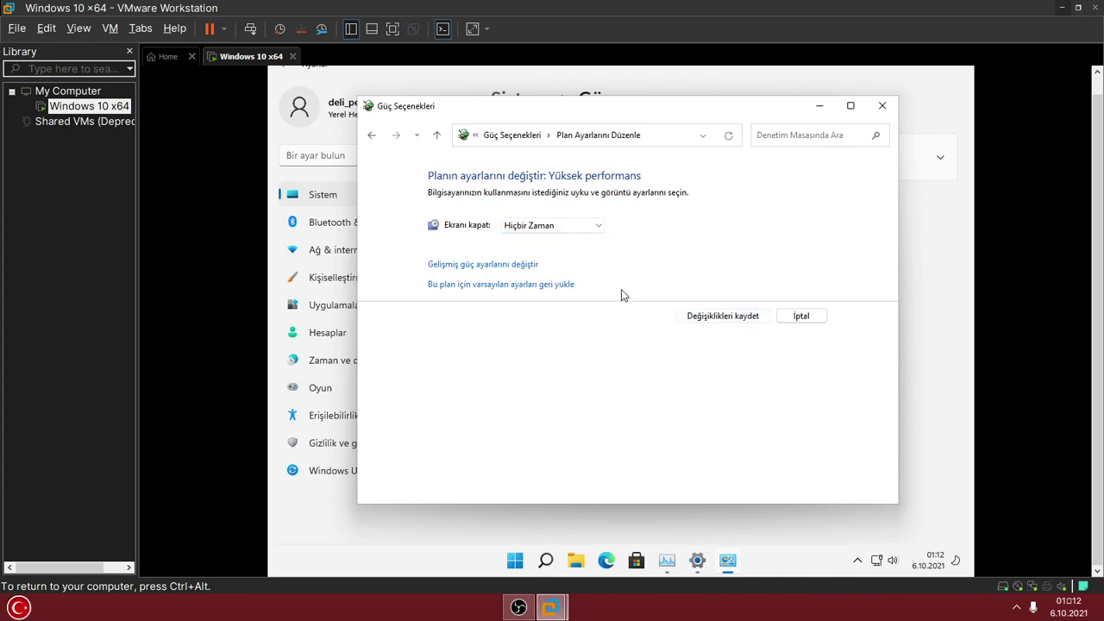
Close the Güç Seçenekleri, Ayarlar and Görev Yöneticisi windows to return to the desktop
click(882, 105)
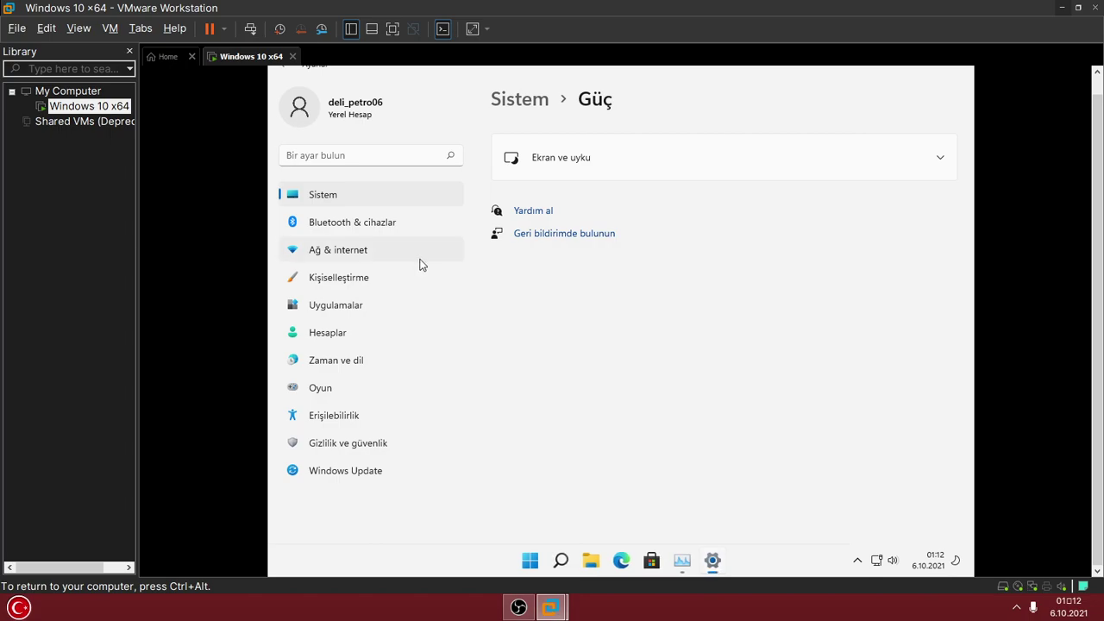
click(349, 321)
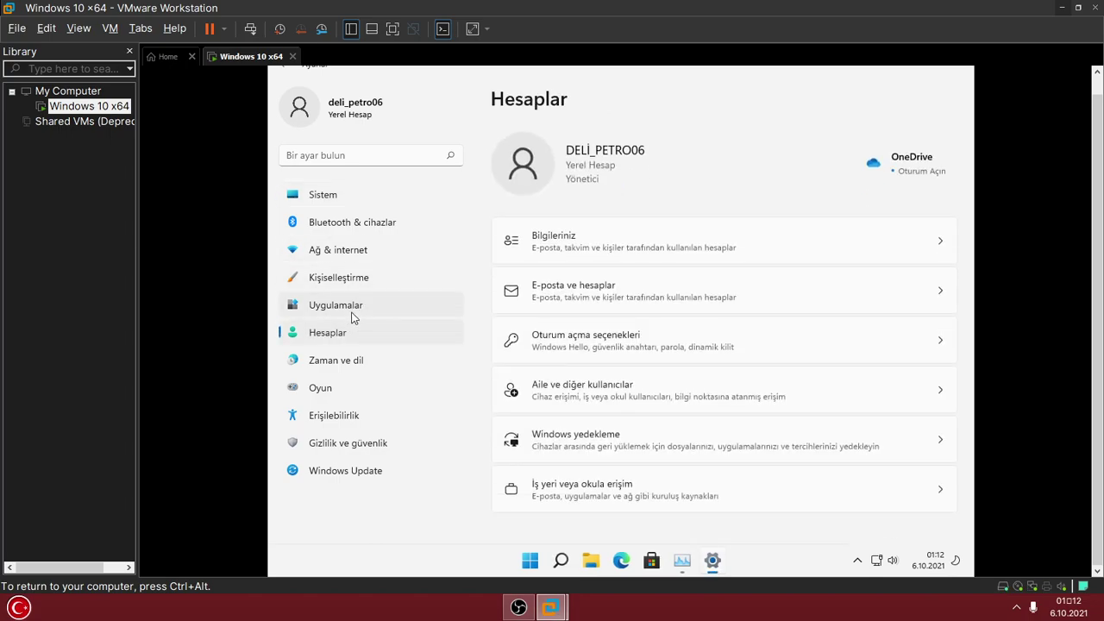
drag(1098, 178, 1098, 160)
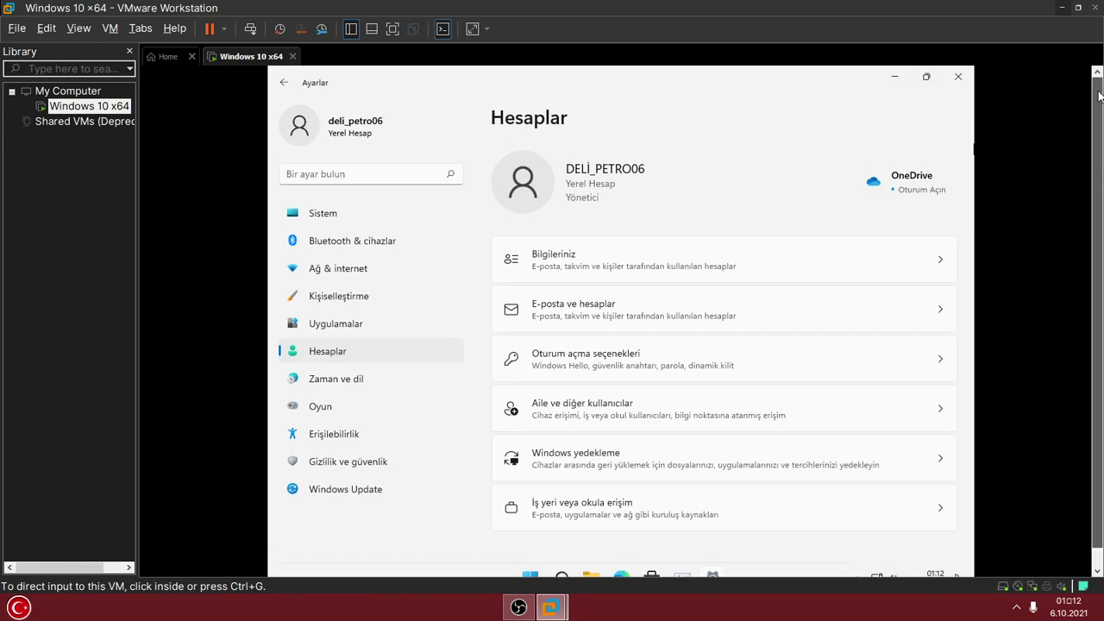
click(964, 79)
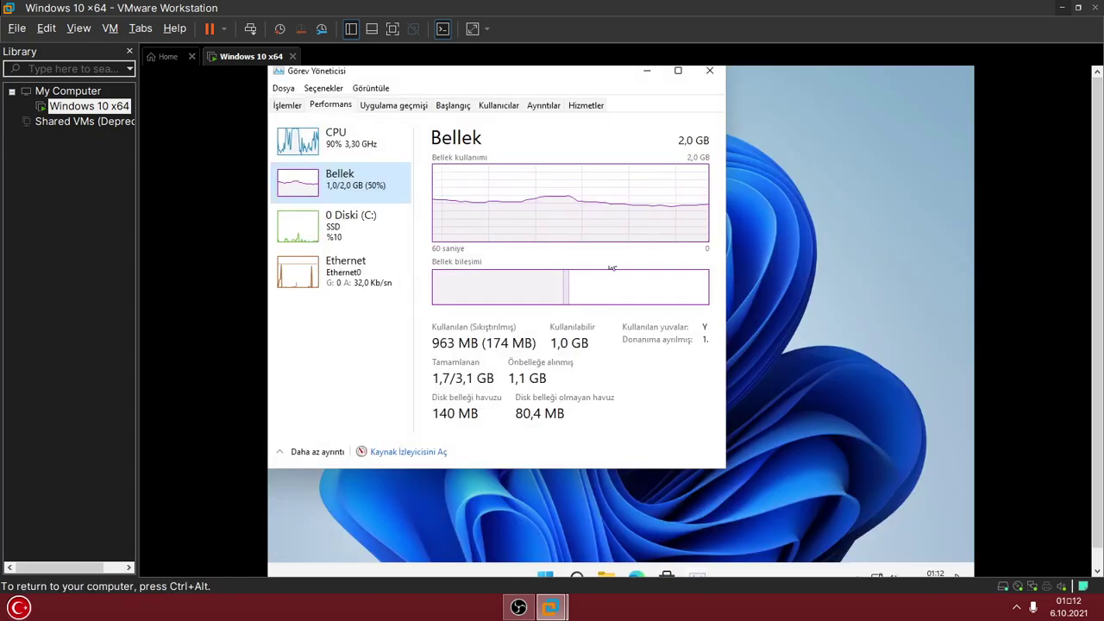
click(711, 74)
scroll(1088, 459, down, 1)
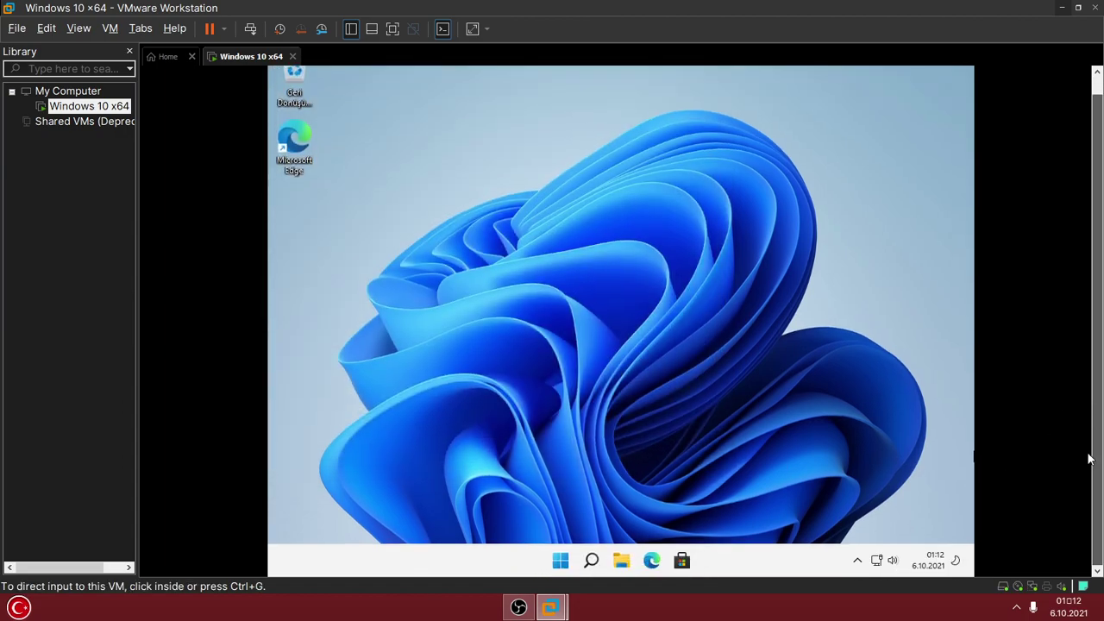
Uninstall the Messenger app from the pinned Start apps and confirm its removal
click(560, 560)
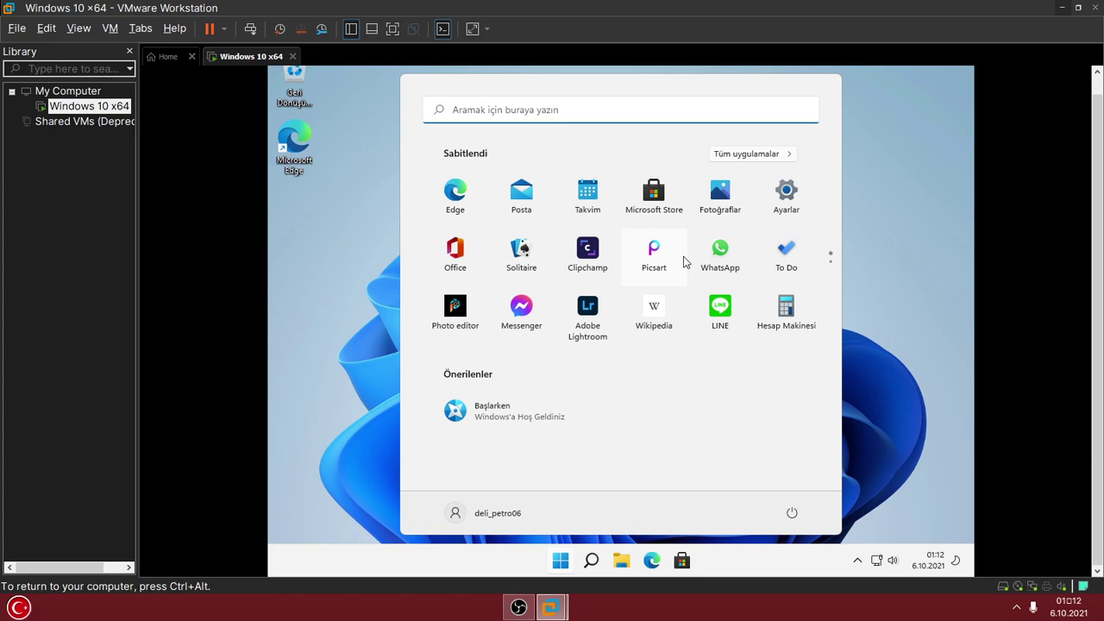
right_click(533, 315)
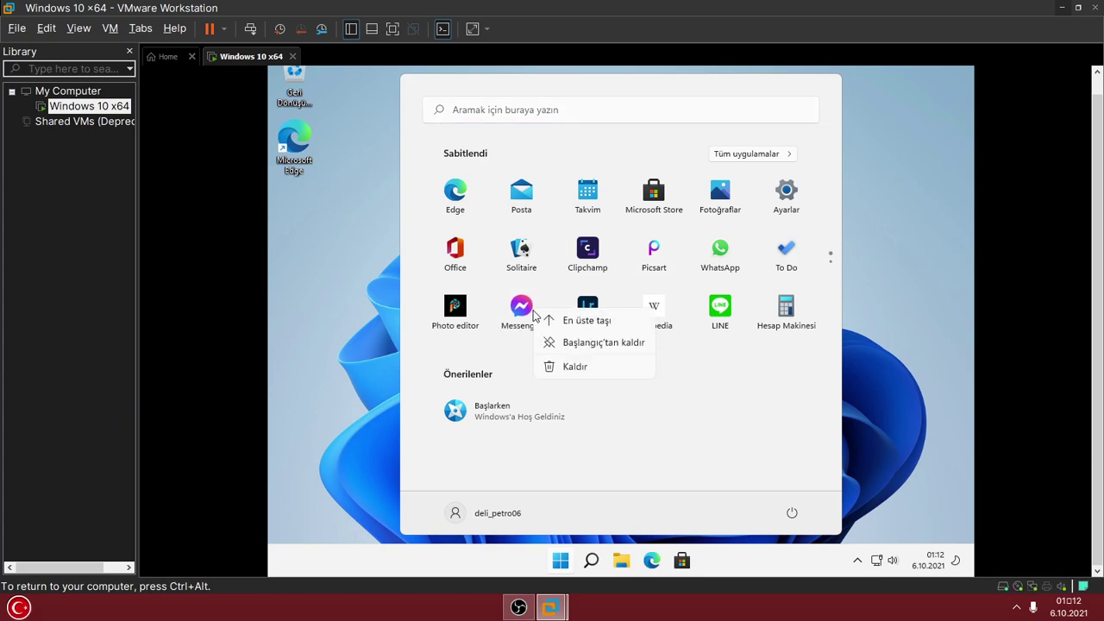
click(566, 368)
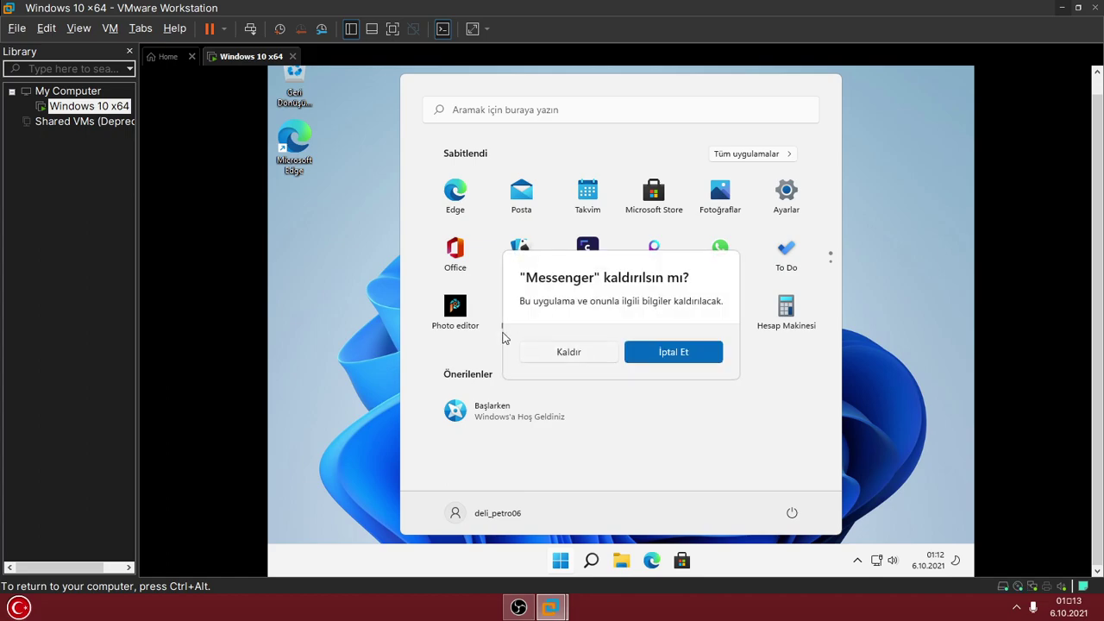
click(530, 347)
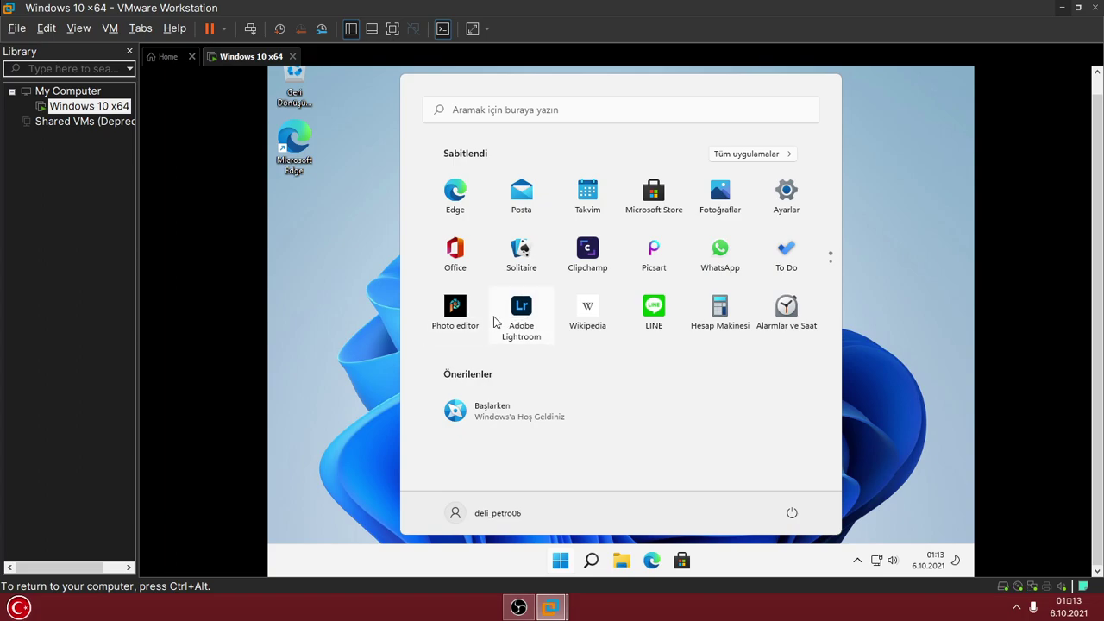
Browse the full app list and check the options offered for Alarmlar ve Saat, Cortana and Haritalar
click(455, 308)
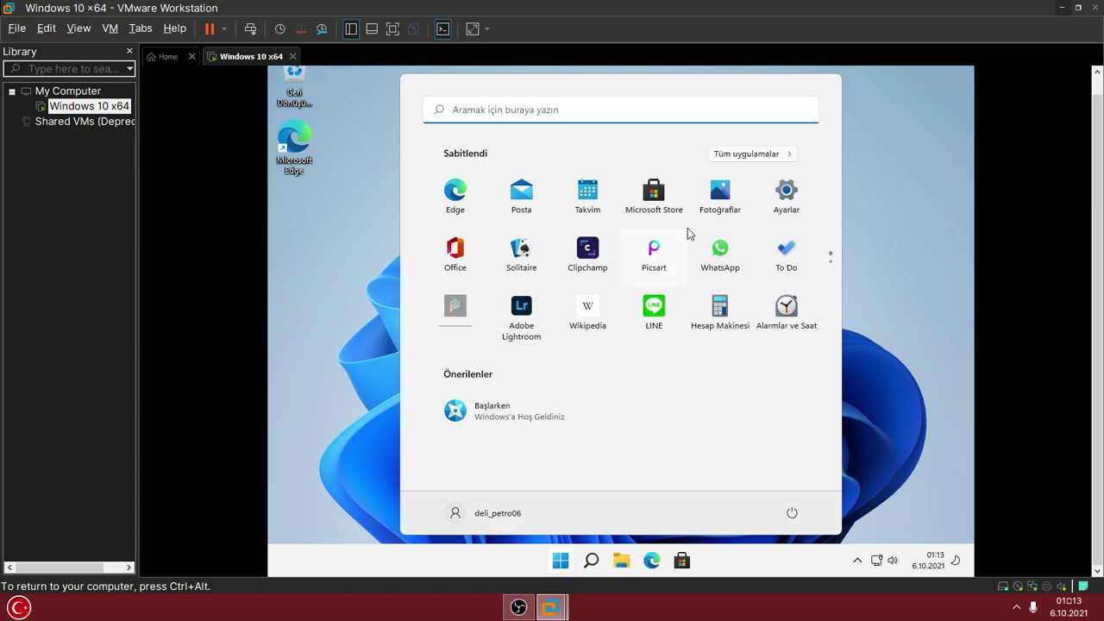
click(714, 153)
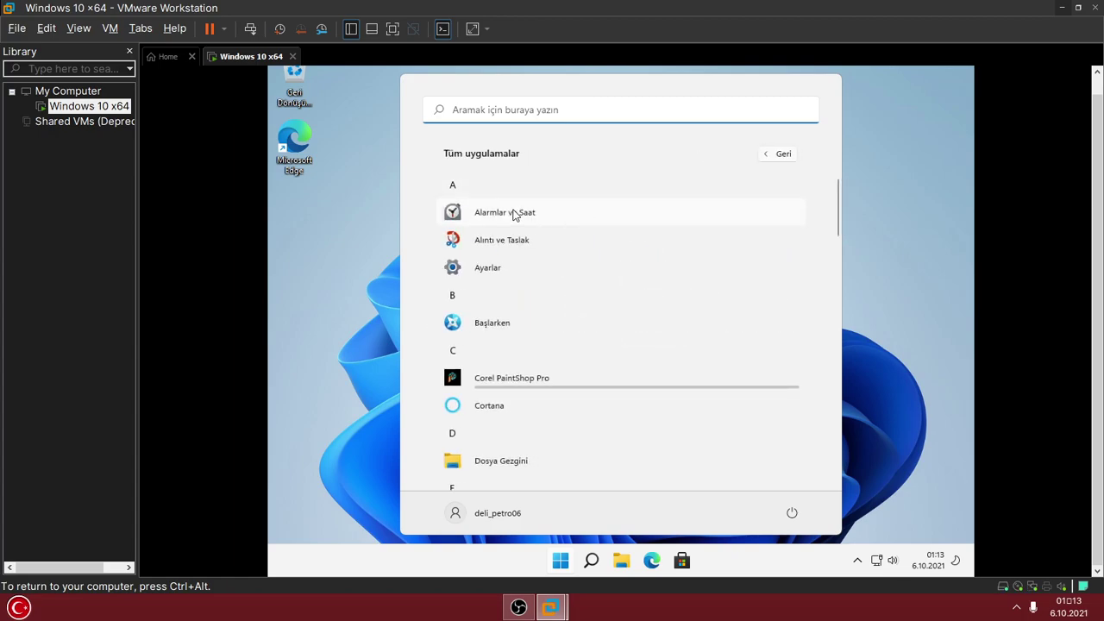
right_click(543, 216)
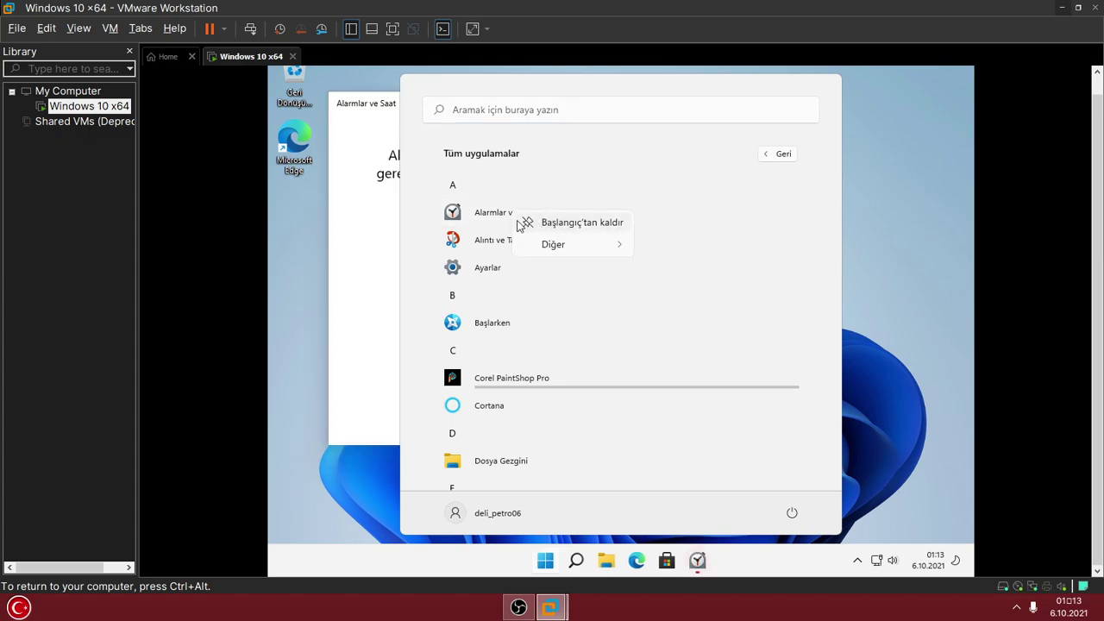
click(371, 108)
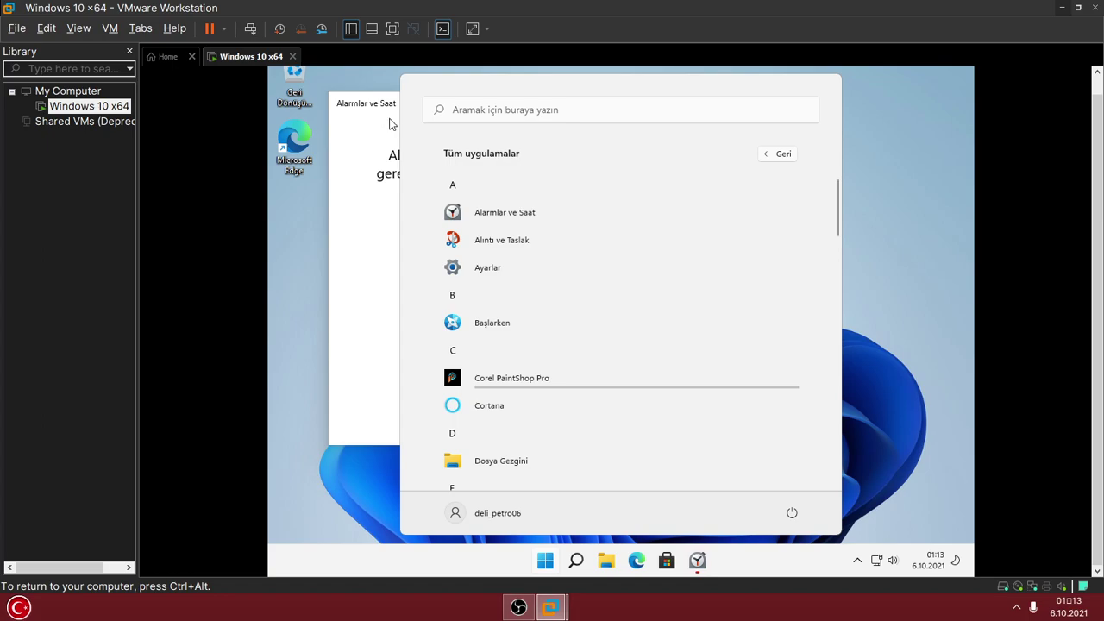
scroll(532, 224, down, 3)
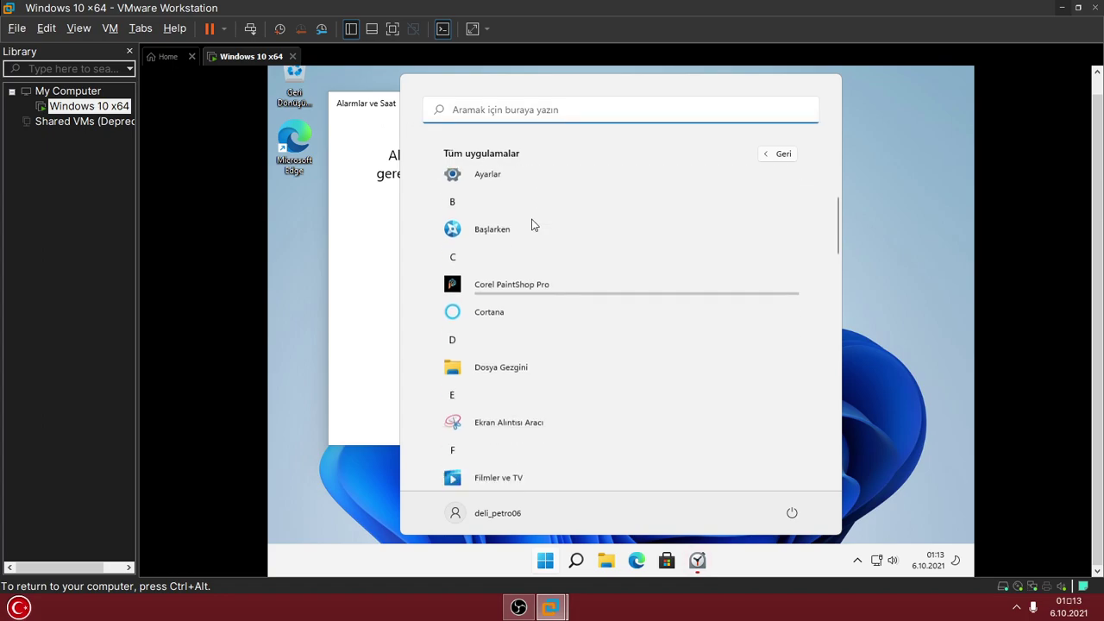
scroll(532, 224, down, 2)
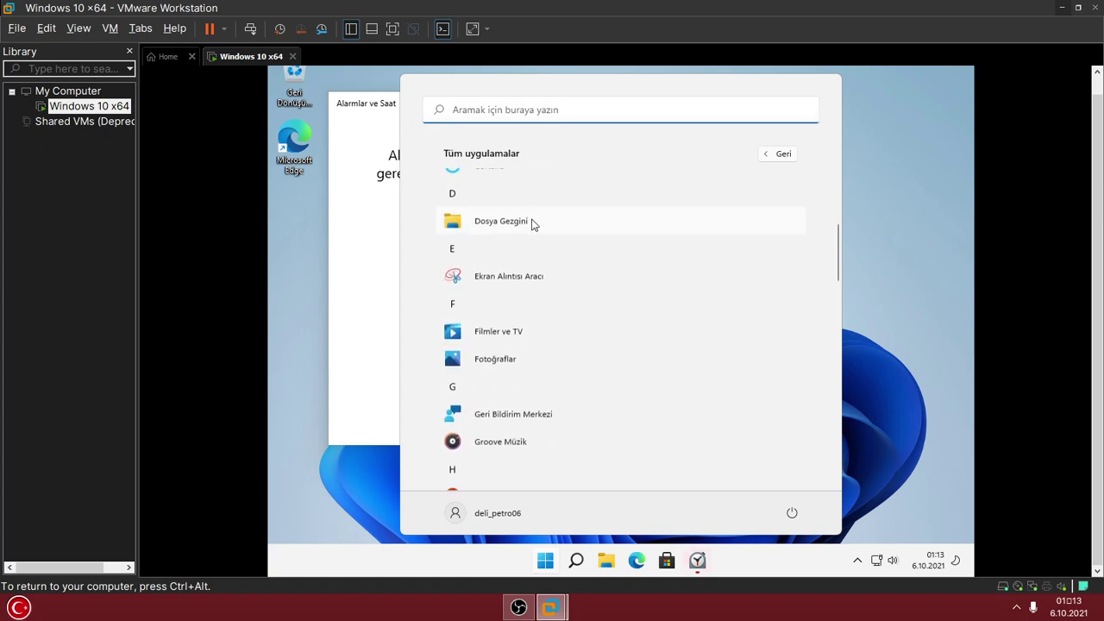
scroll(505, 214, up, 1)
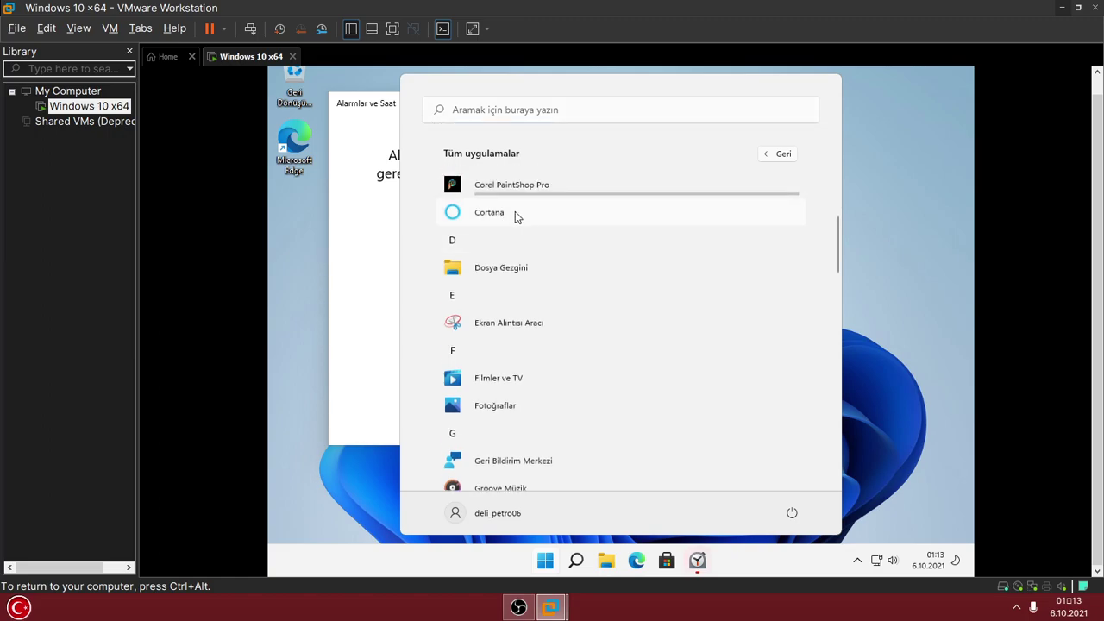
right_click(515, 213)
mouse_move(544, 245)
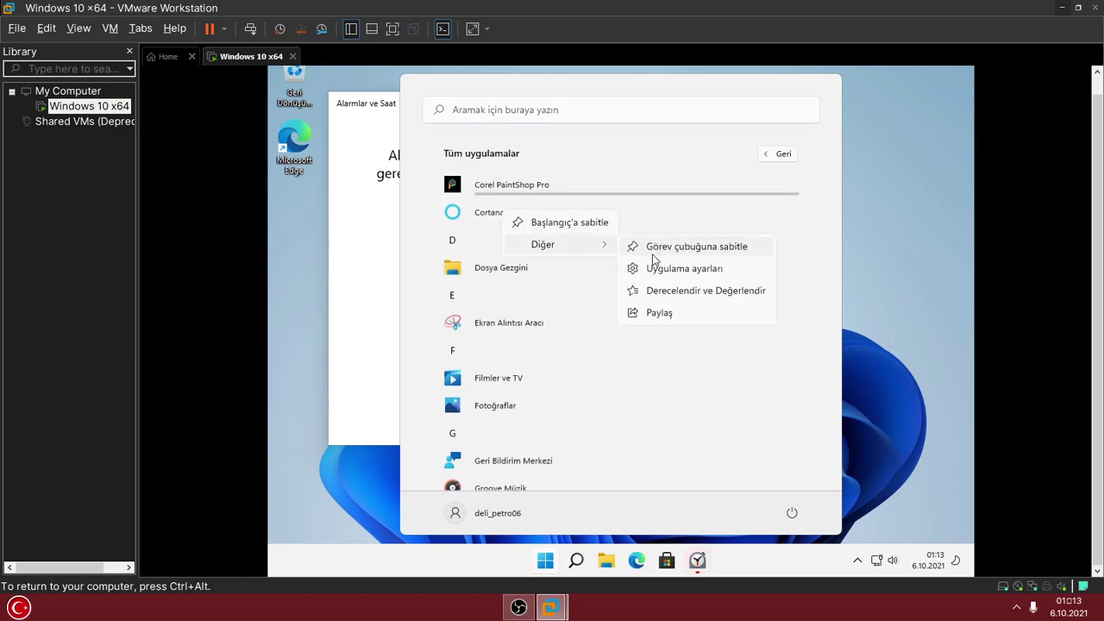
click(463, 224)
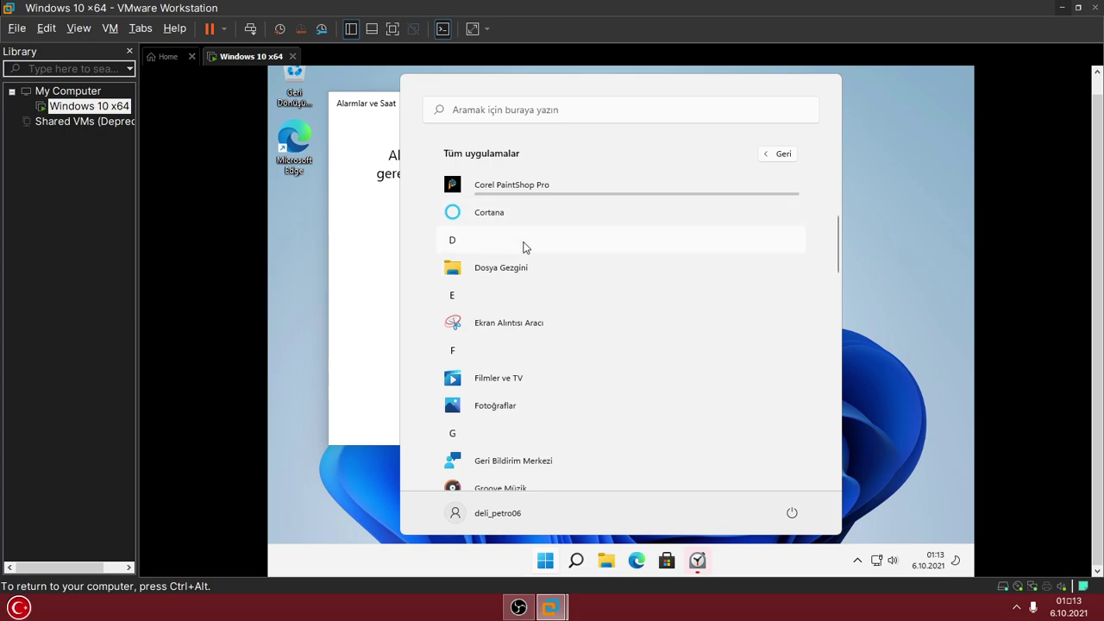
scroll(524, 247, down, 3)
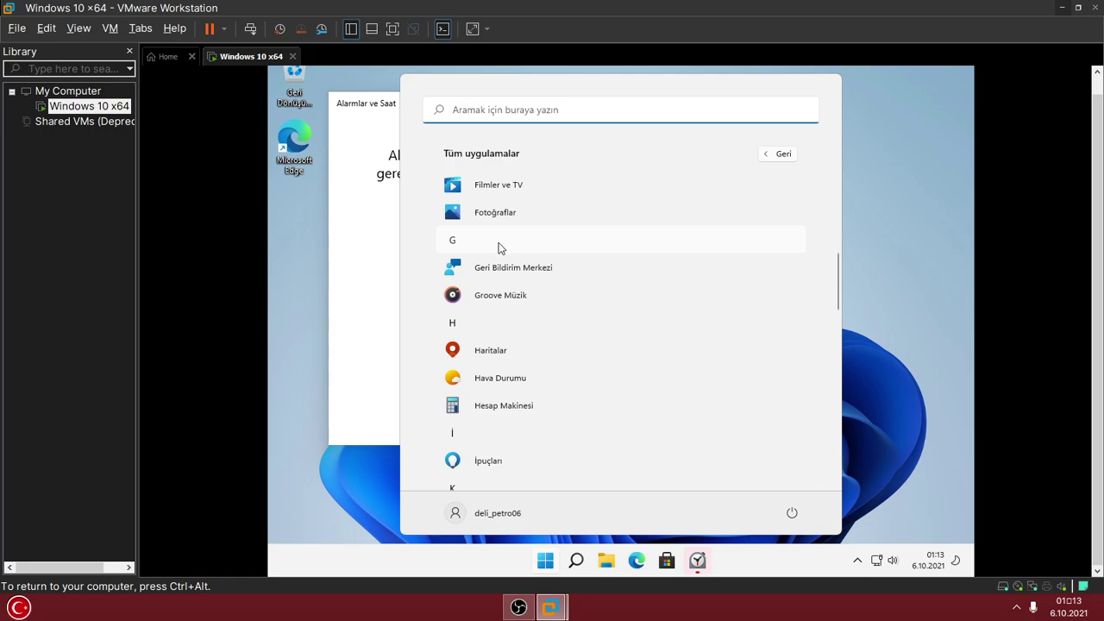
right_click(508, 357)
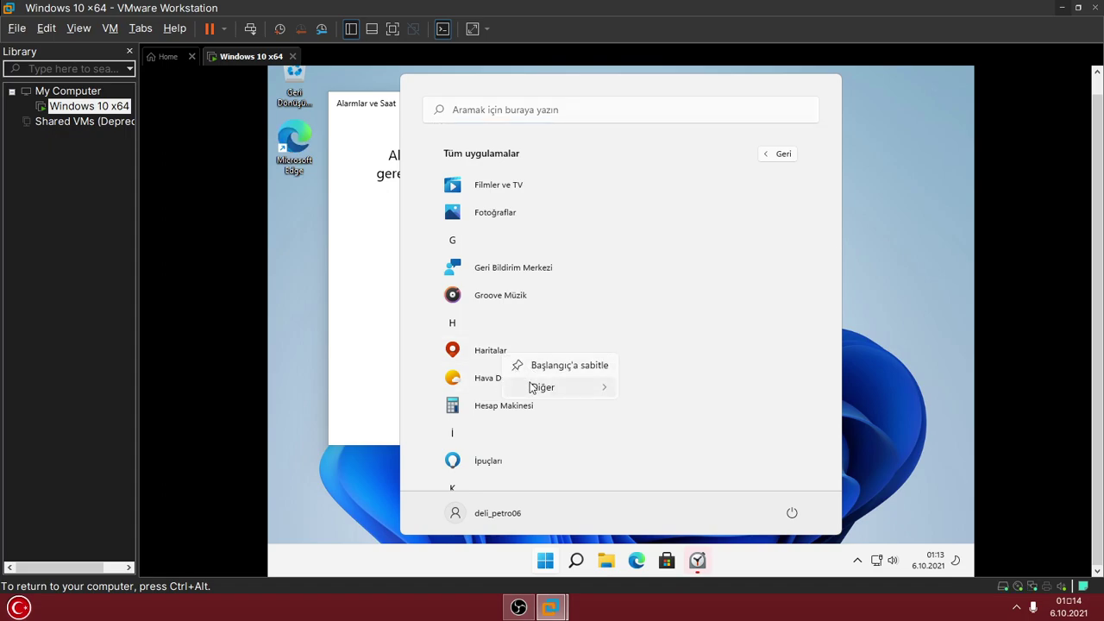
mouse_move(584, 388)
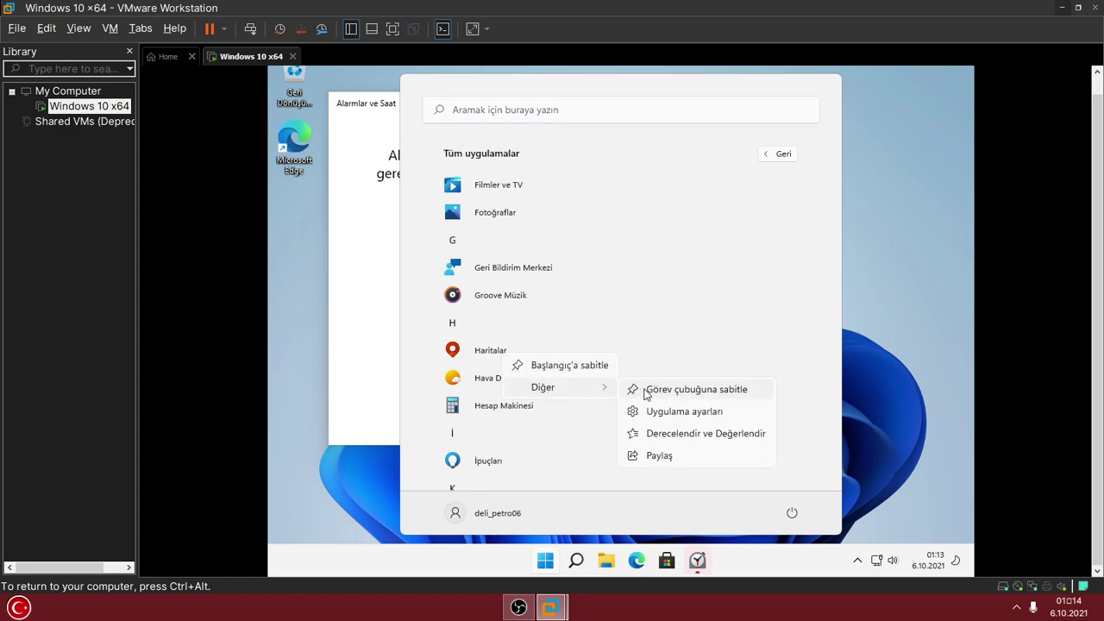
Uninstall the Hava Durumu app from the full app list and confirm its removal
right_click(478, 380)
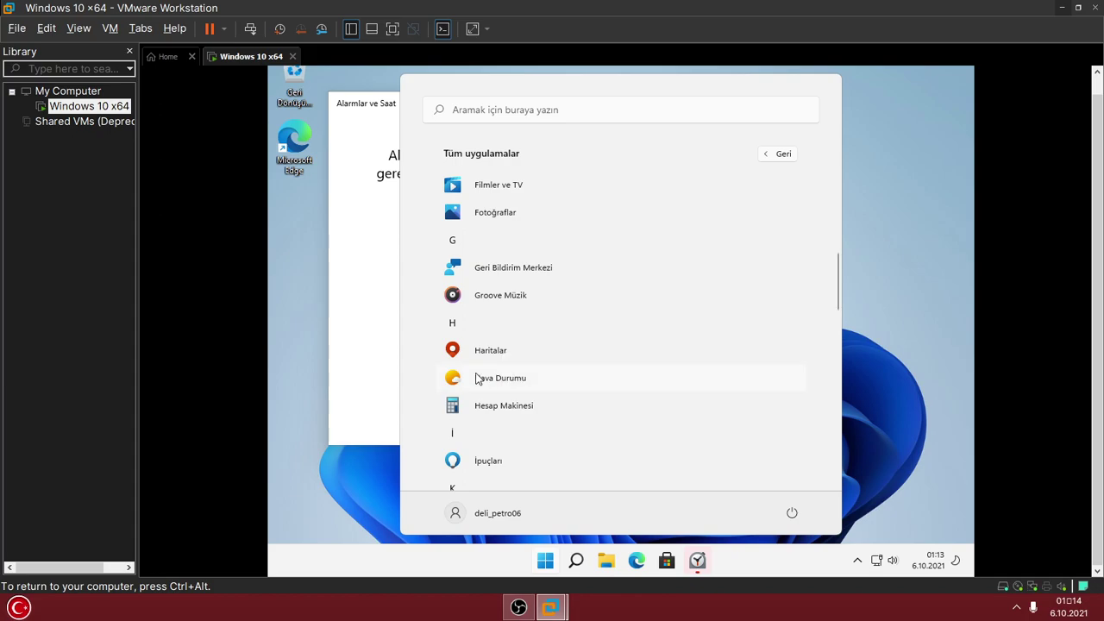
right_click(479, 378)
click(517, 430)
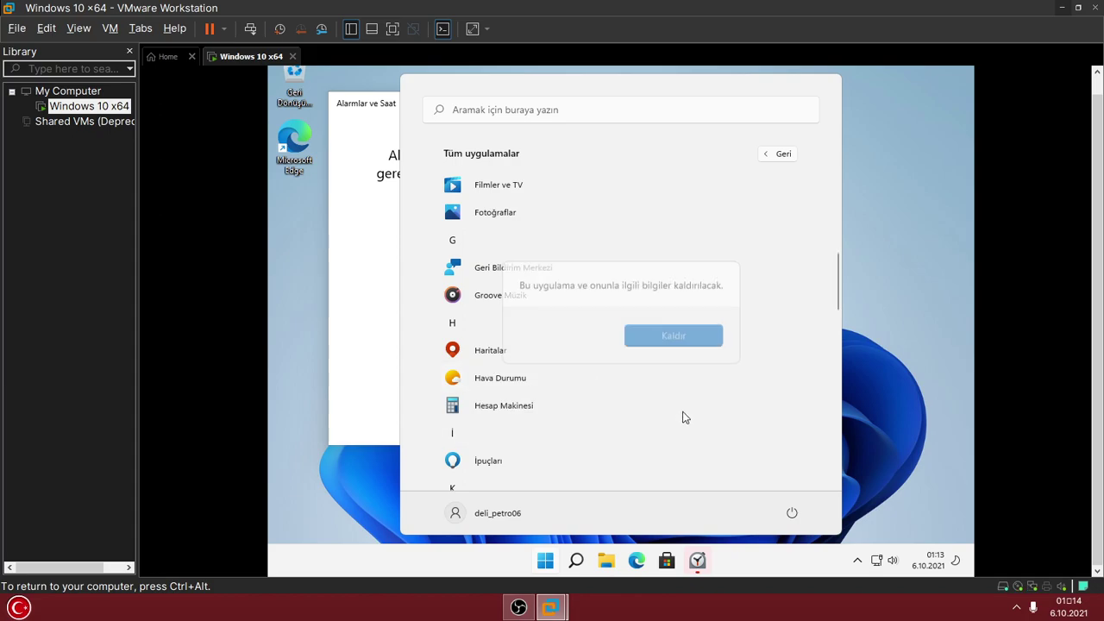
click(678, 333)
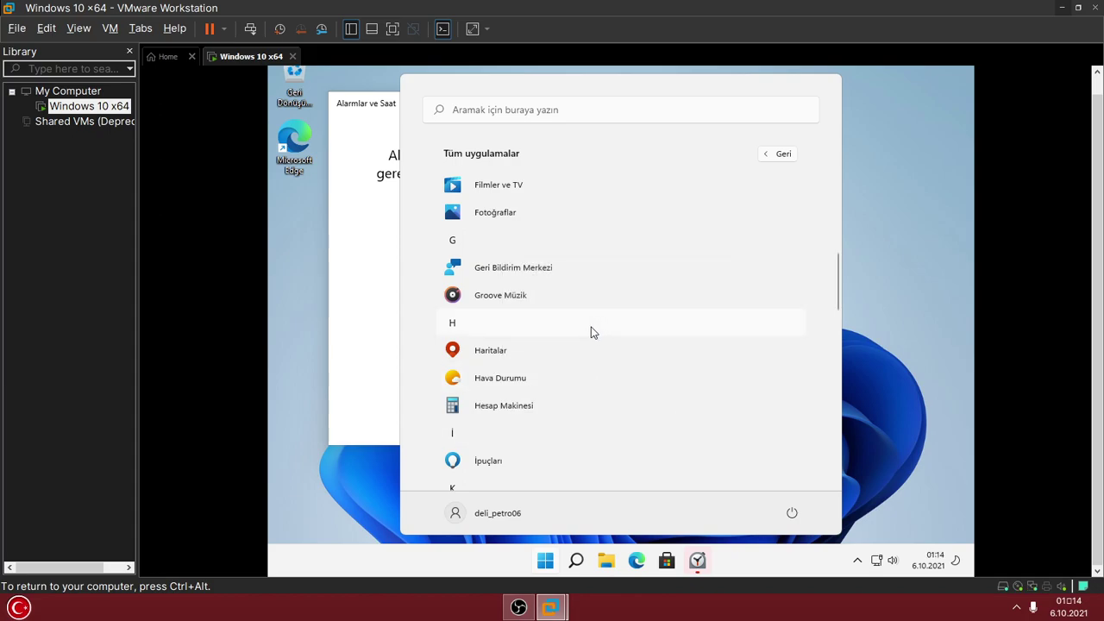
Uninstall the İpuçları app from the full app list and confirm its removal
scroll(556, 358, down, 4)
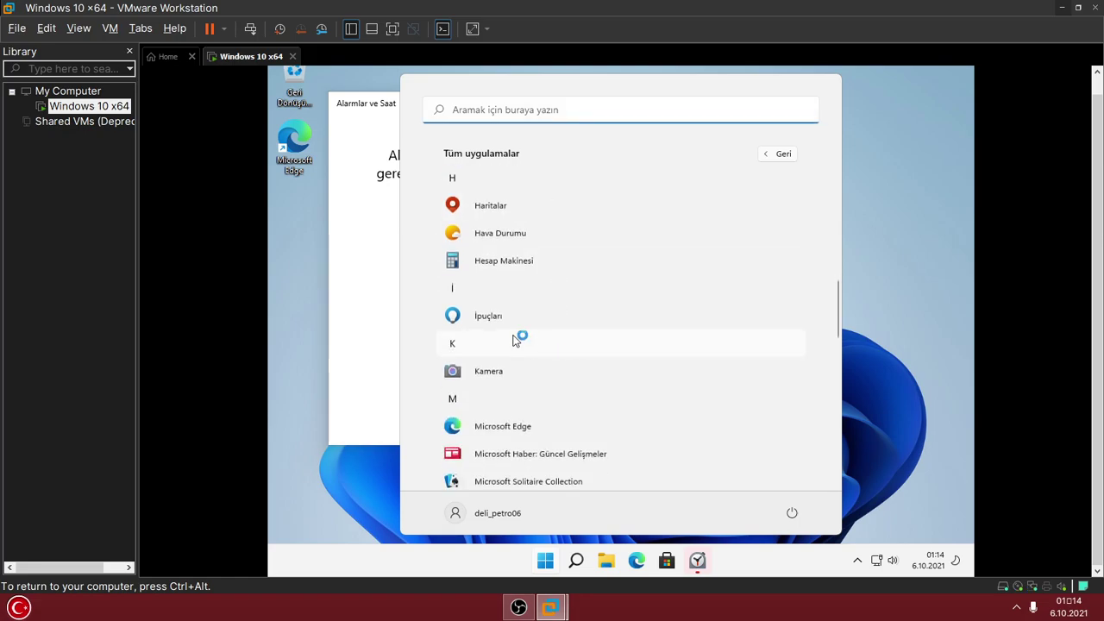
right_click(498, 328)
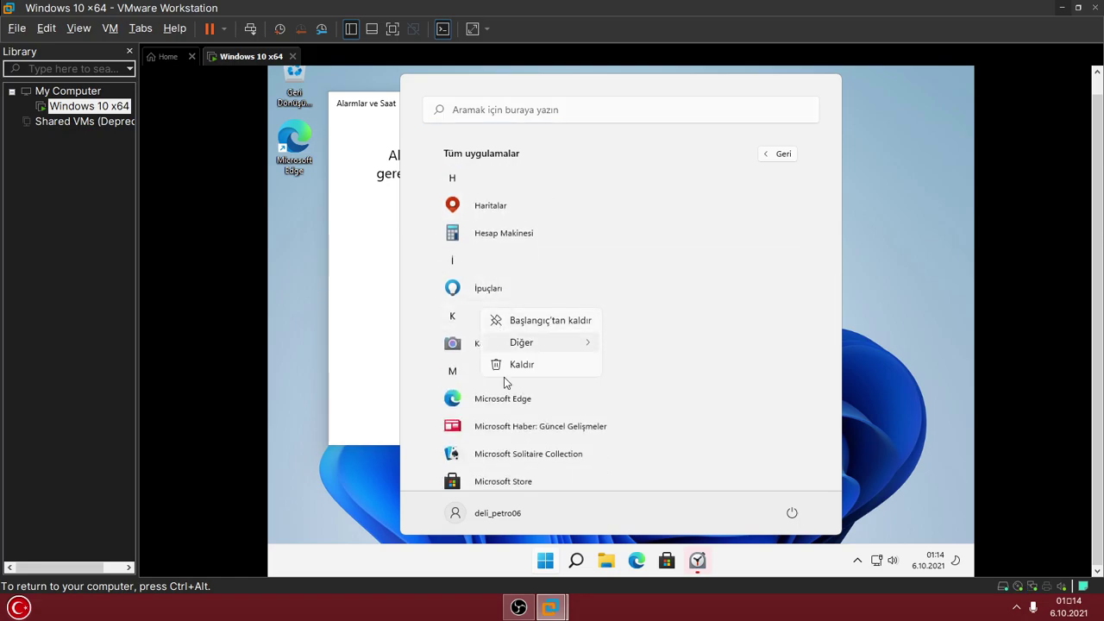
click(520, 366)
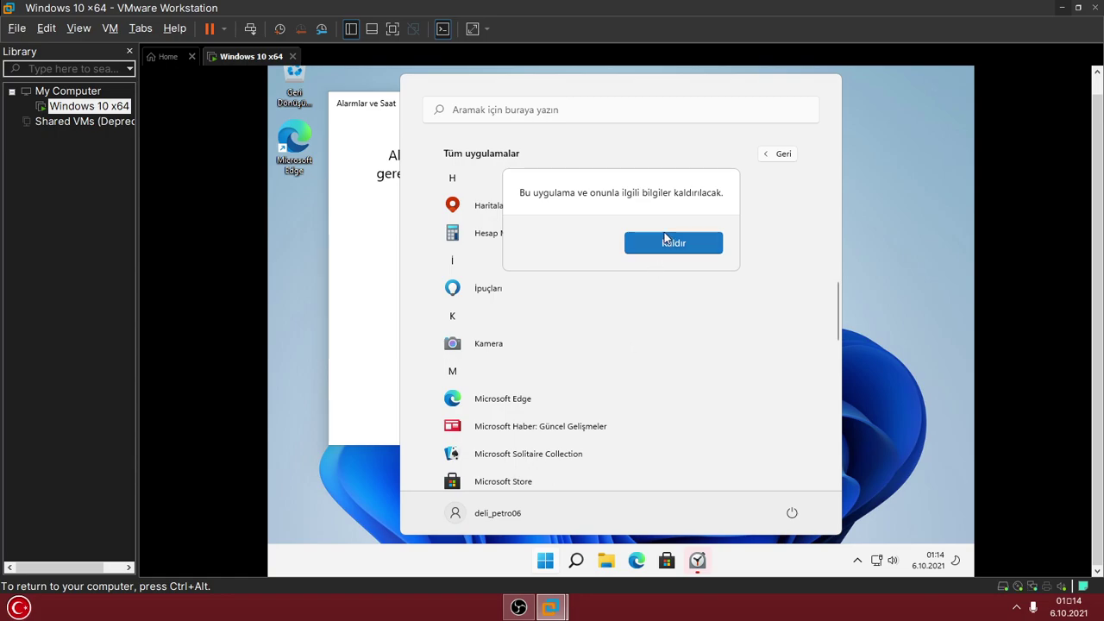
click(664, 238)
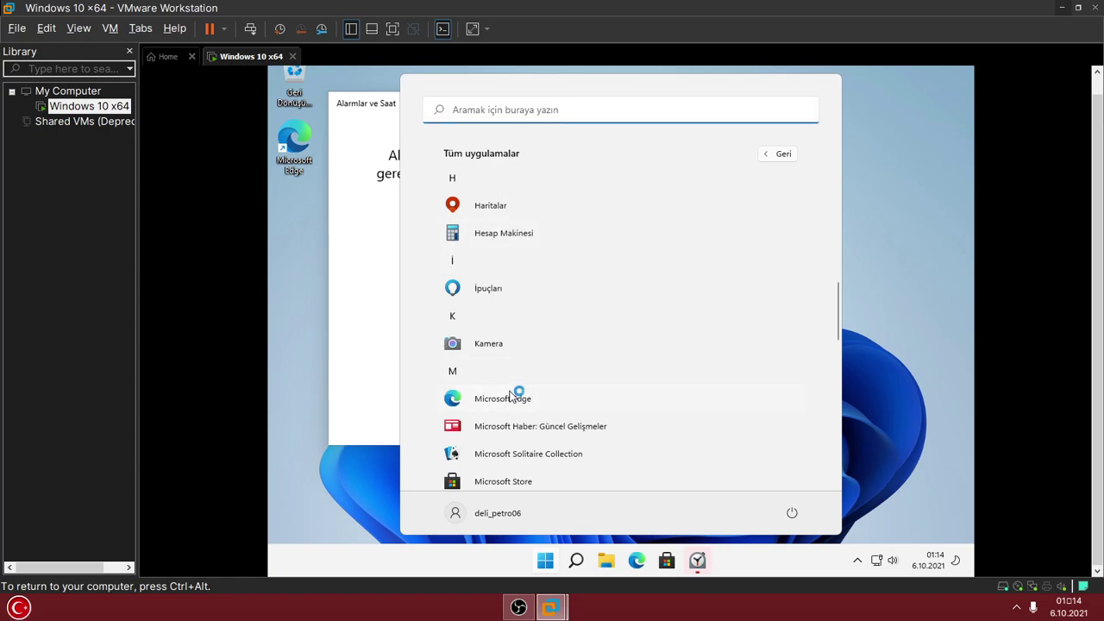
Uninstall the Microsoft Haber: Güncel Gelişmeler app from the full app list and confirm its removal
right_click(550, 405)
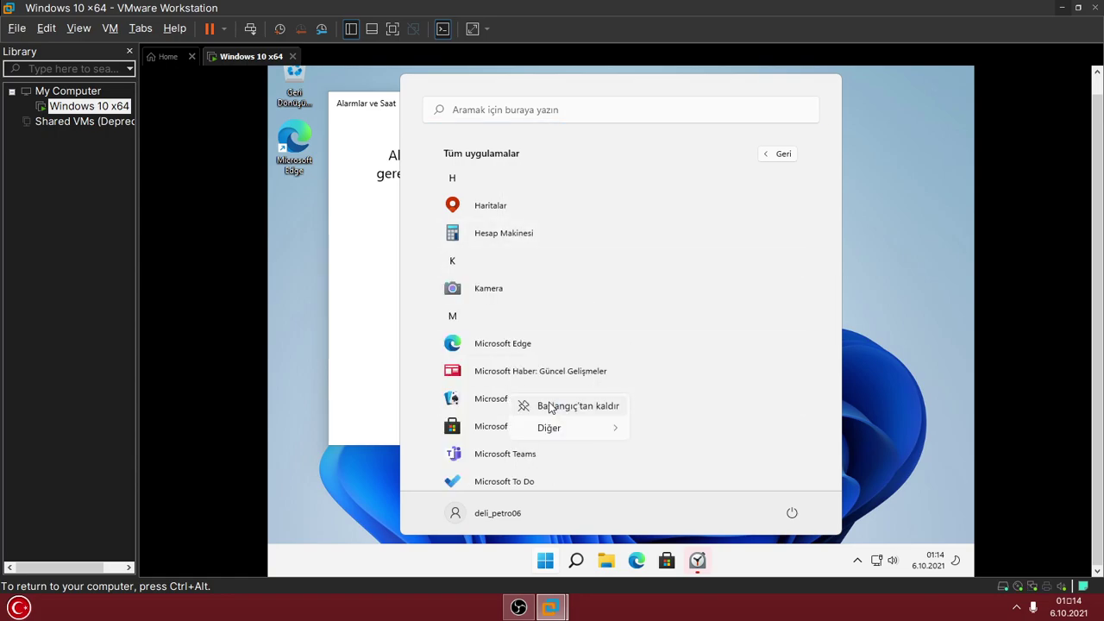
click(723, 351)
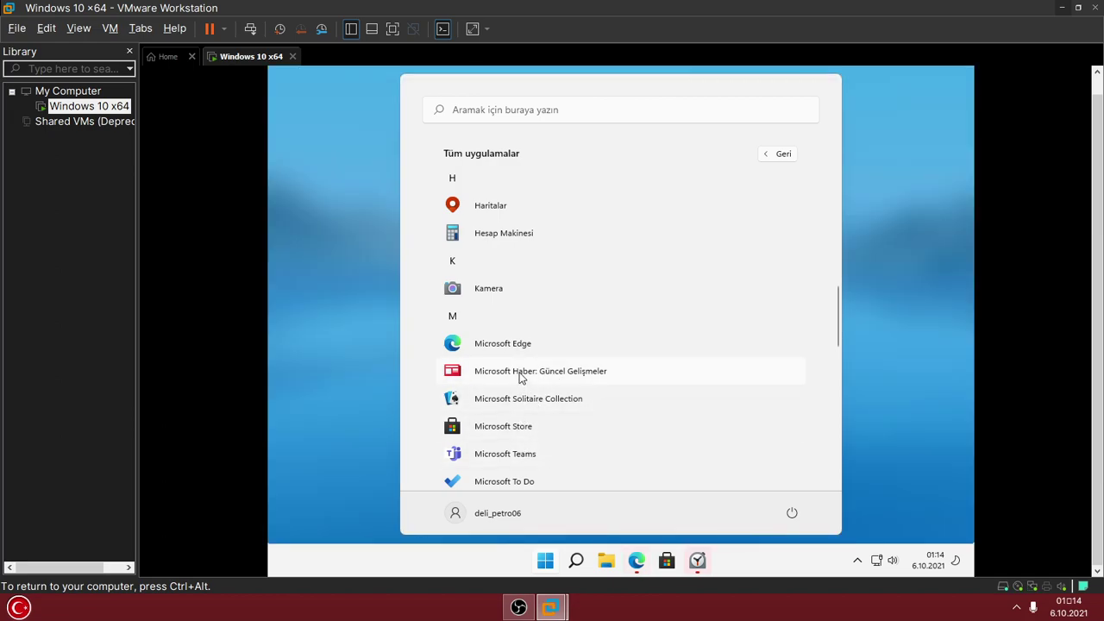
right_click(521, 372)
click(547, 425)
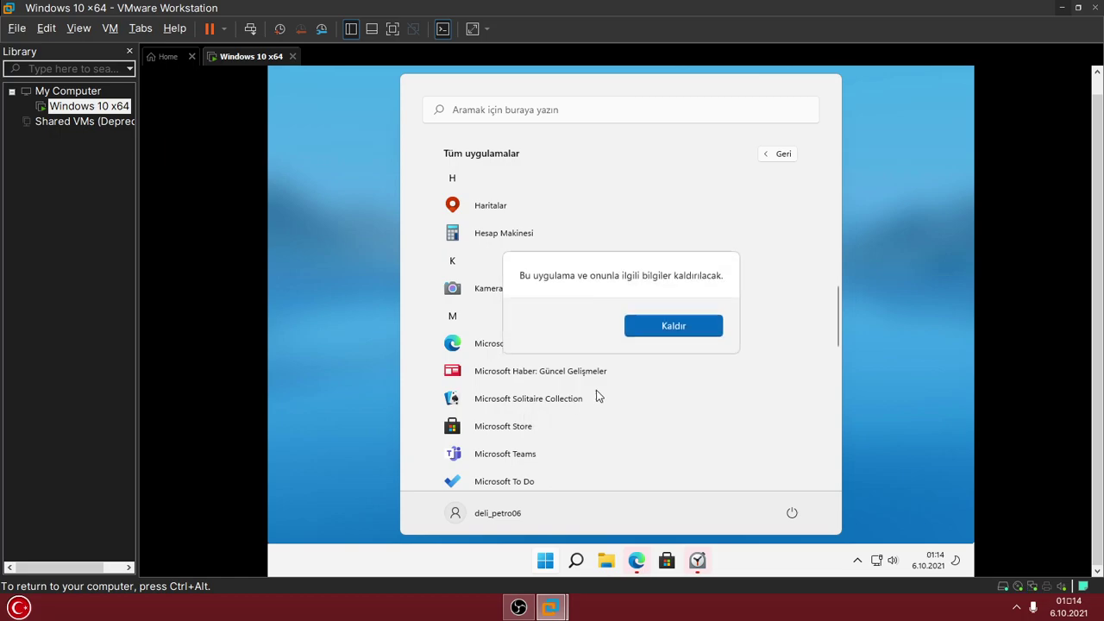
click(655, 328)
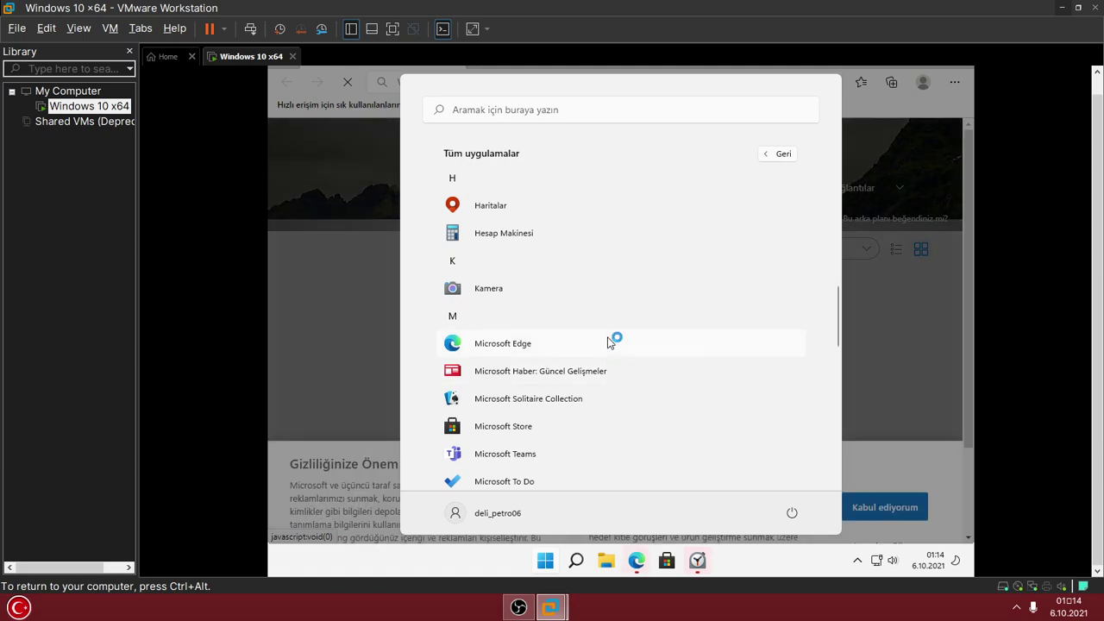
Check the OneDrive entry in the full app list and browse the remaining apps below it
scroll(608, 341, down, 3)
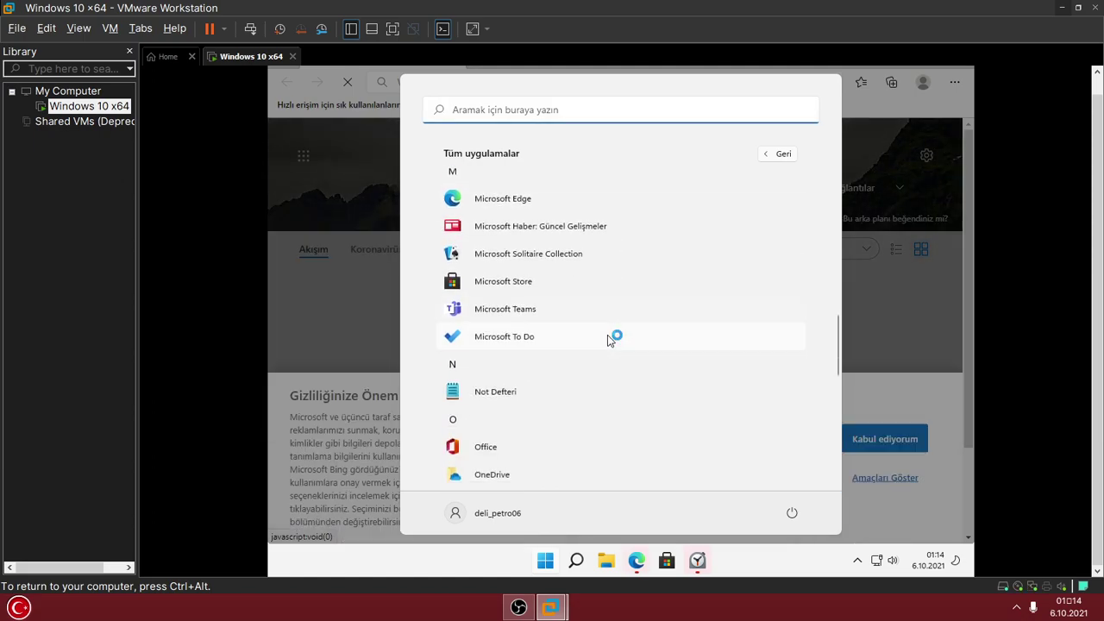
scroll(607, 335, down, 3)
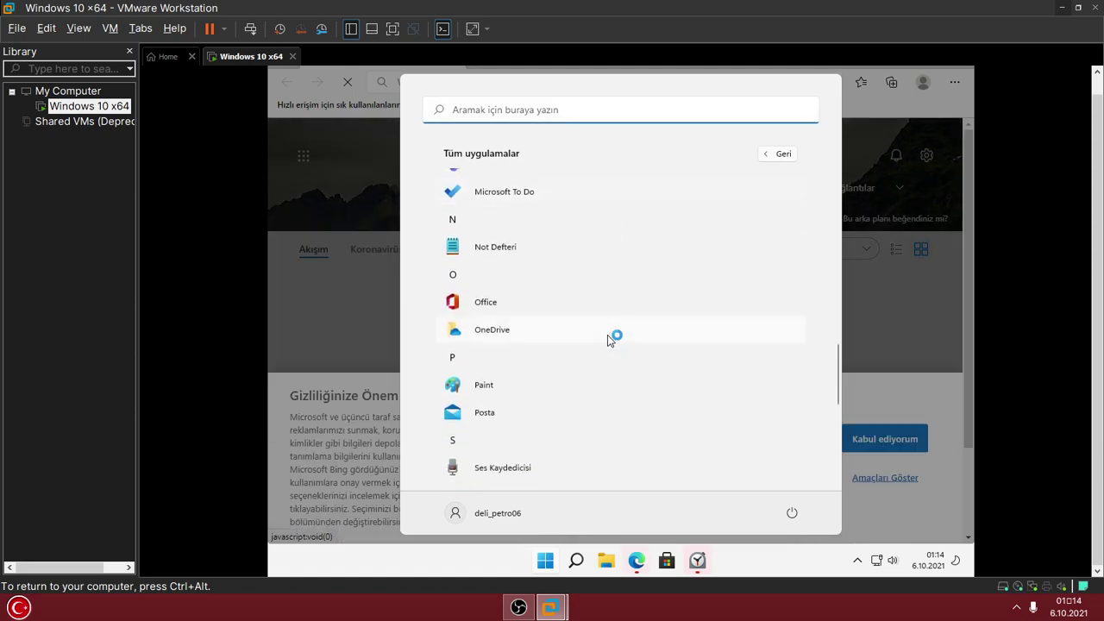
click(518, 333)
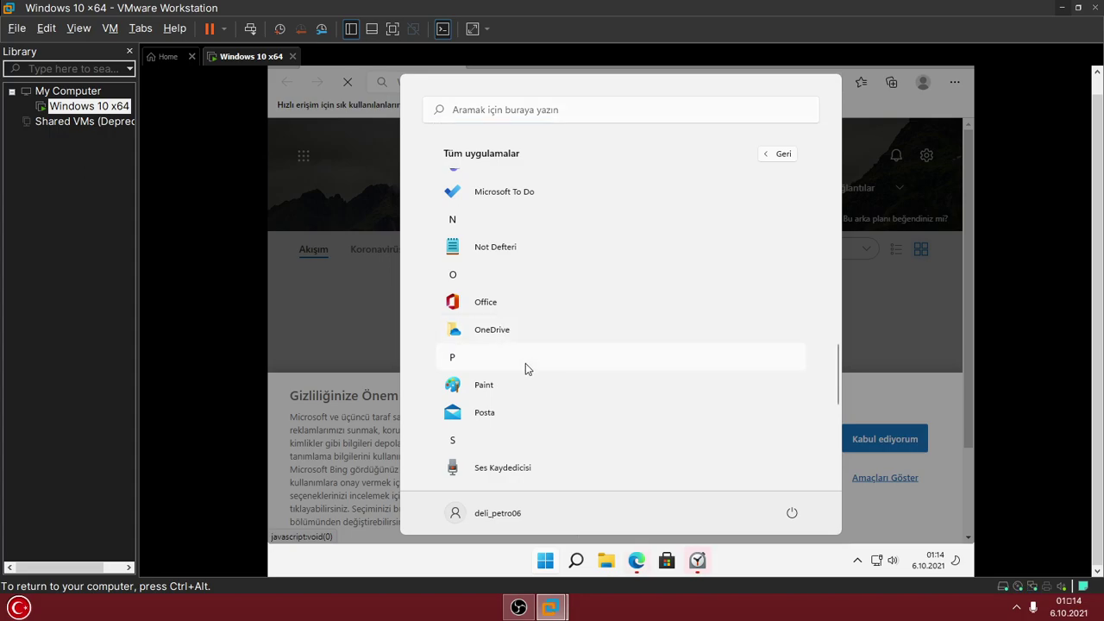
scroll(569, 392, down, 4)
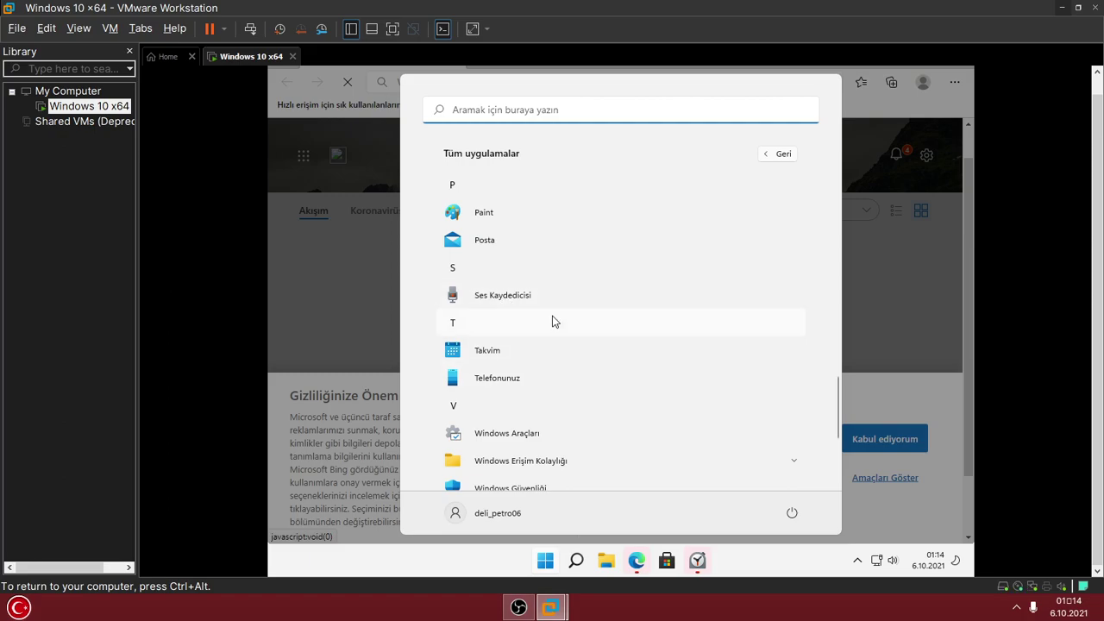
scroll(555, 321, down, 2)
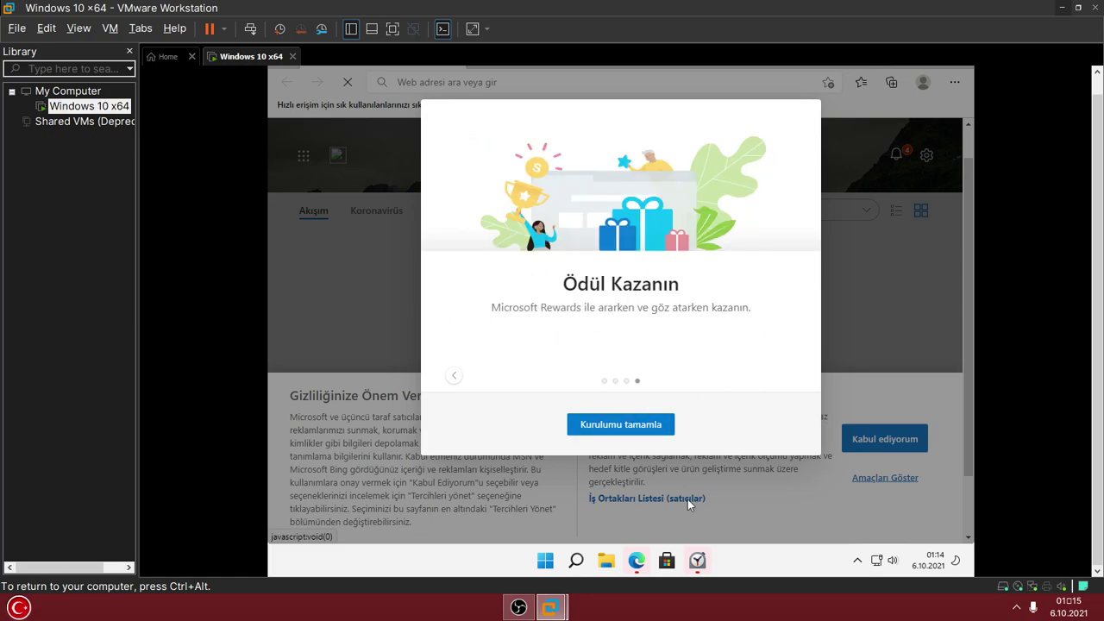
Reopen the full app list in Start and uninstall the Office app, confirming its removal
click(547, 559)
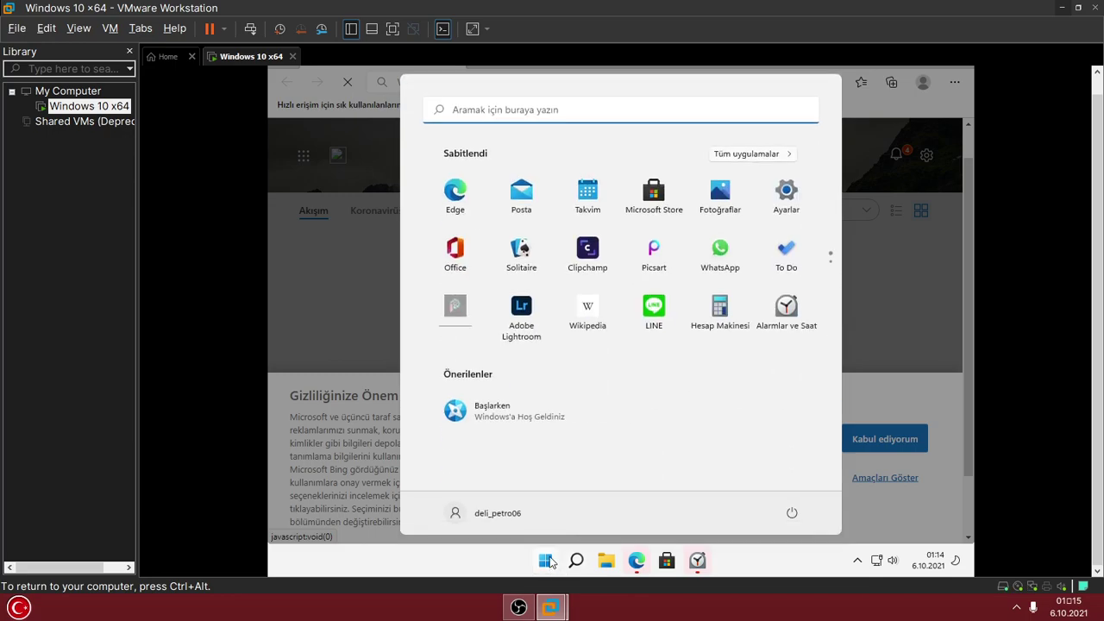
click(549, 558)
click(550, 558)
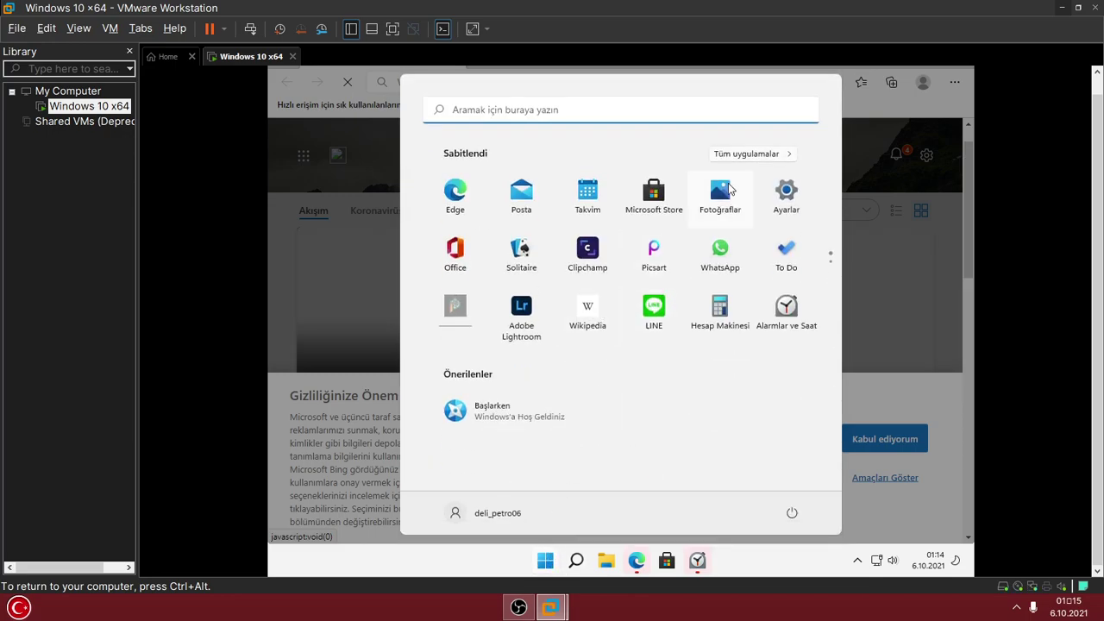
click(763, 154)
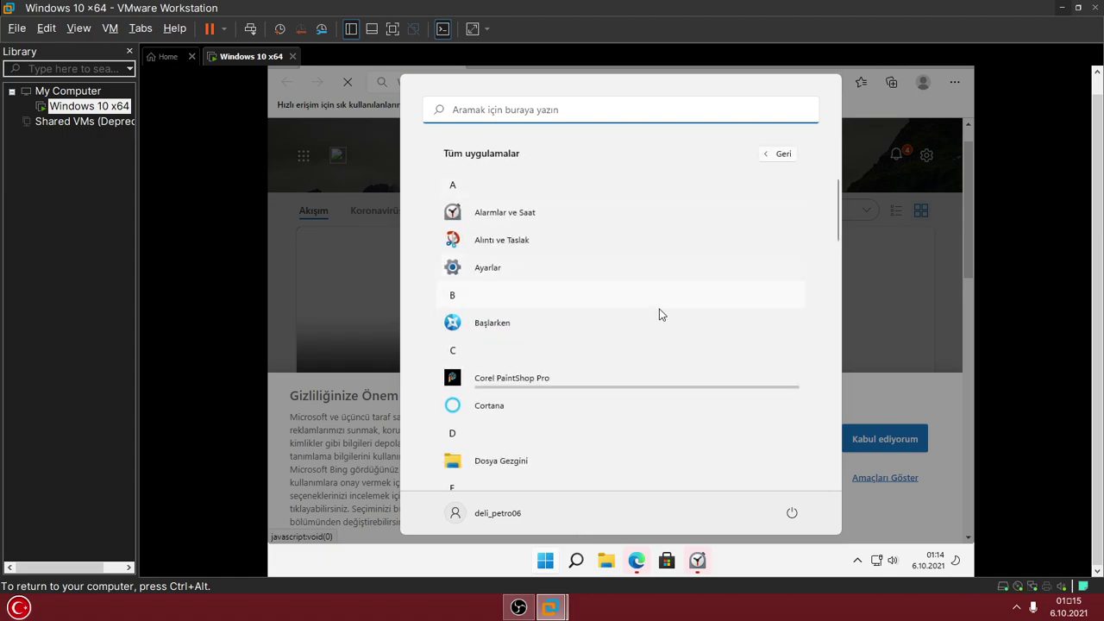
scroll(659, 314, down, 1)
scroll(659, 314, down, 4)
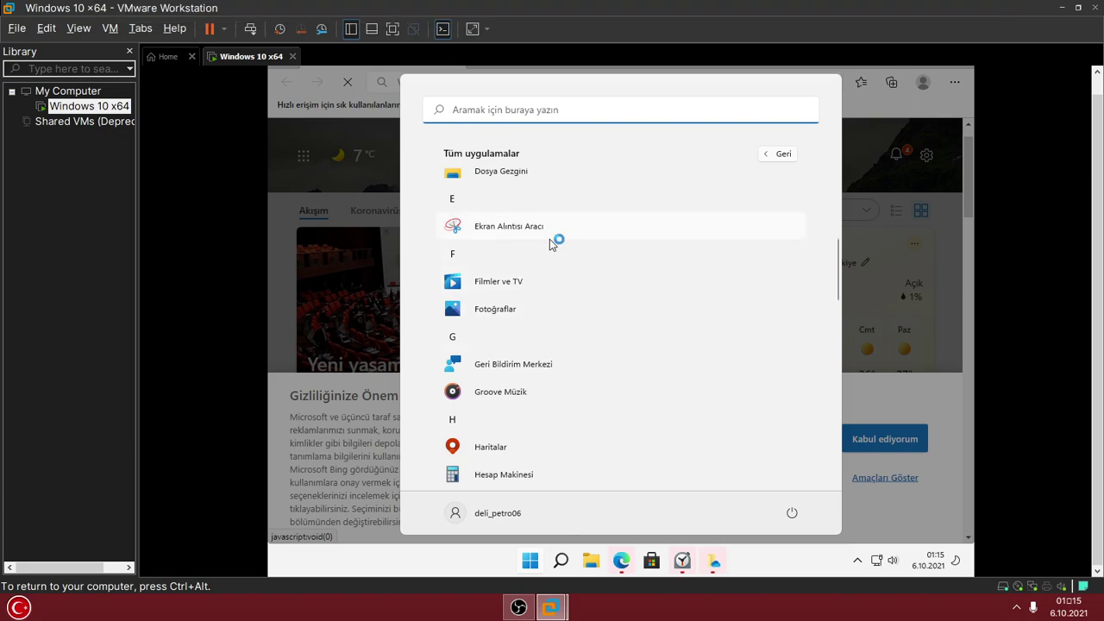
scroll(548, 246, down, 4)
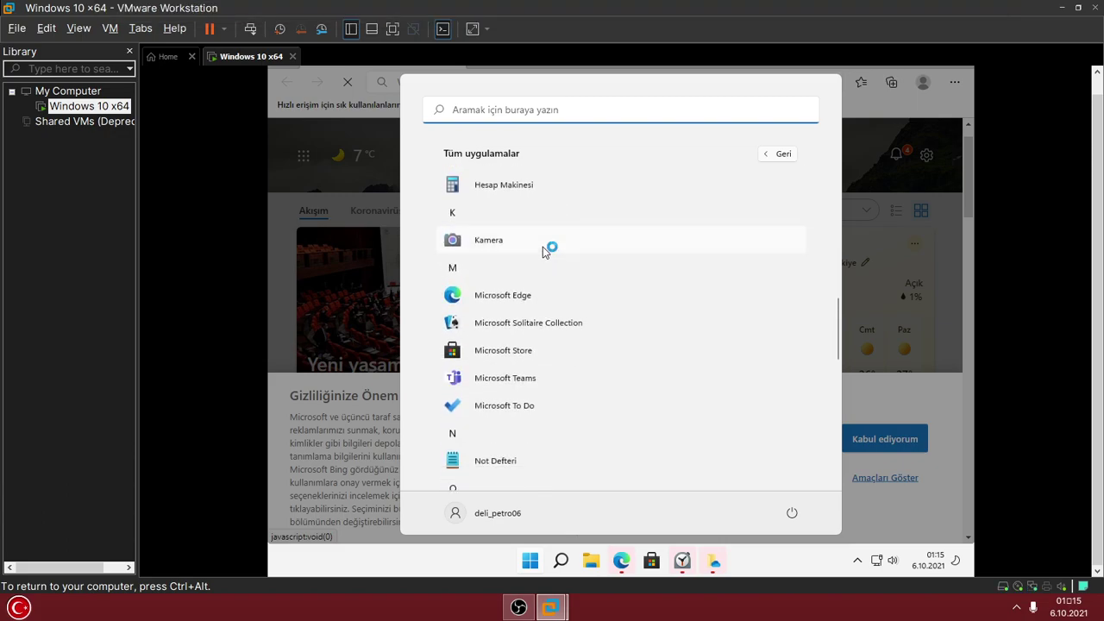
scroll(543, 247, down, 2)
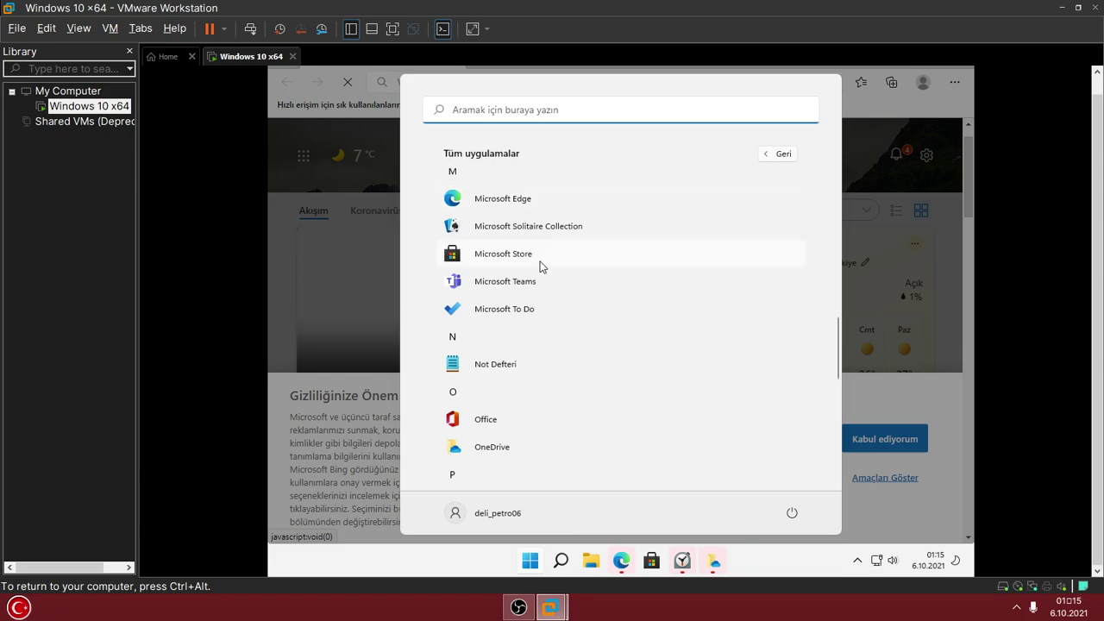
click(501, 312)
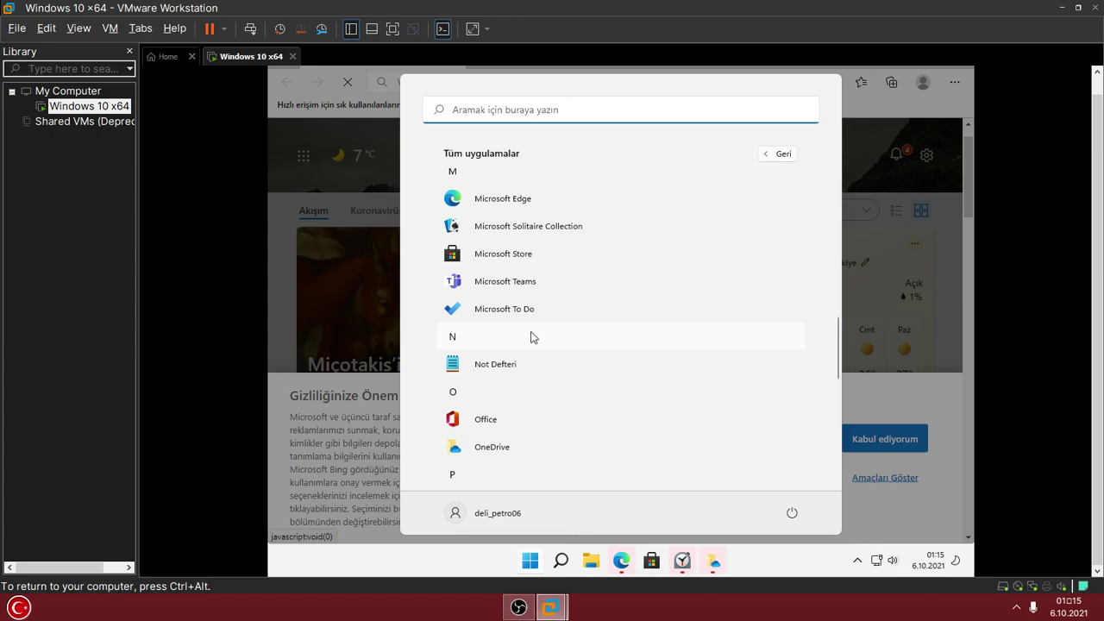
scroll(524, 333, down, 1)
right_click(530, 332)
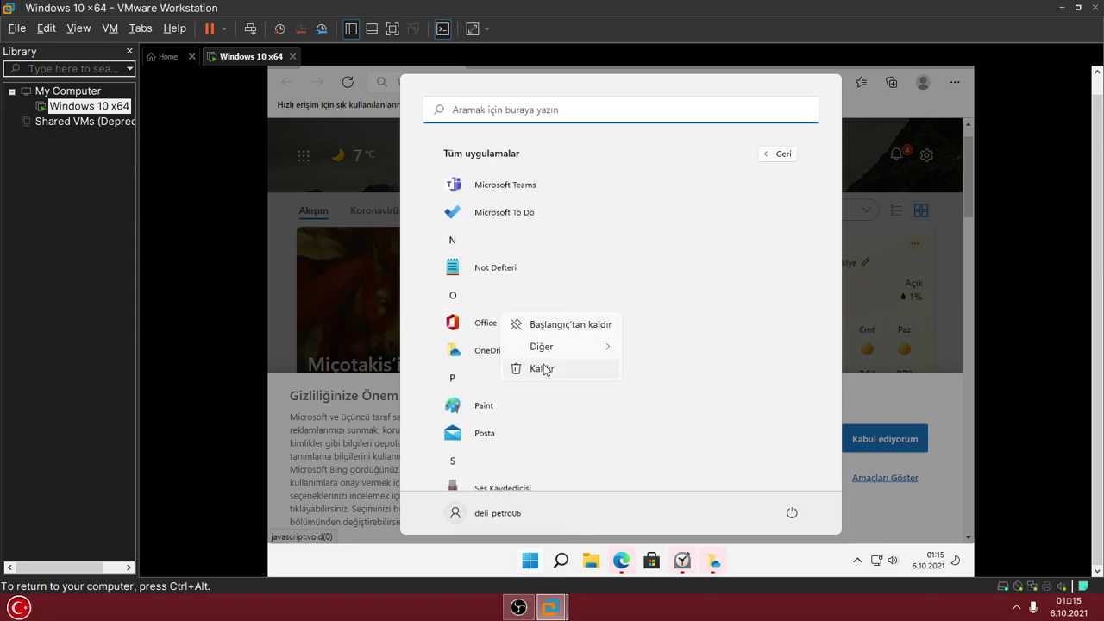
click(541, 368)
click(664, 169)
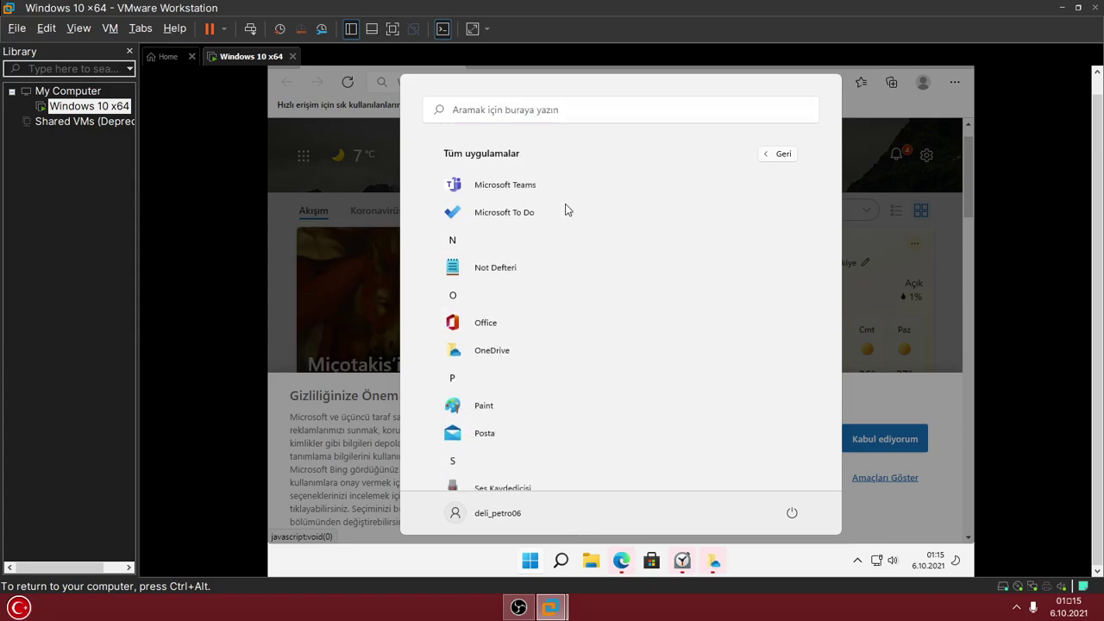
Uninstall the Xbox app near the end of the full app list and confirm its removal
scroll(559, 239, down, 3)
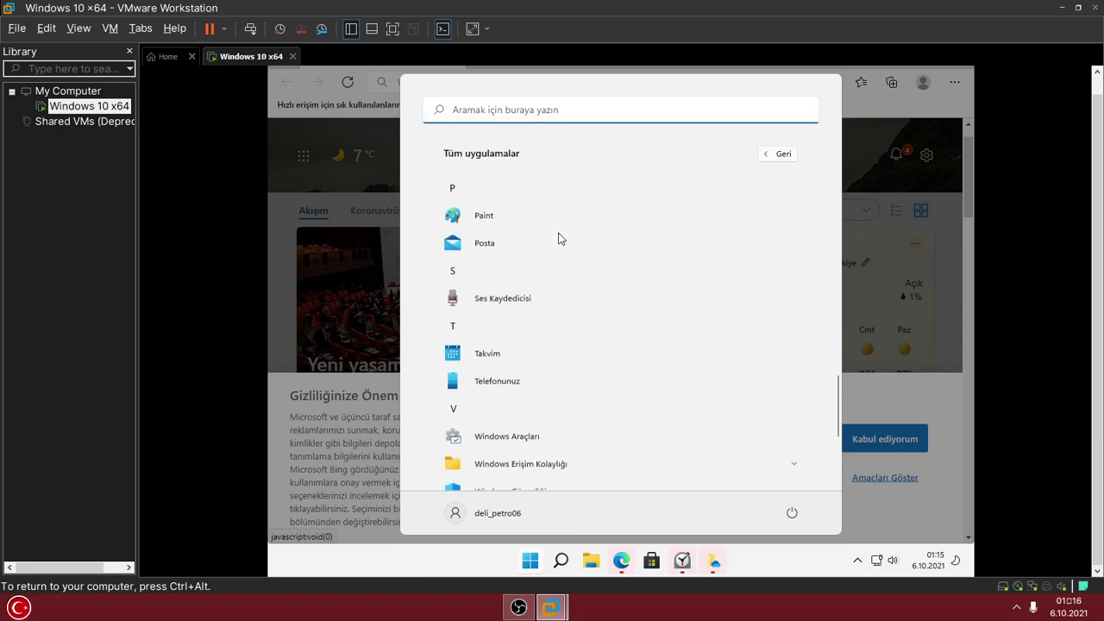
scroll(558, 235, down, 2)
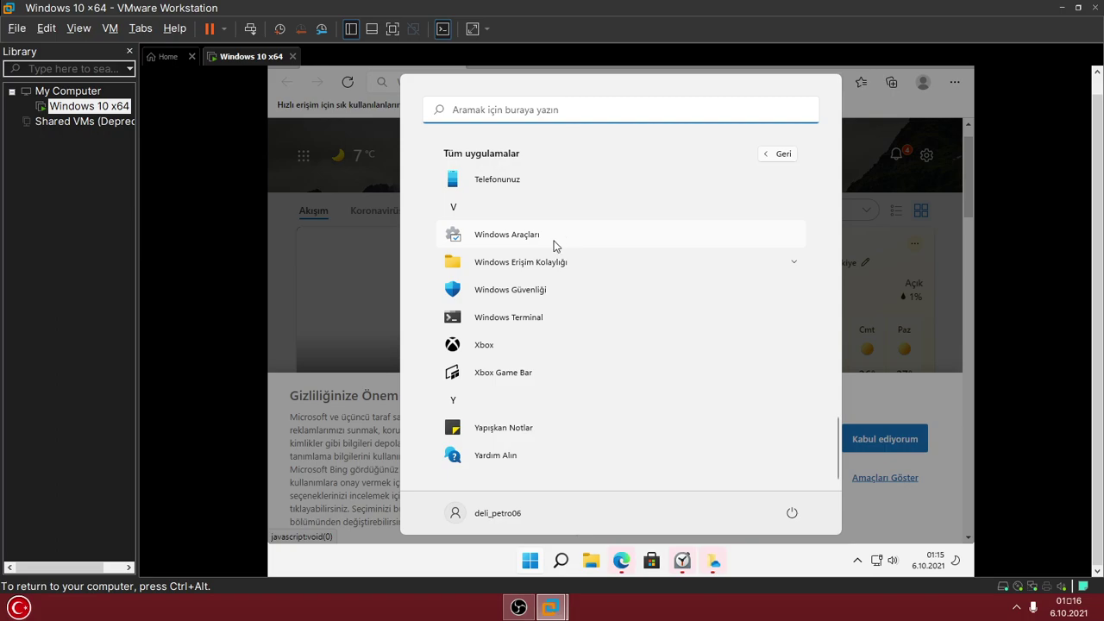
right_click(497, 348)
click(521, 402)
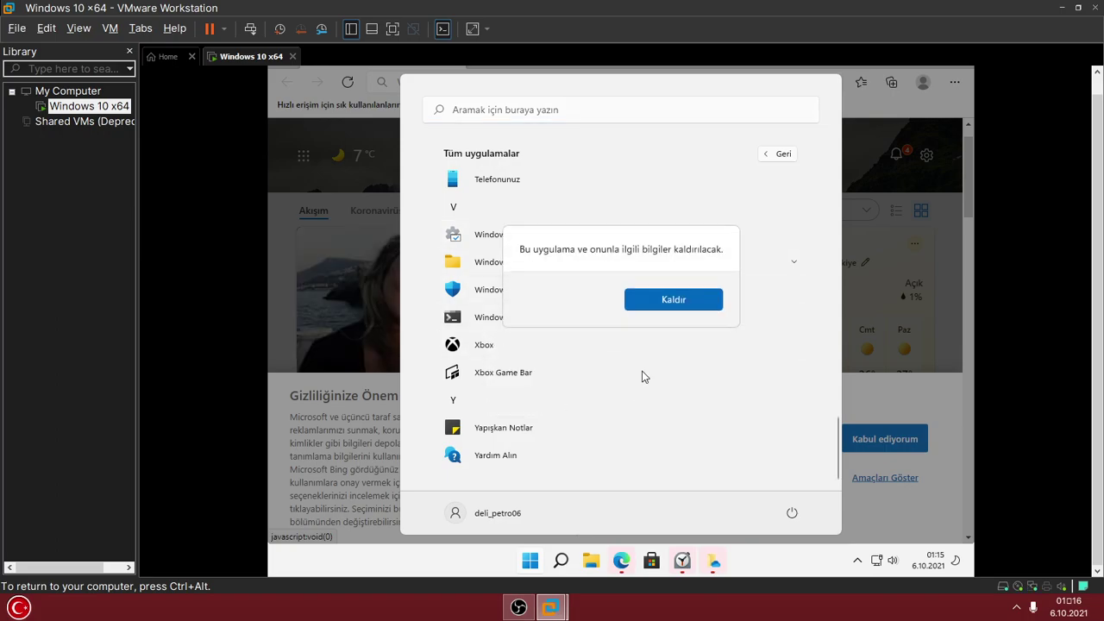
click(685, 306)
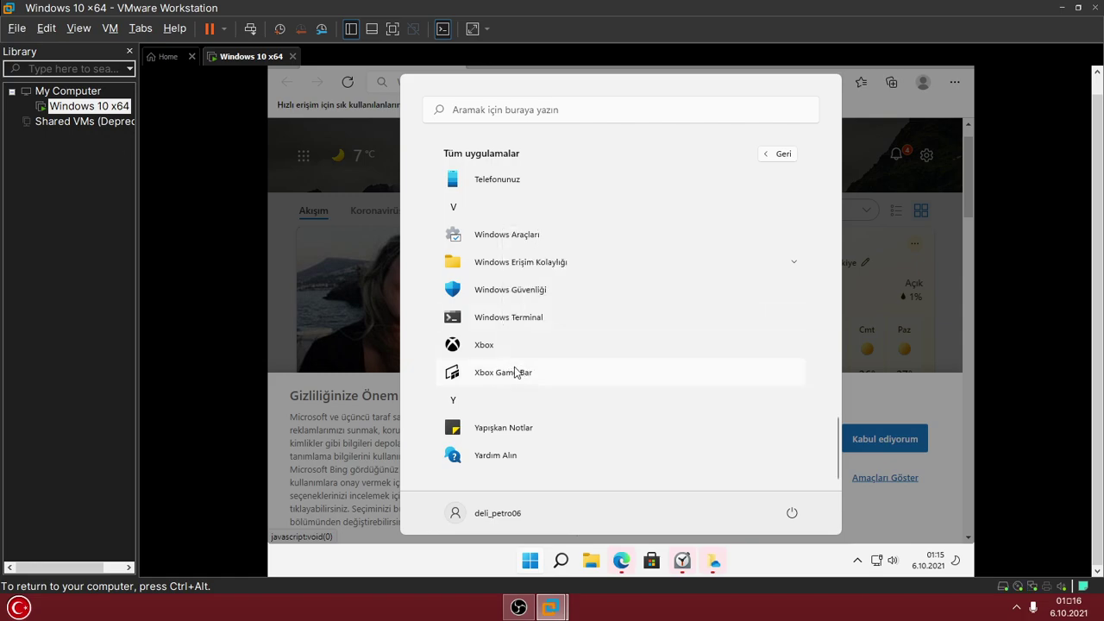
Check the options offered for Xbox Game Bar, including those under Diğer
right_click(518, 372)
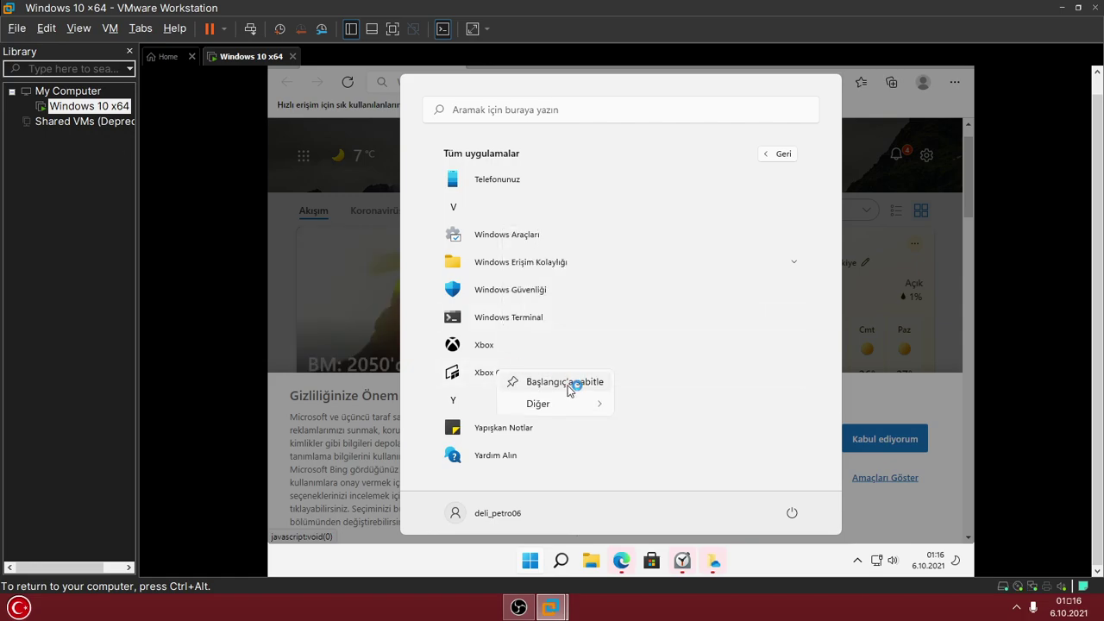
mouse_move(595, 402)
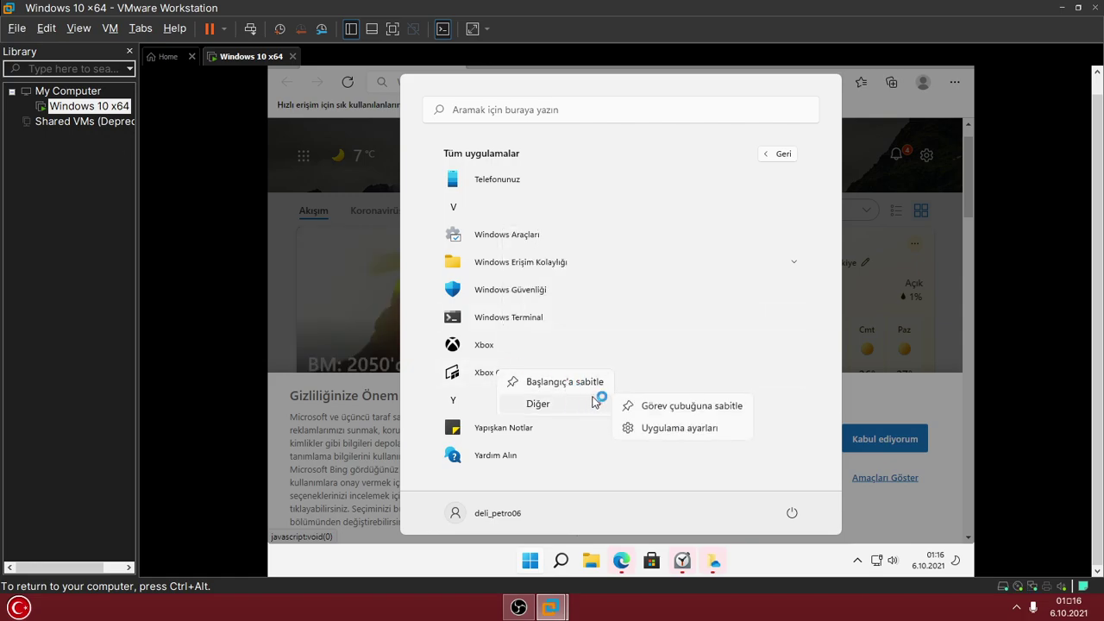
click(517, 382)
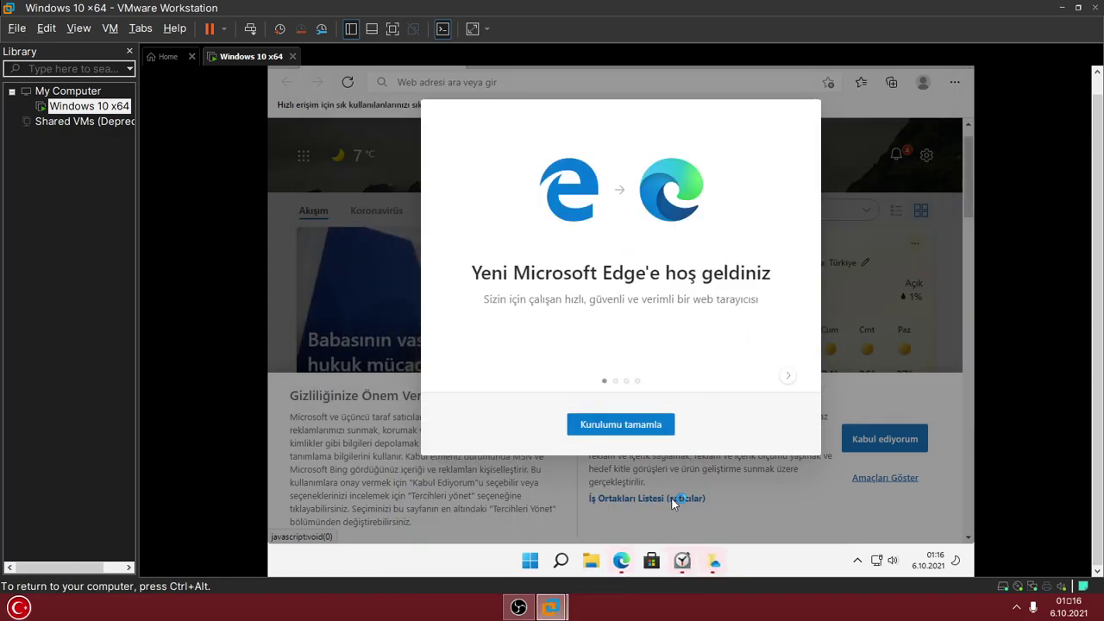
Open Görev Yöneticisi and examine the virtual machine's memory usage in the performance view
right_click(774, 561)
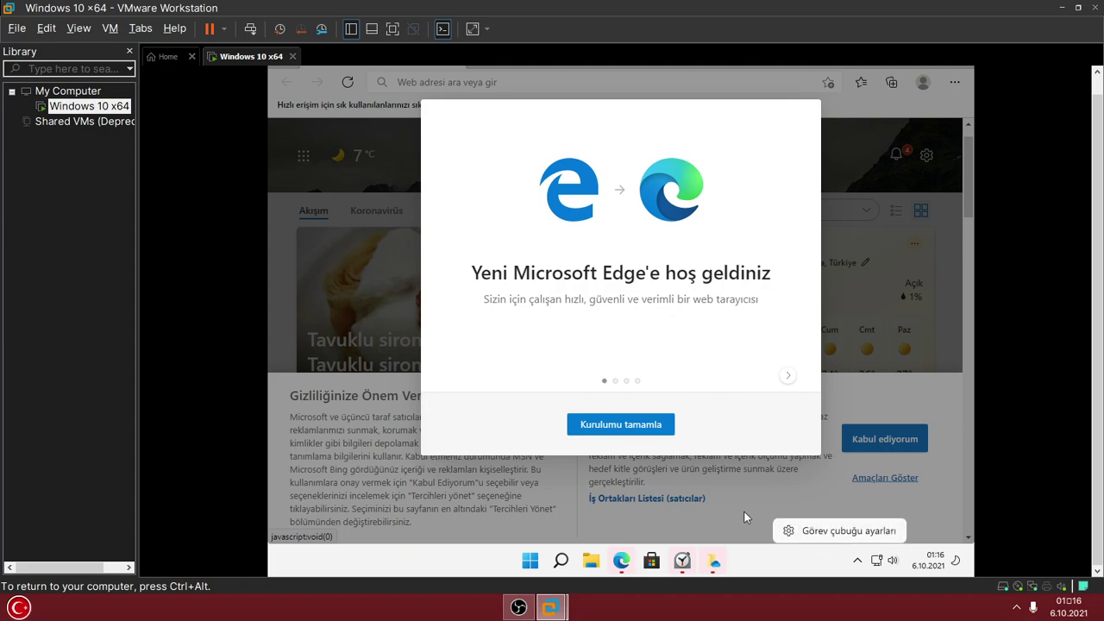
right_click(530, 561)
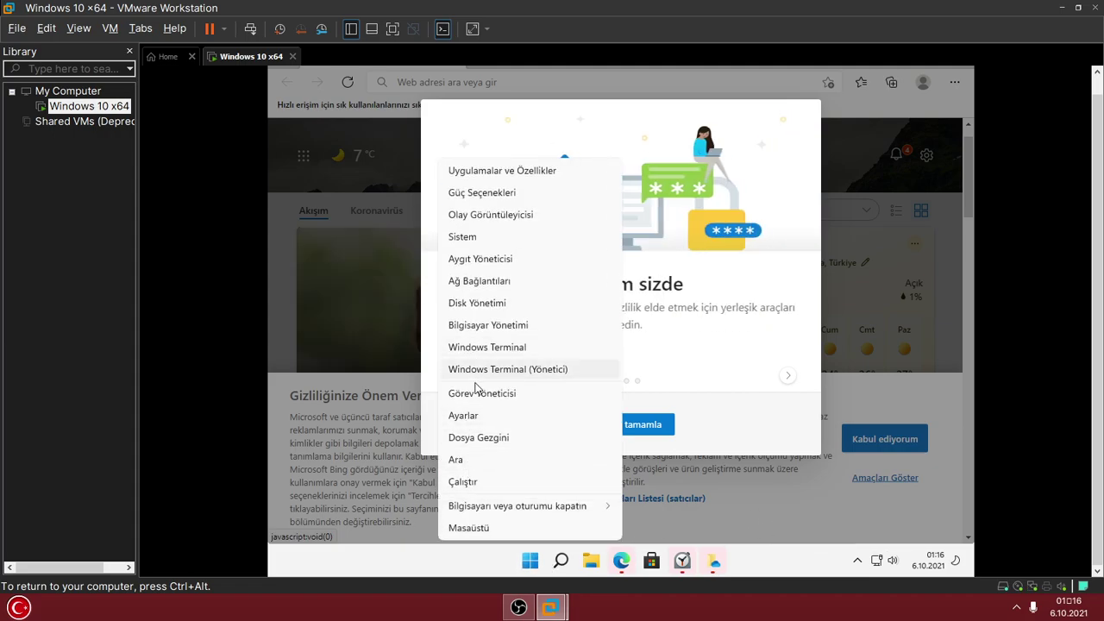
click(538, 394)
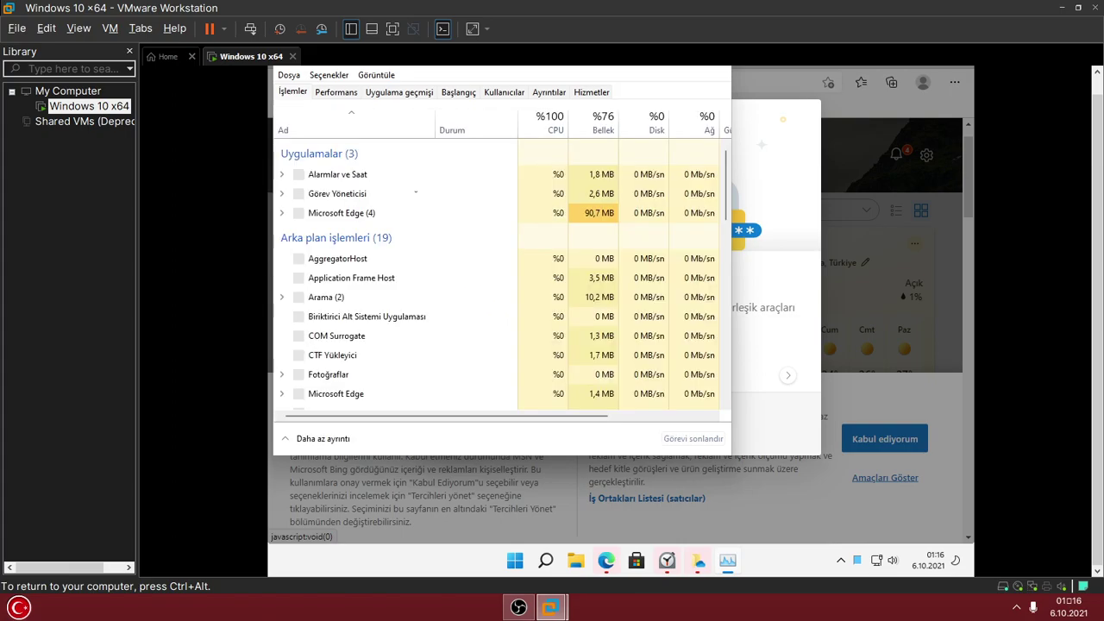
click(337, 90)
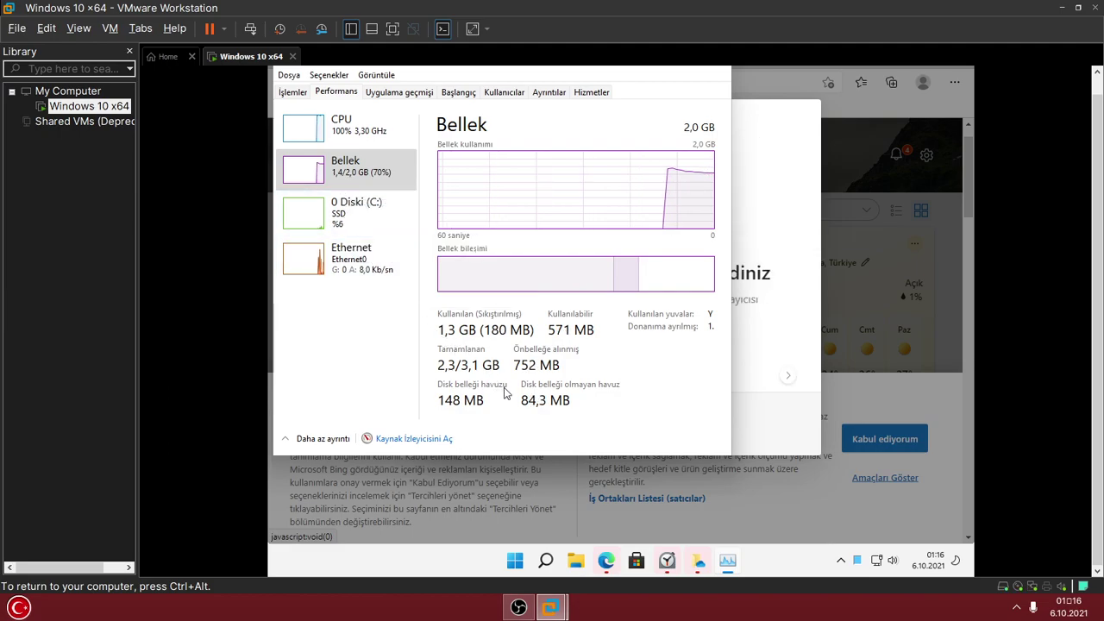
Finish the Microsoft Edge welcome setup with the Bilgilendirici new tab layout, dismiss the sync sign-in offer, and close the browser
mouse_move(695, 568)
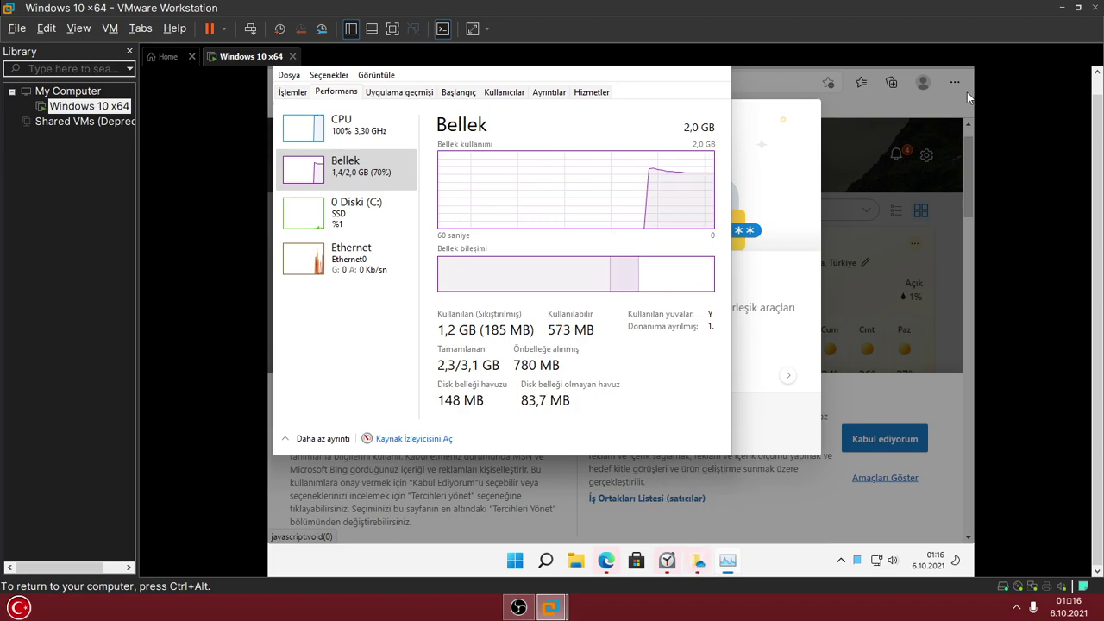
click(888, 361)
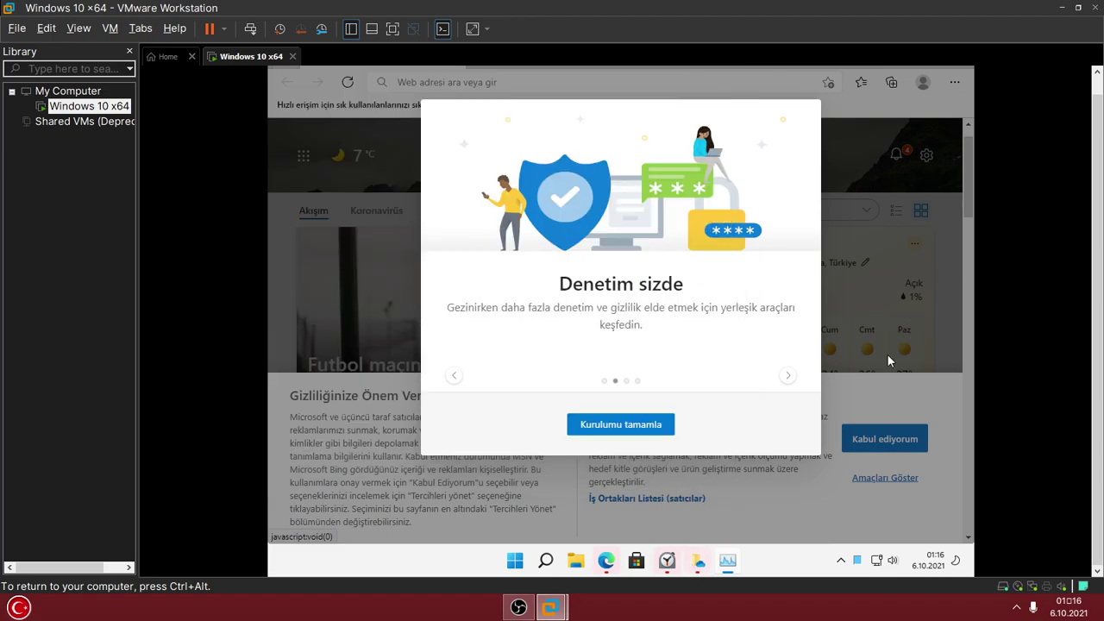
click(651, 424)
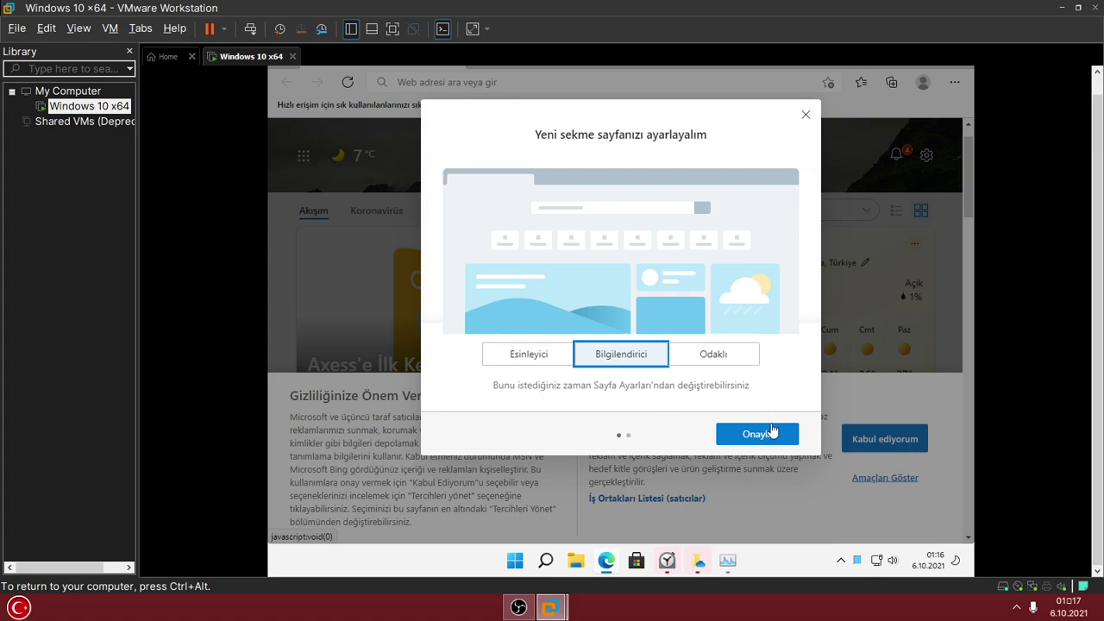
click(773, 431)
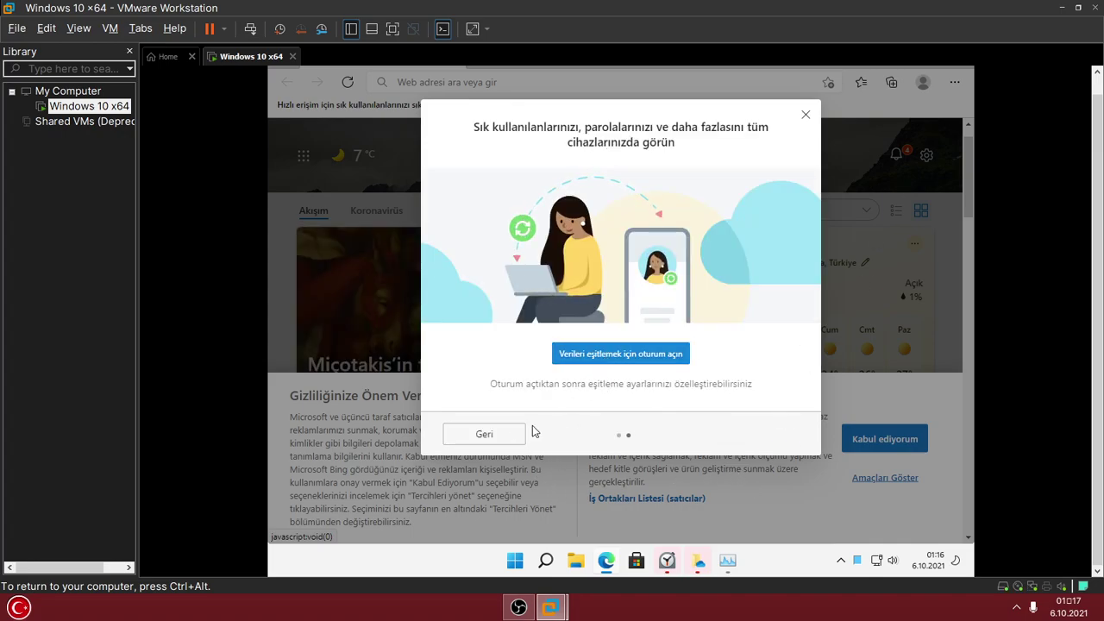
click(807, 114)
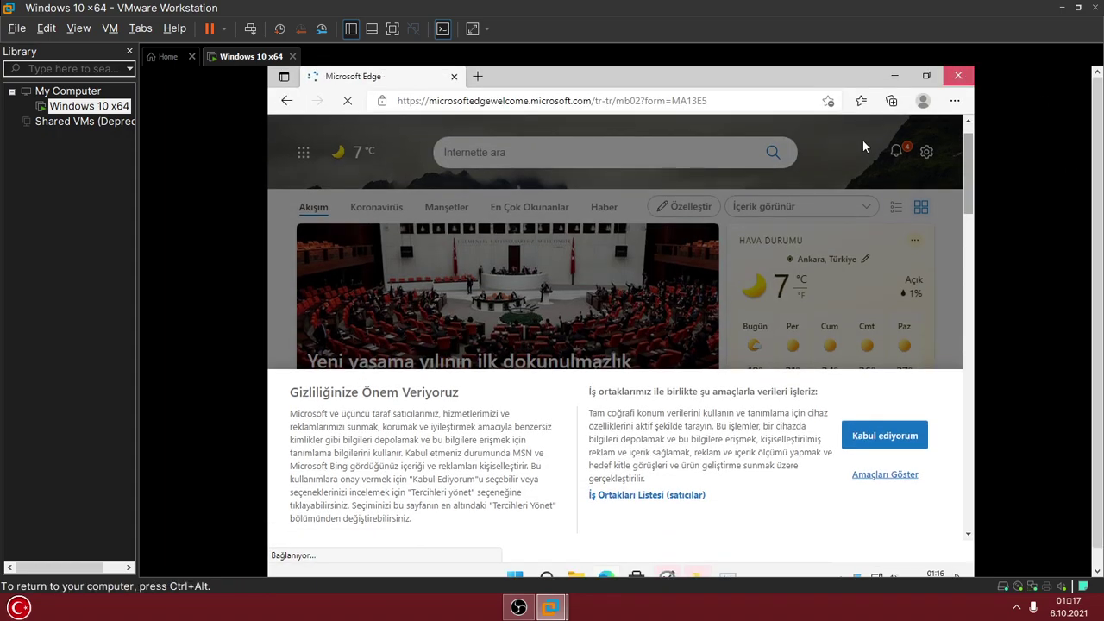
click(958, 76)
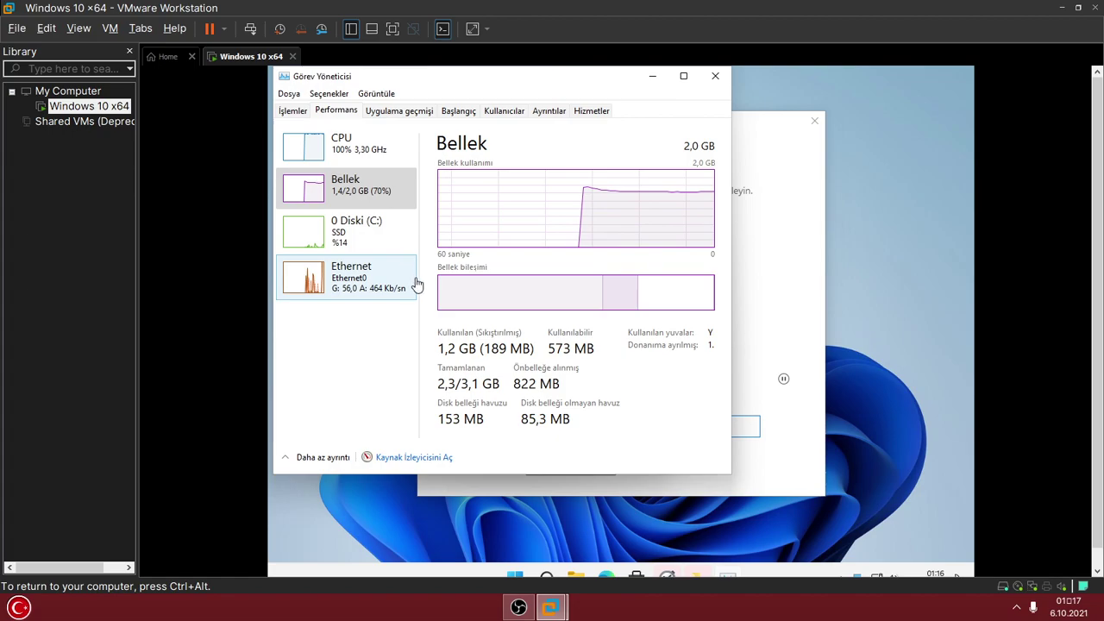
Bring the Microsoft OneDrive setup window to the front and close it without signing in
click(365, 192)
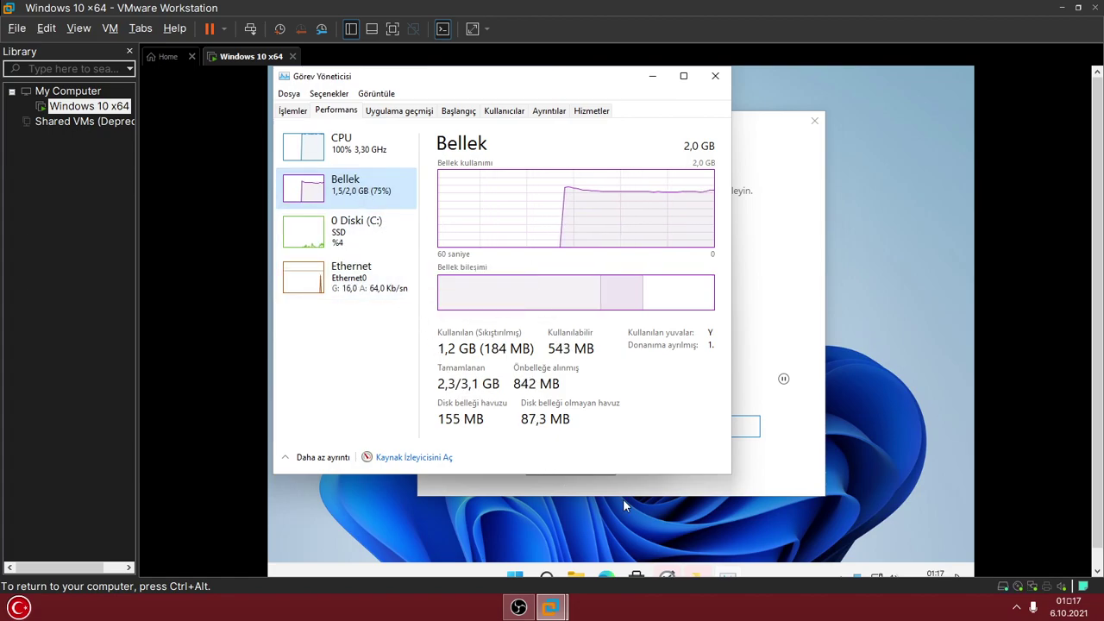
click(668, 575)
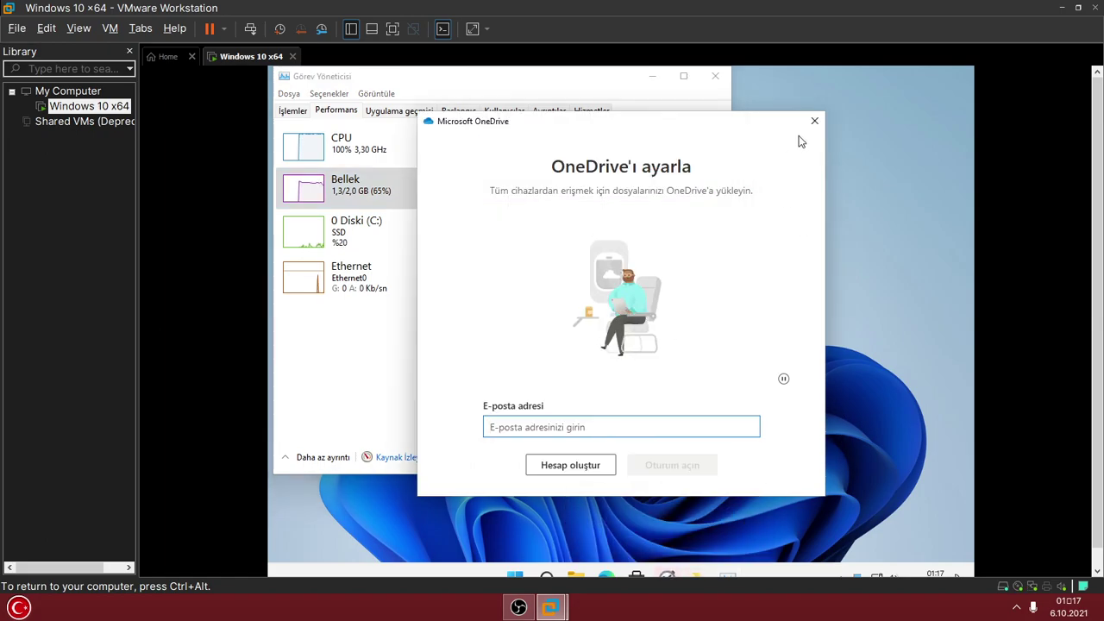
click(814, 120)
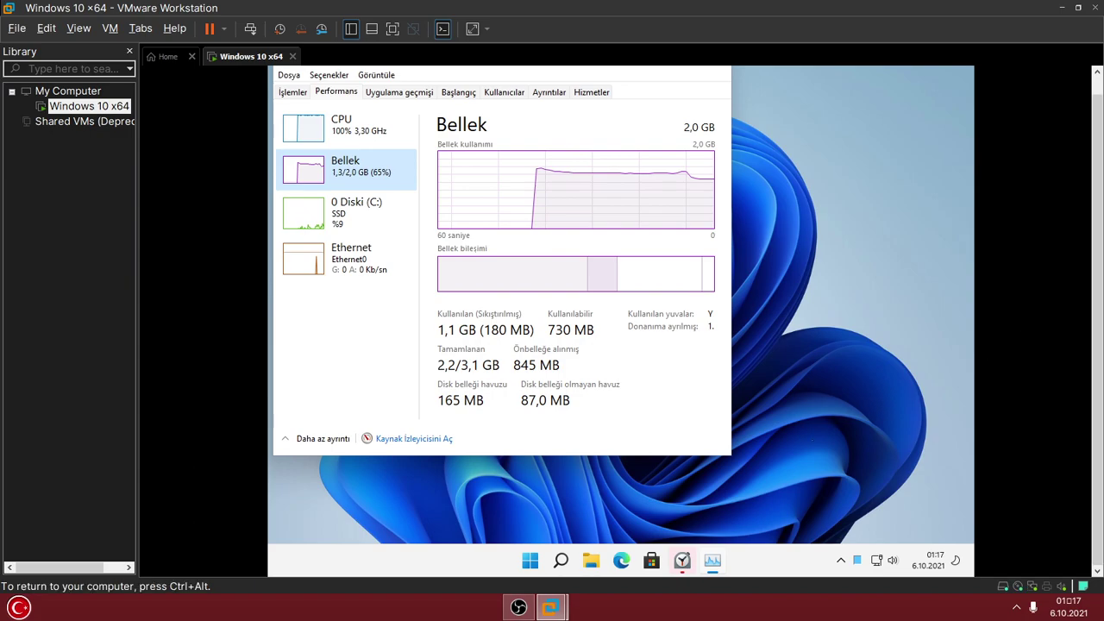
Close all open windows of the Alarmlar ve Saat app
click(716, 559)
right_click(713, 561)
right_click(682, 561)
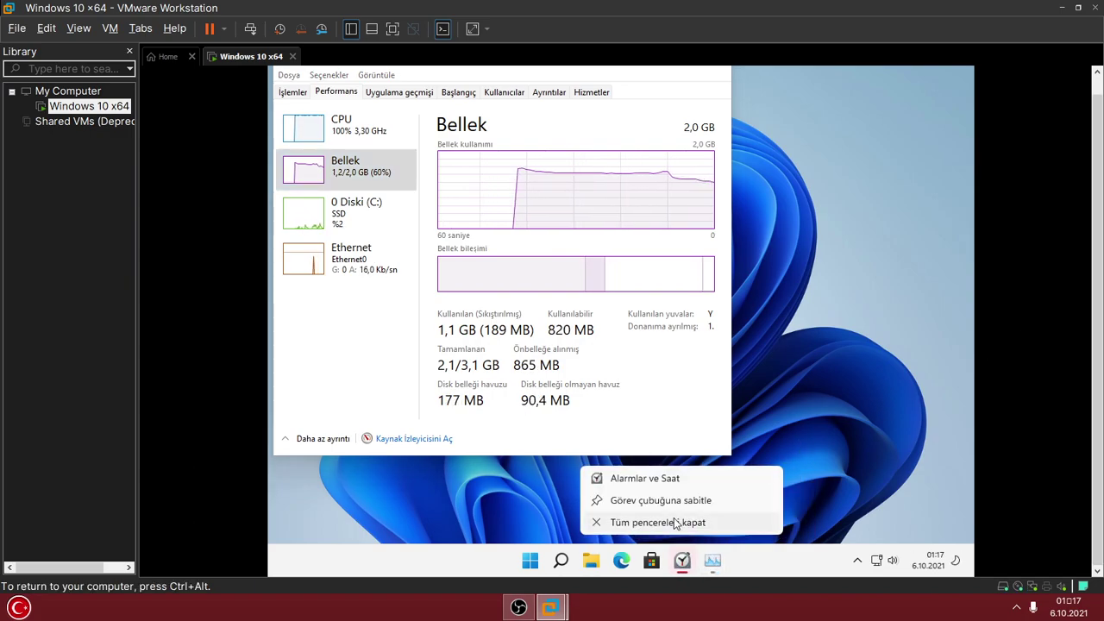
click(677, 522)
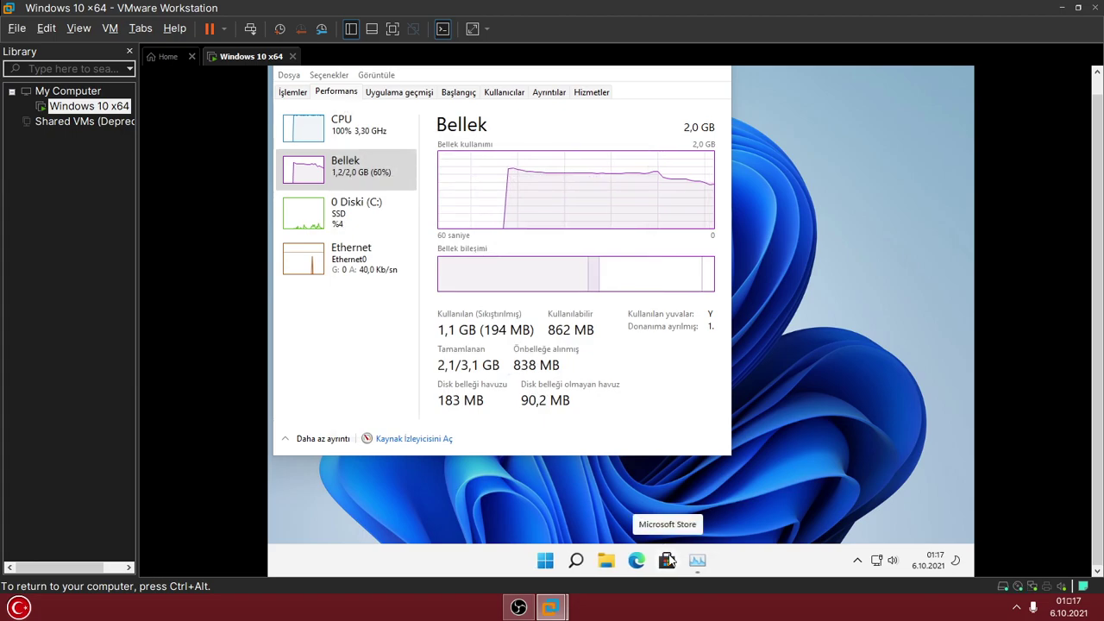
Unpin Microsoft Store and Microsoft Edge from the virtual machine's taskbar
right_click(669, 561)
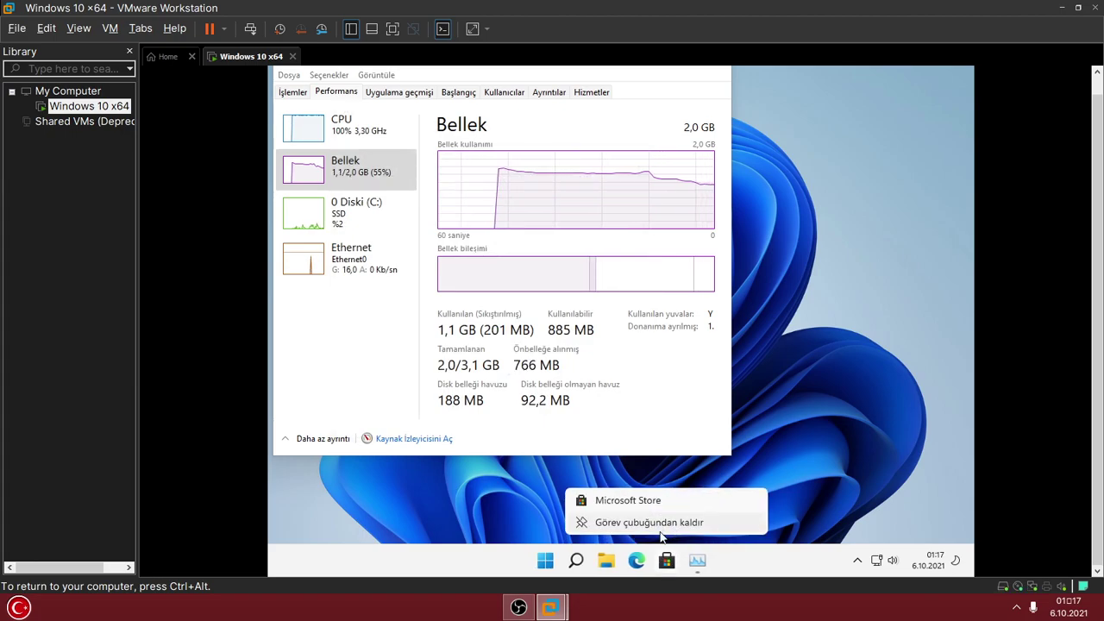
click(660, 526)
right_click(651, 560)
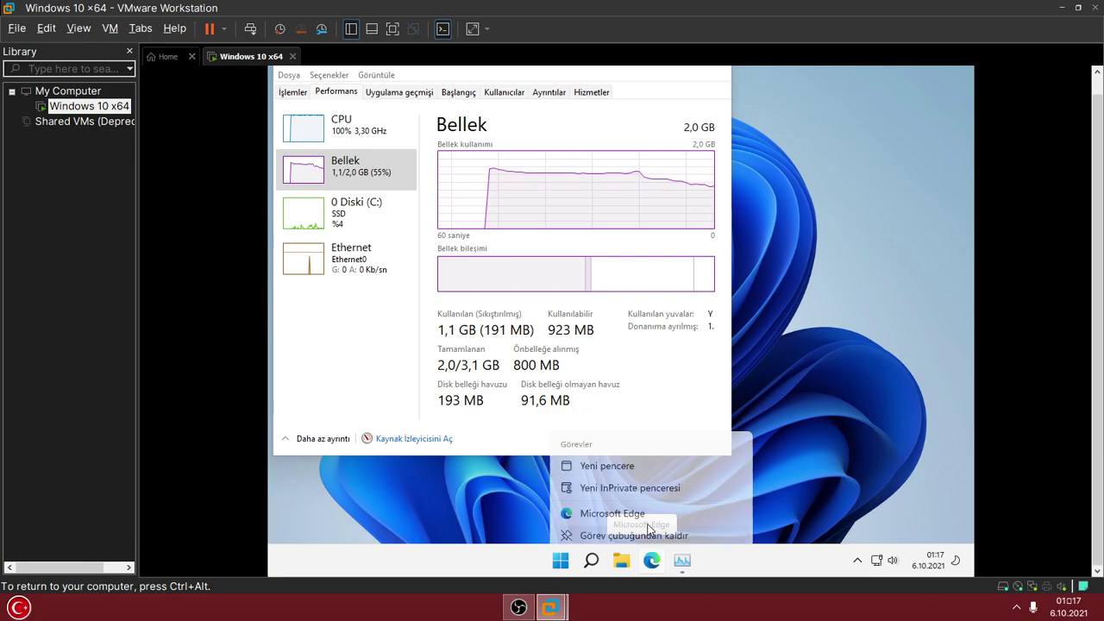
click(647, 533)
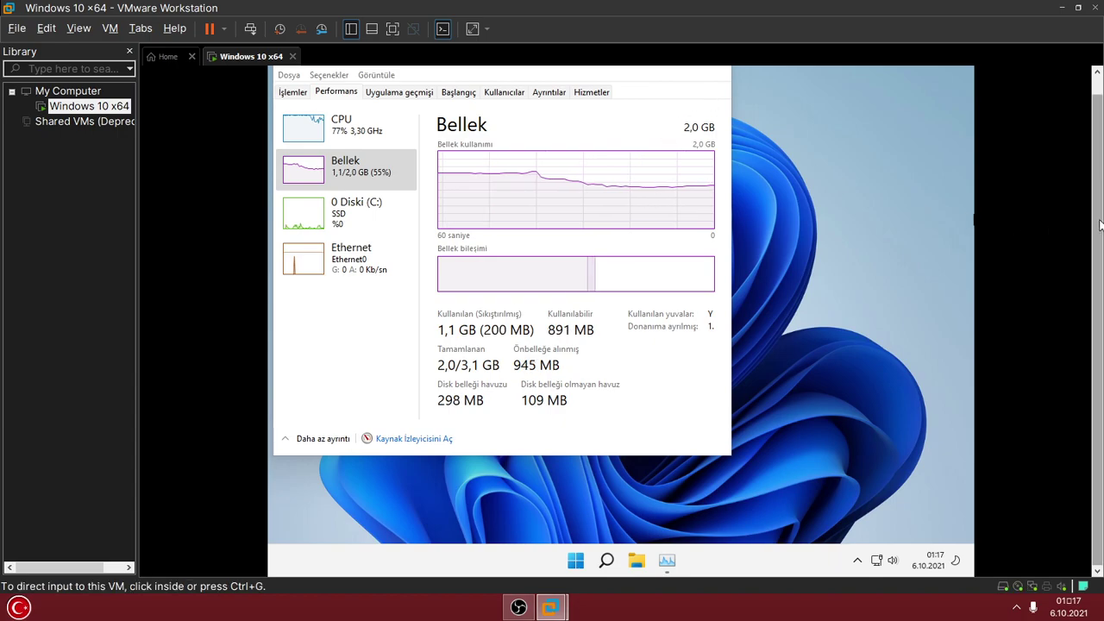
Refresh the virtual machine's desktop and close Görev Yöneticisi
scroll(1094, 259, up, 1)
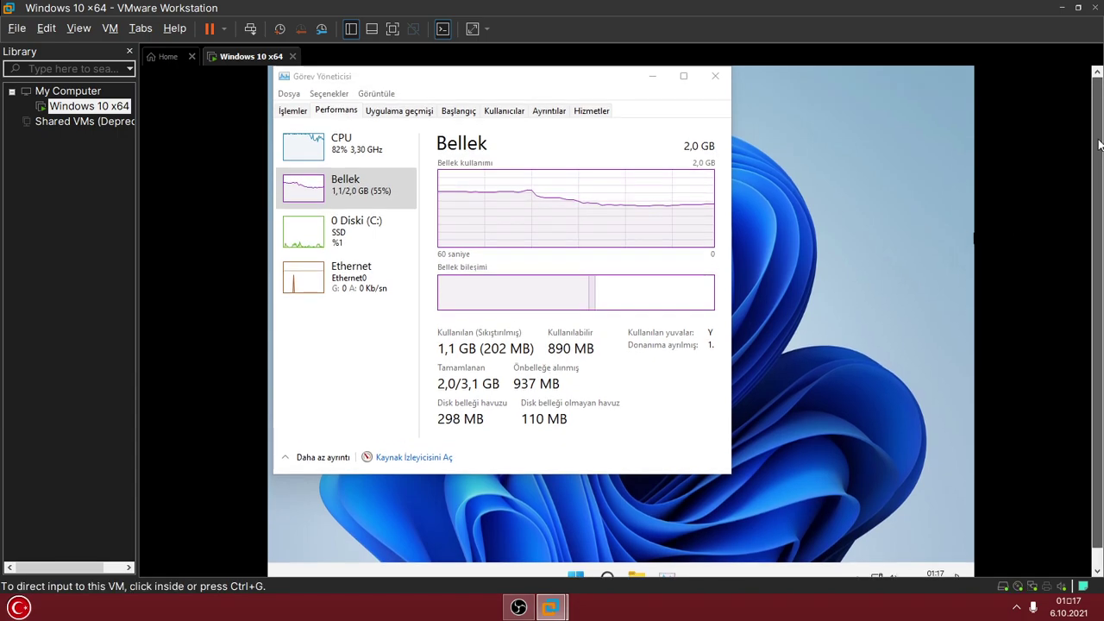
click(721, 79)
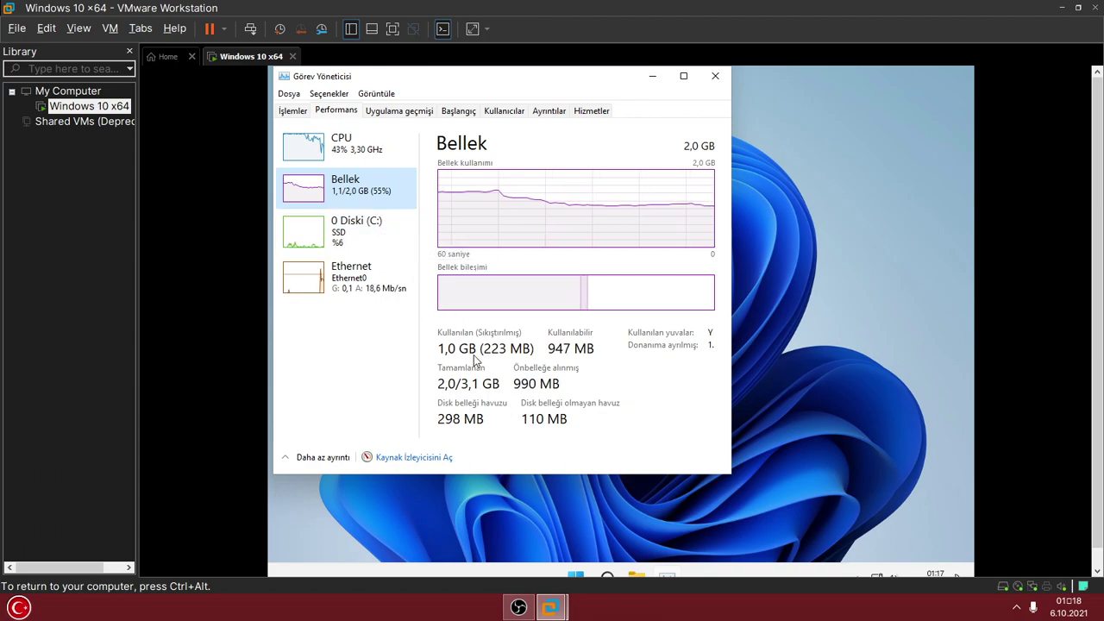
click(811, 249)
right_click(806, 226)
click(795, 195)
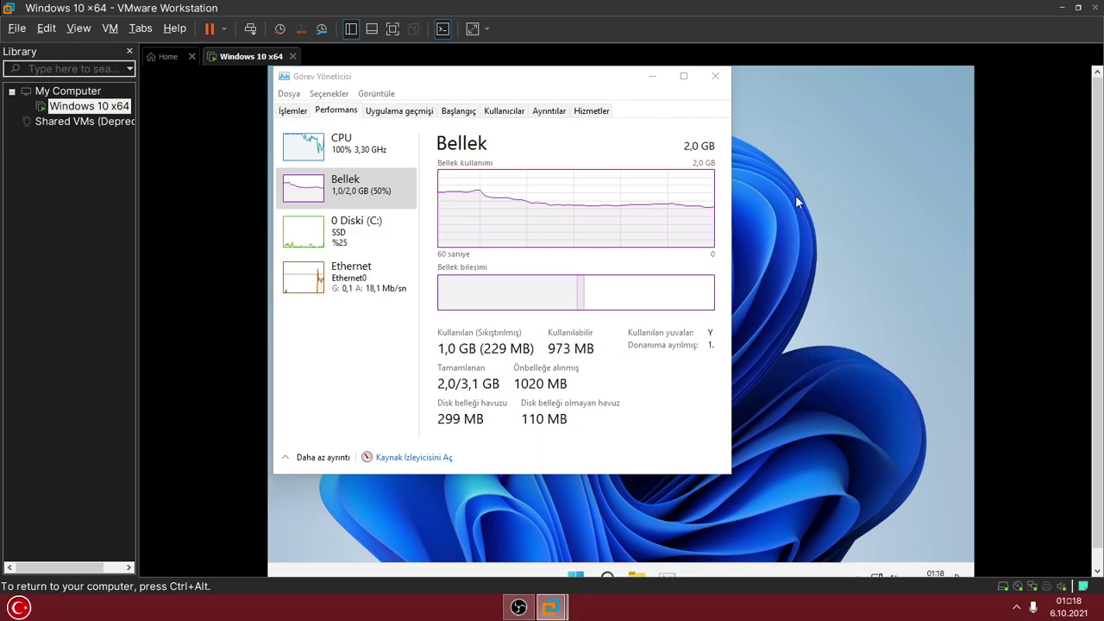
right_click(802, 215)
click(809, 230)
right_click(811, 230)
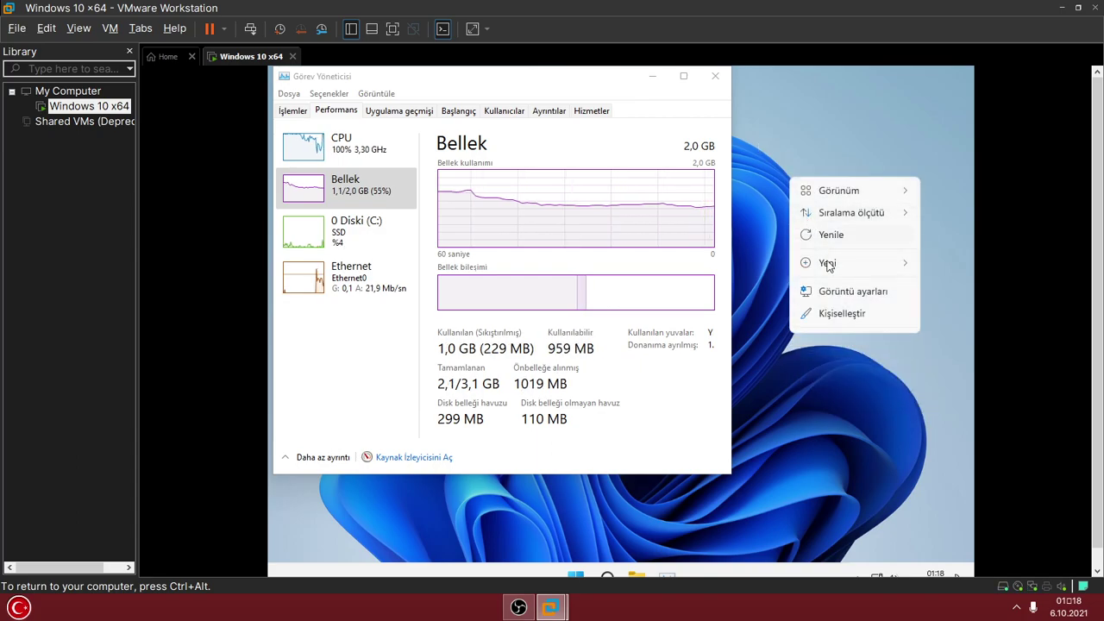
mouse_move(825, 264)
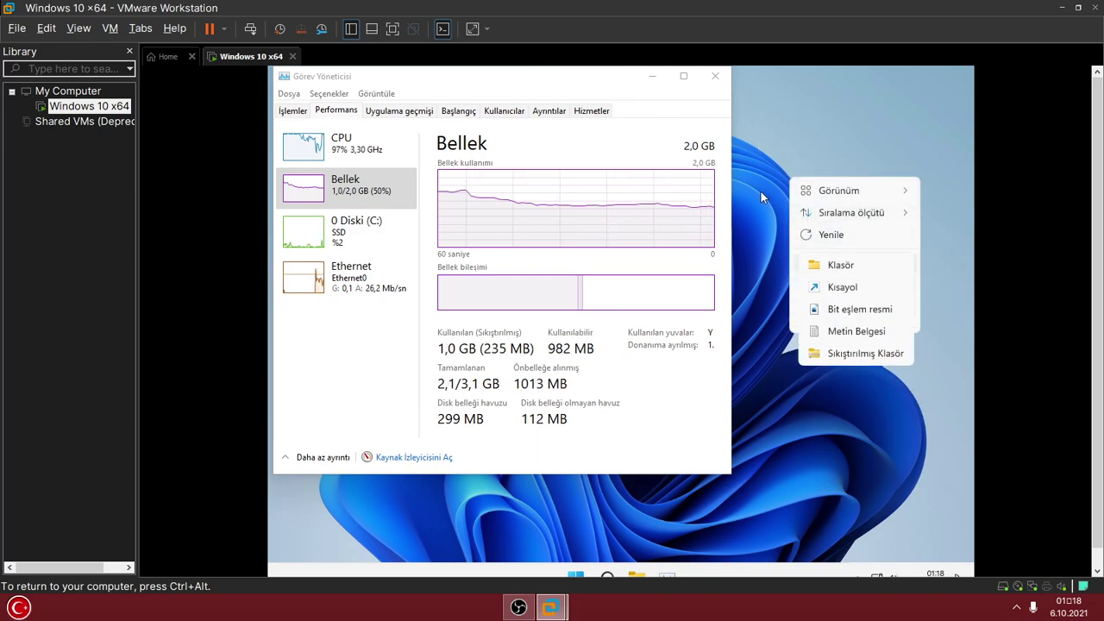
click(831, 234)
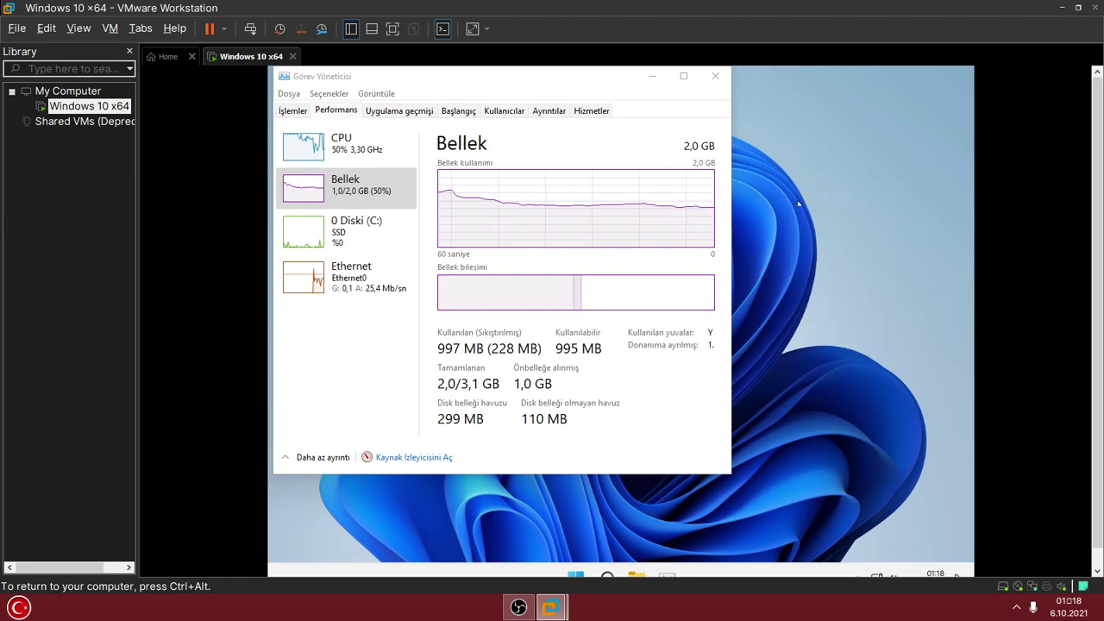
click(717, 79)
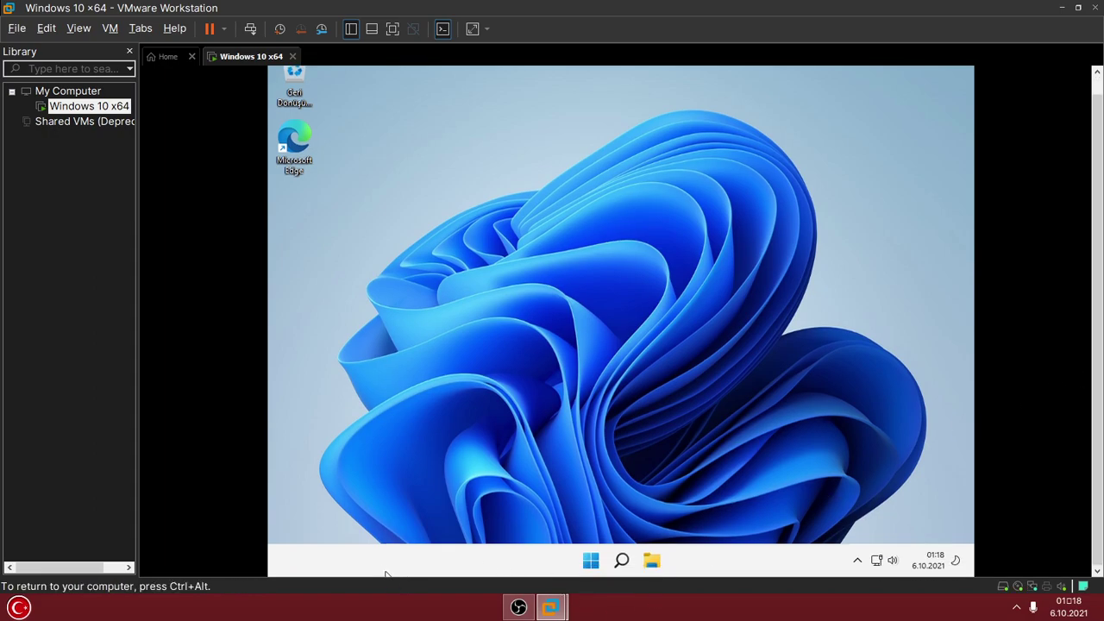
Check the account options and the power options offered in the Windows 11 Start menu
click(591, 560)
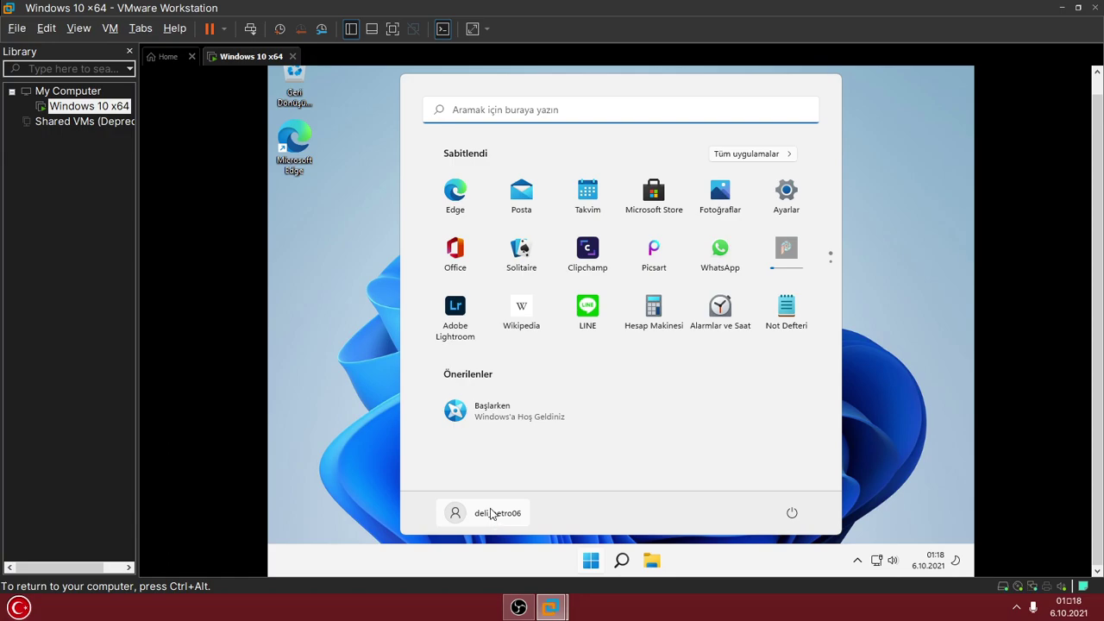
click(507, 500)
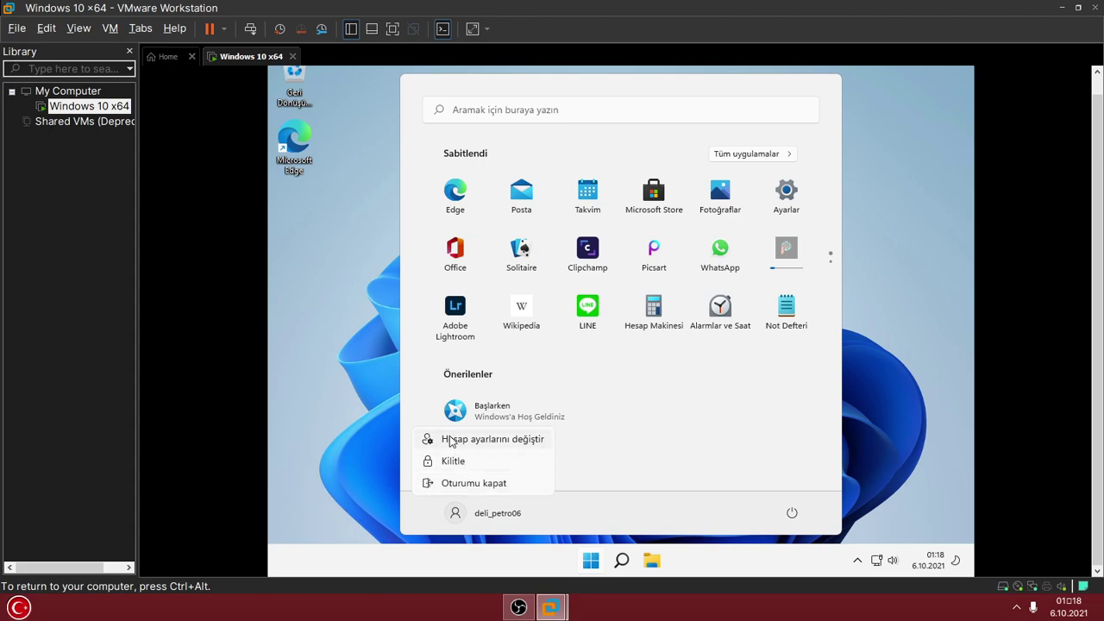
click(595, 463)
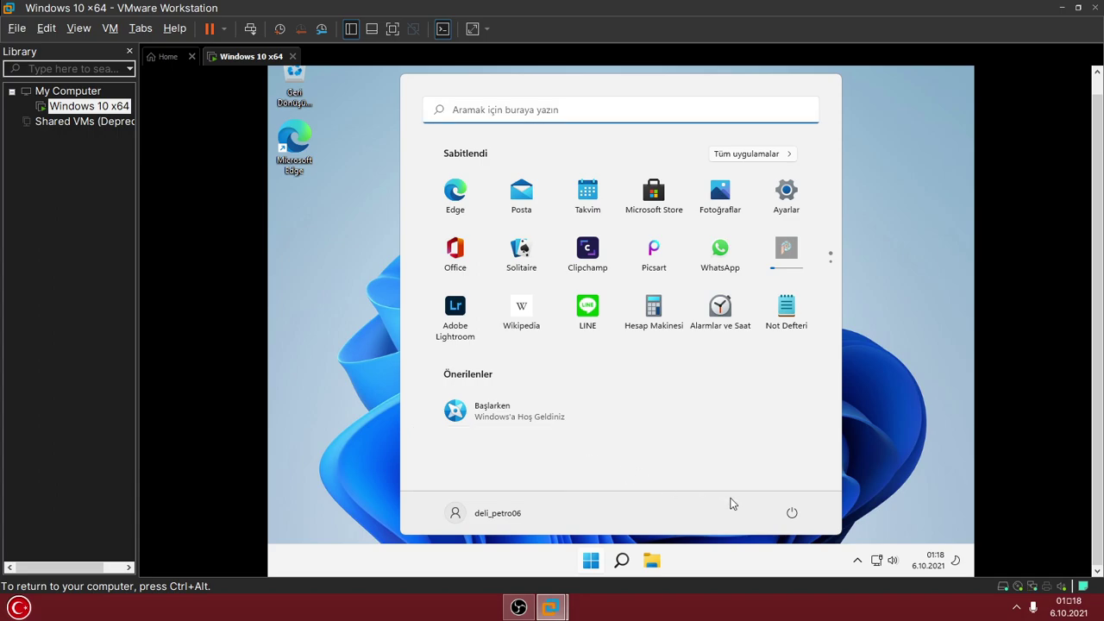
click(792, 512)
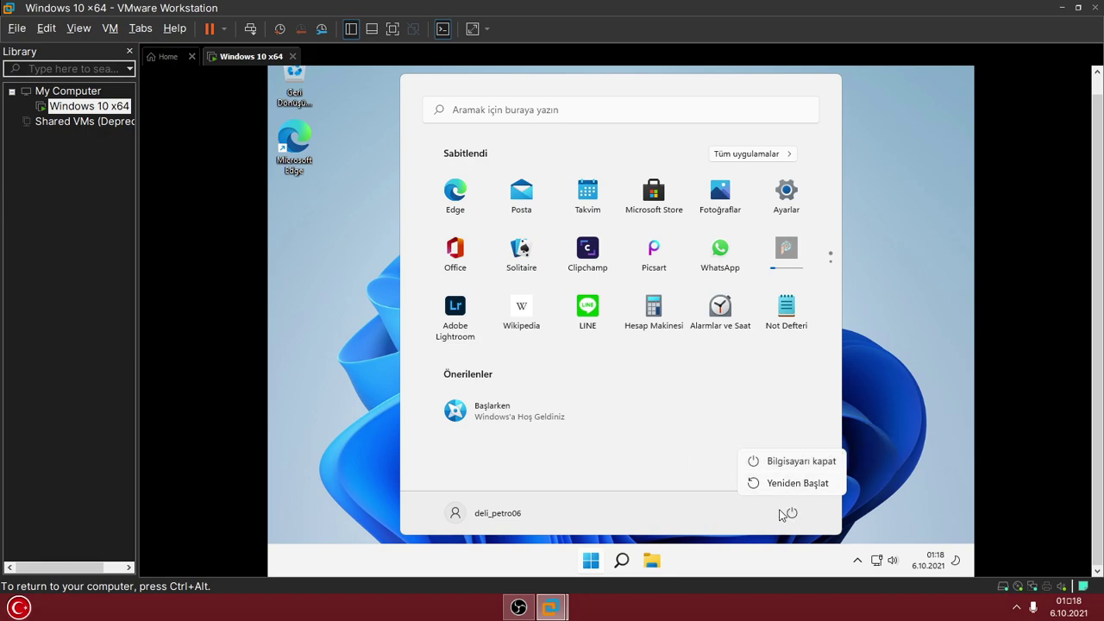
click(483, 516)
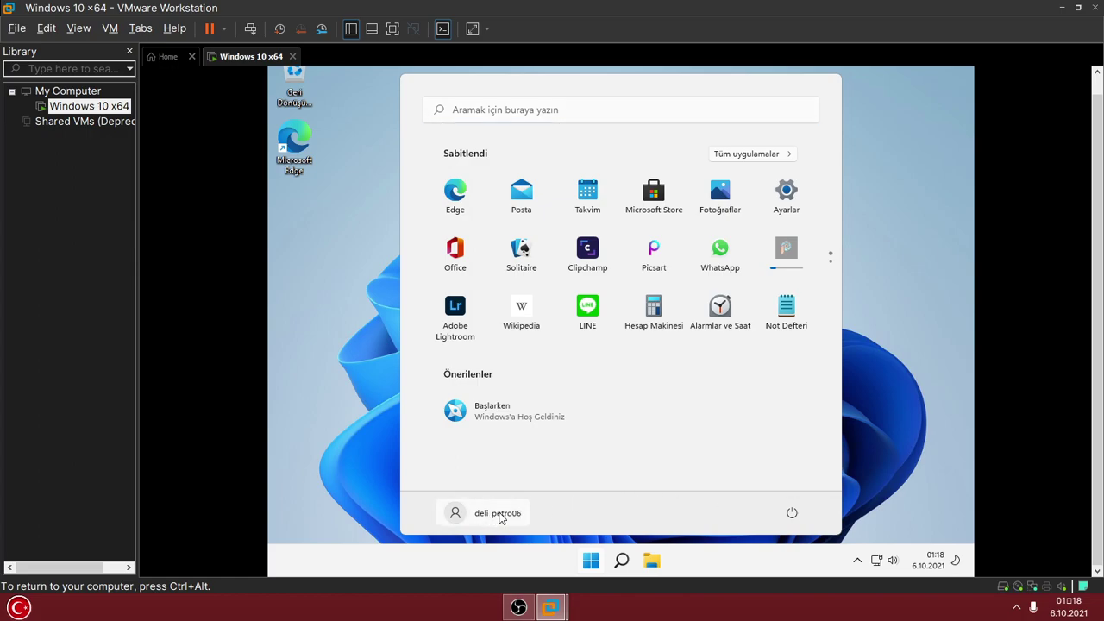
click(487, 516)
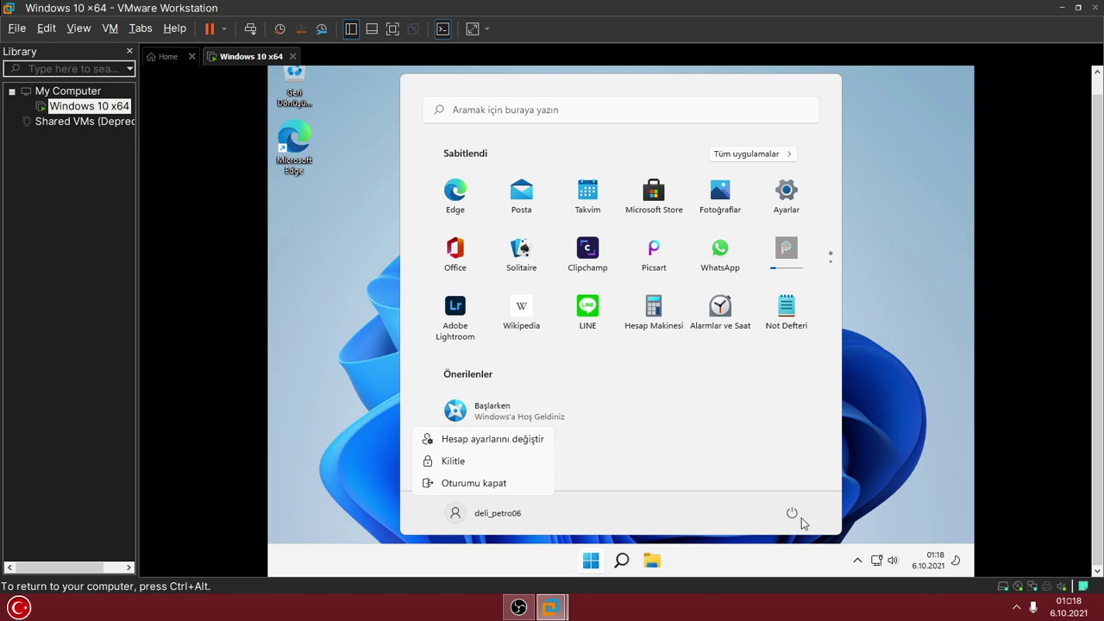
Shut down the Windows 11 virtual machine with Bilgisayarı kapat
click(787, 512)
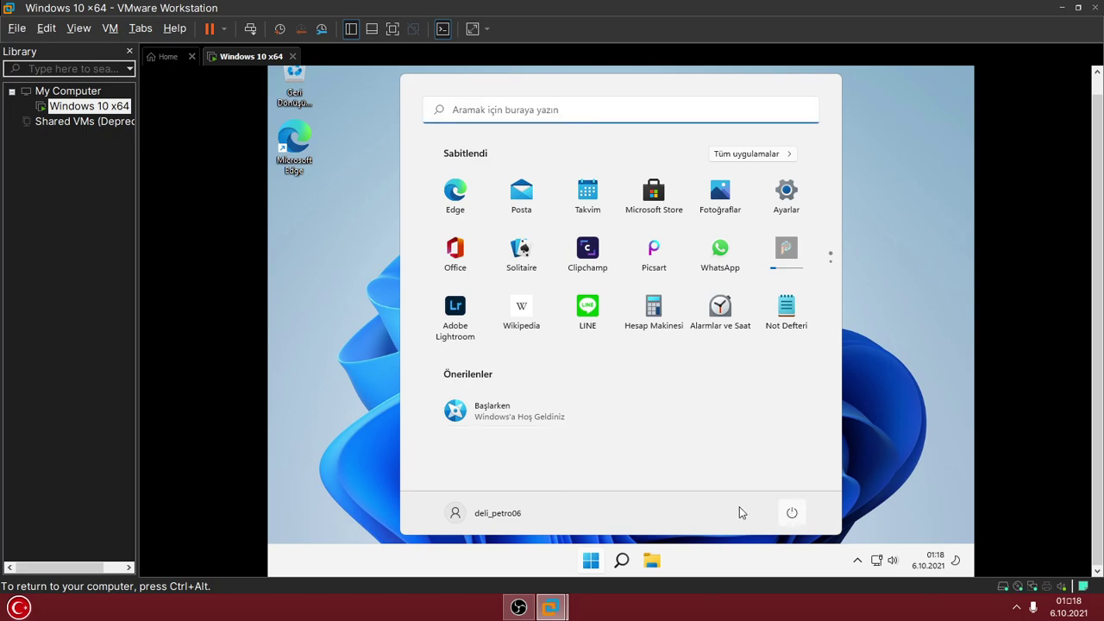
click(791, 512)
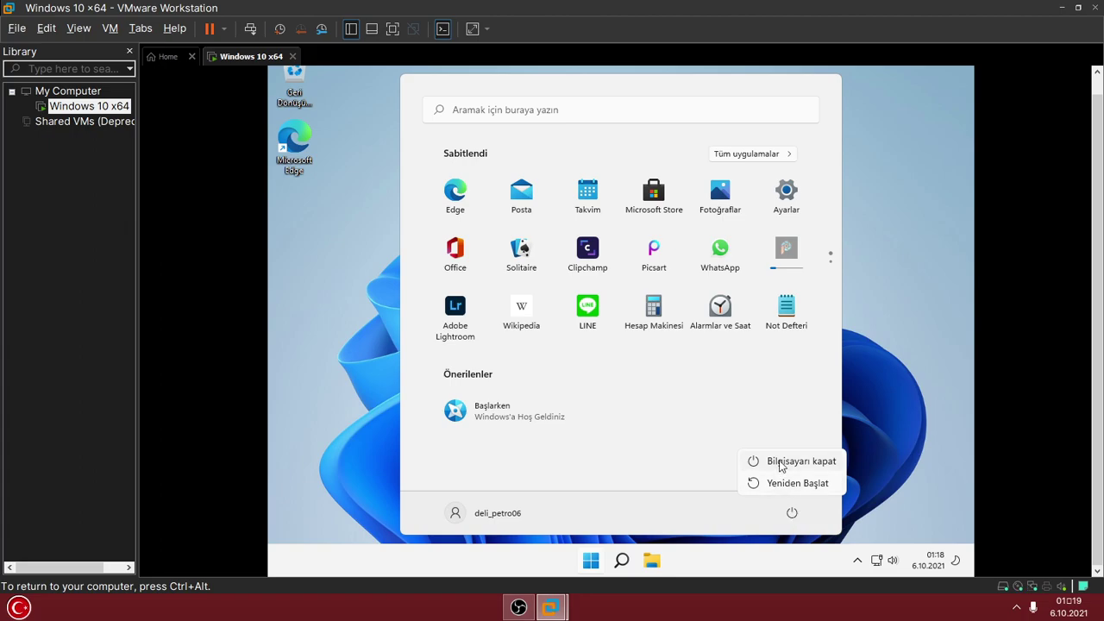
key(Escape)
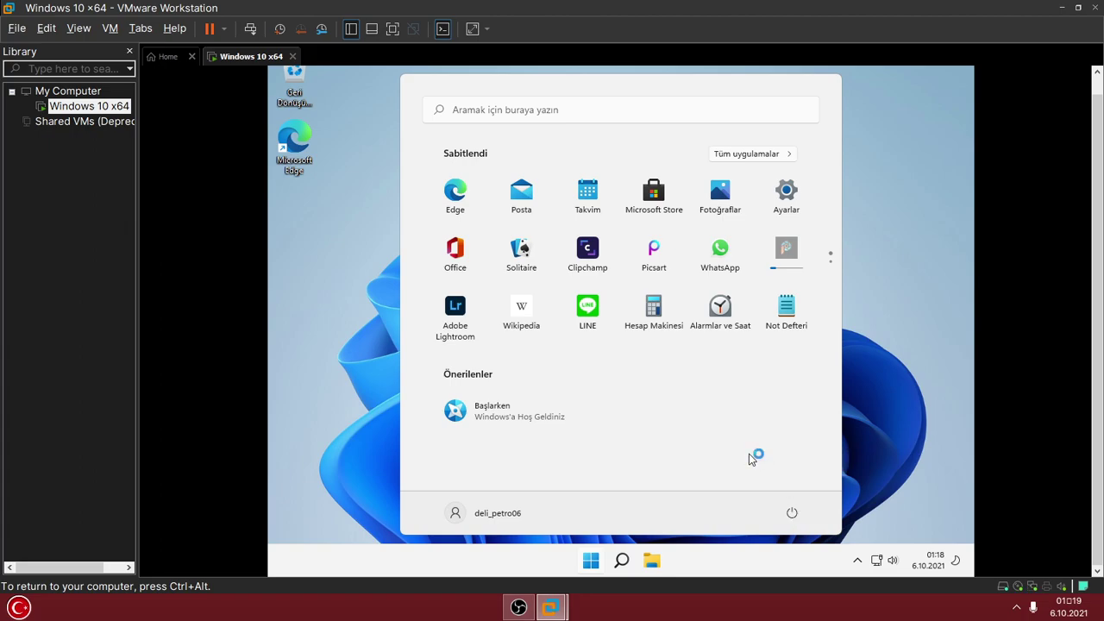
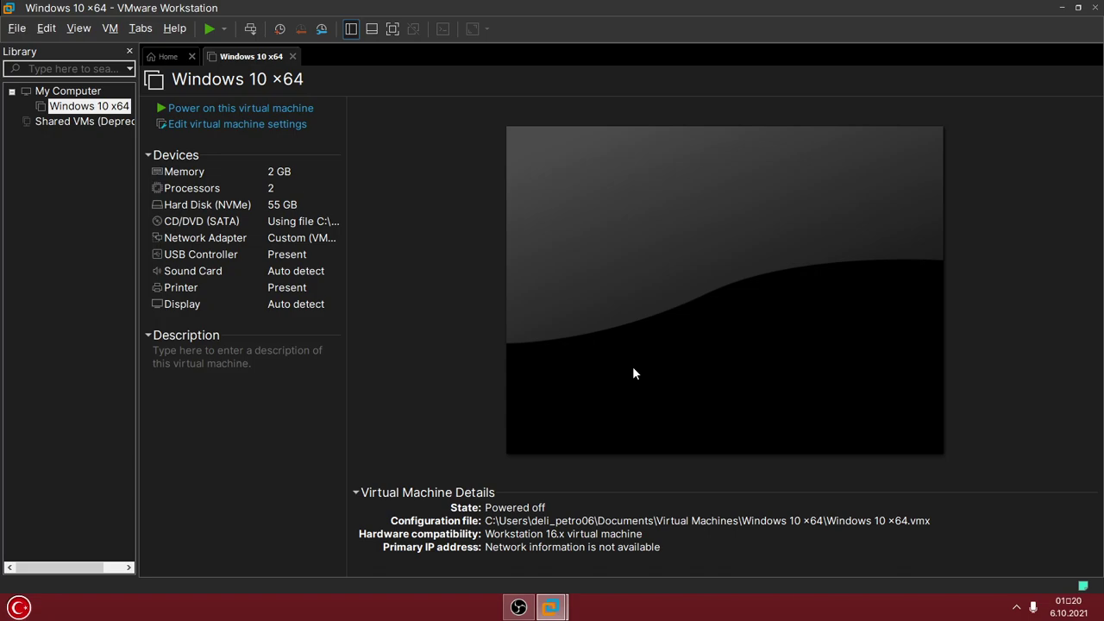
Minimize VMware Workstation, review the LabConfig registry lines in the Windows 11 ByPass text file on the host desktop, and close the file
click(1063, 9)
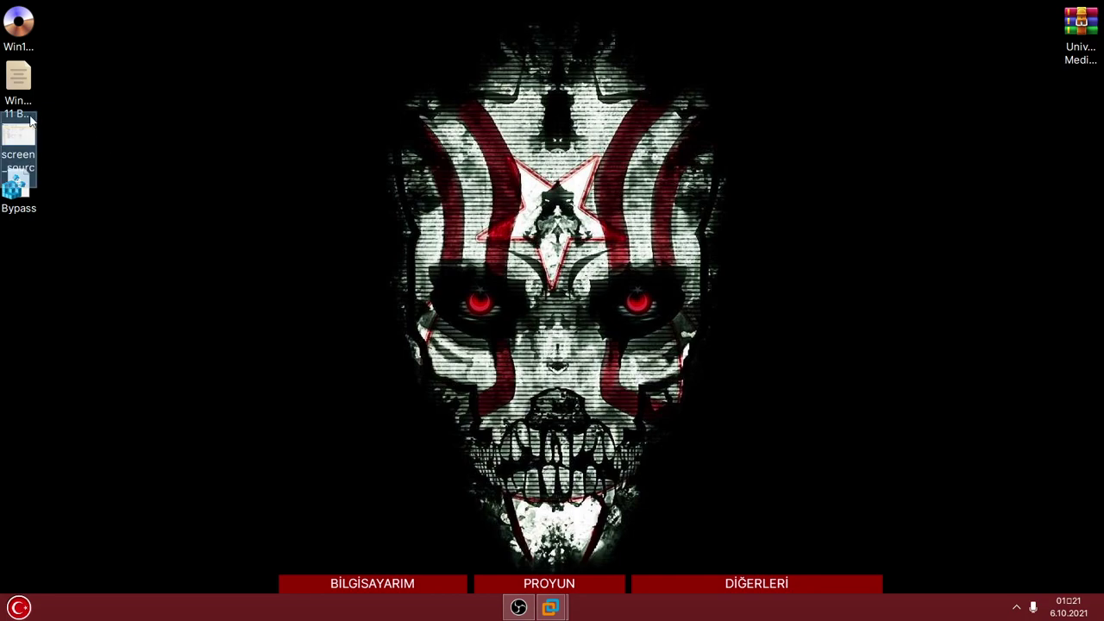
click(21, 87)
double_click(21, 87)
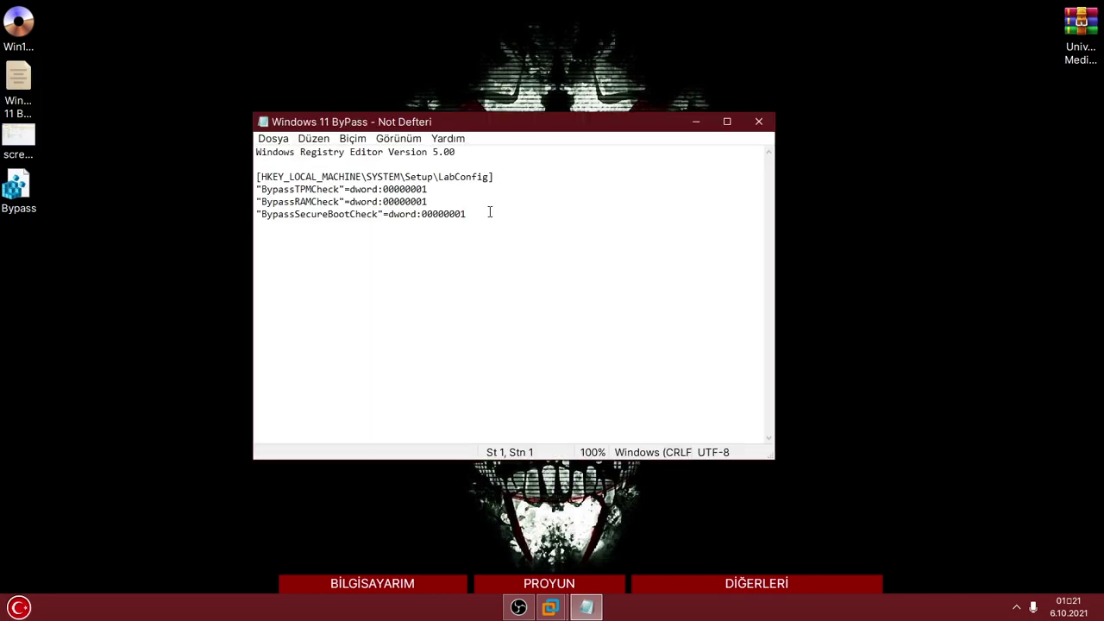
drag(489, 206, 255, 149)
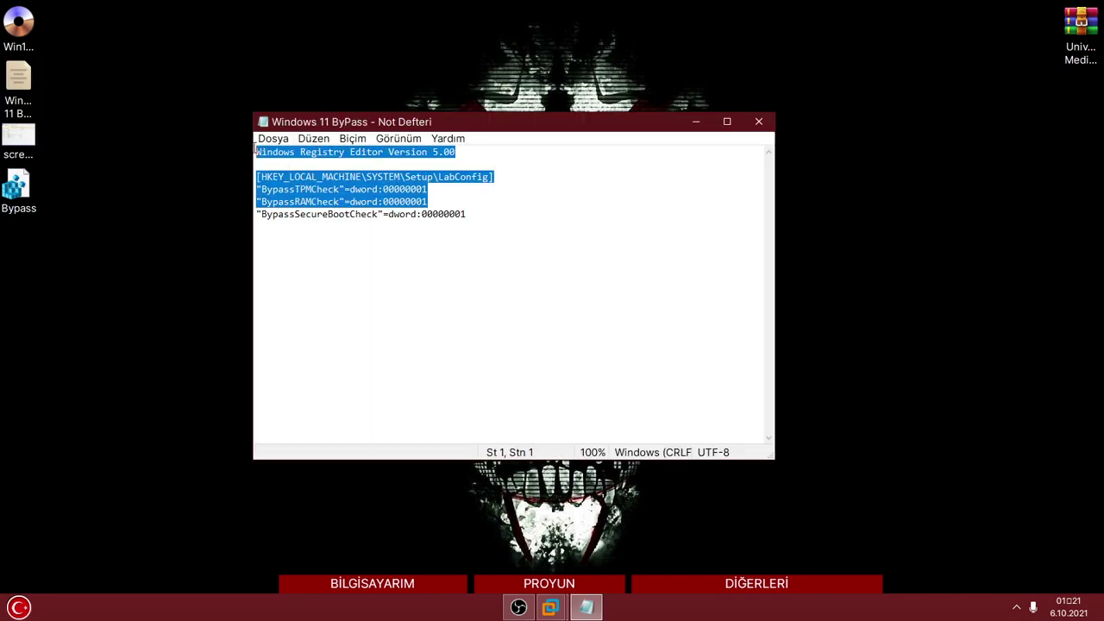
triple_click(473, 215)
drag(470, 215, 257, 148)
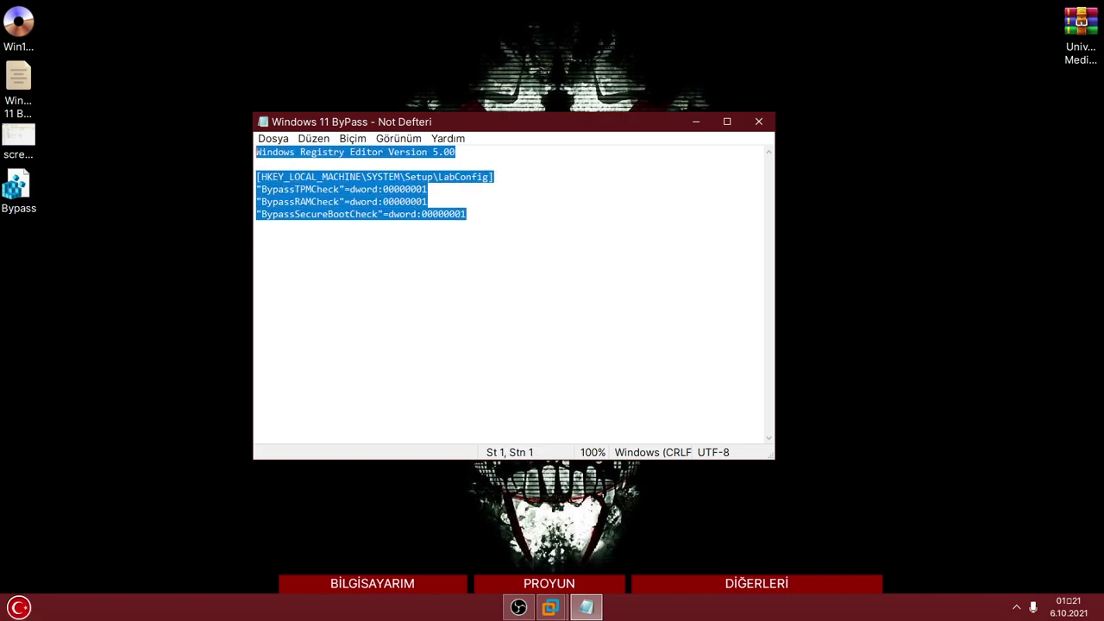
click(754, 126)
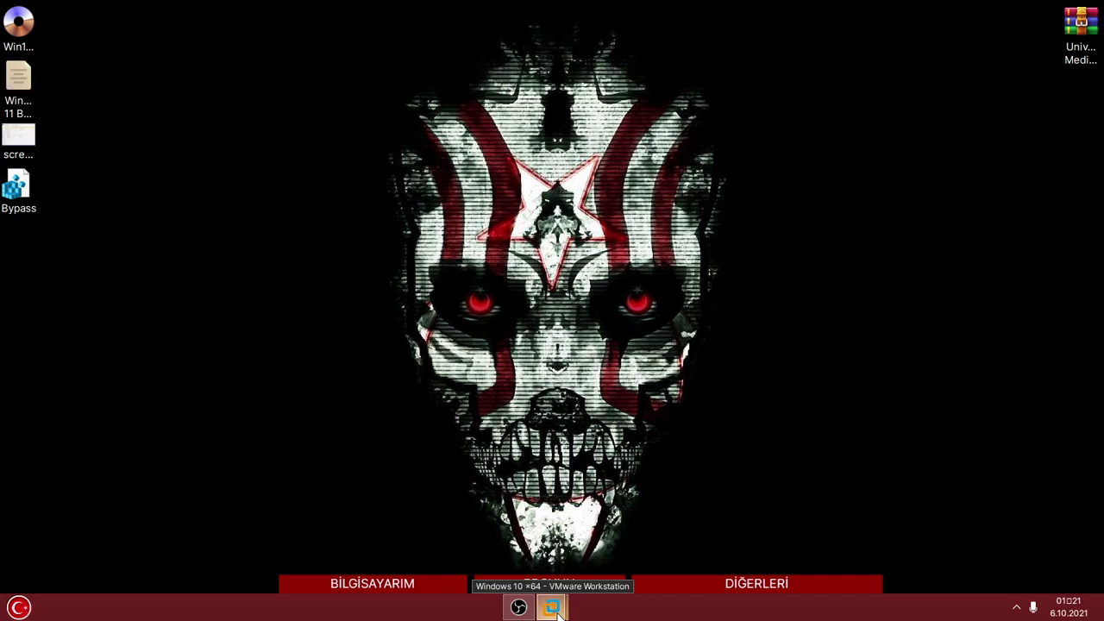
mouse_move(557, 610)
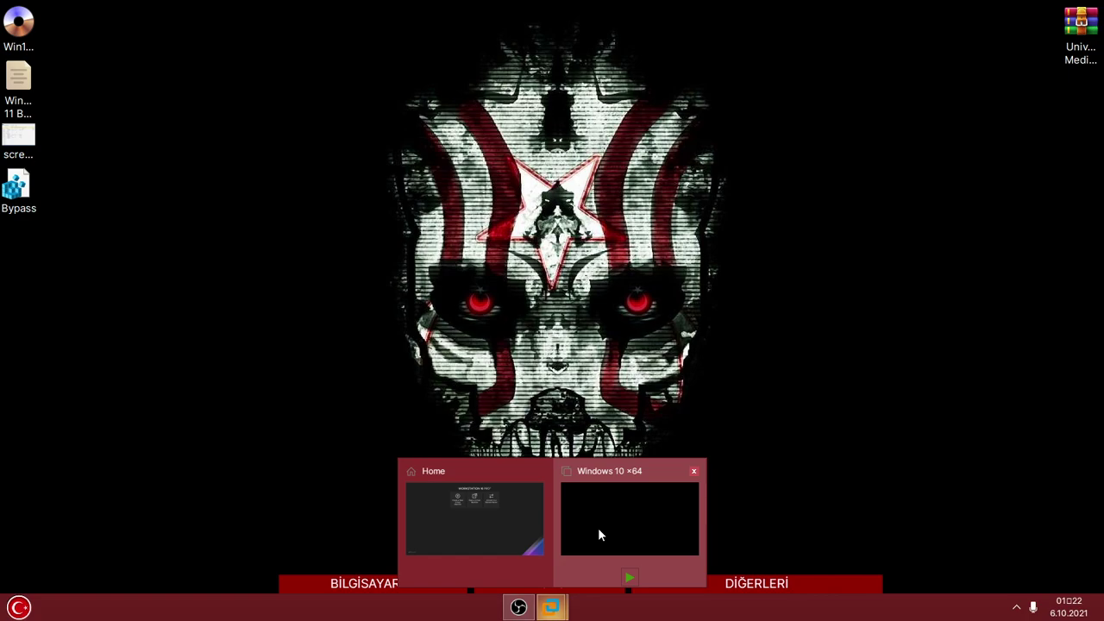
click(529, 613)
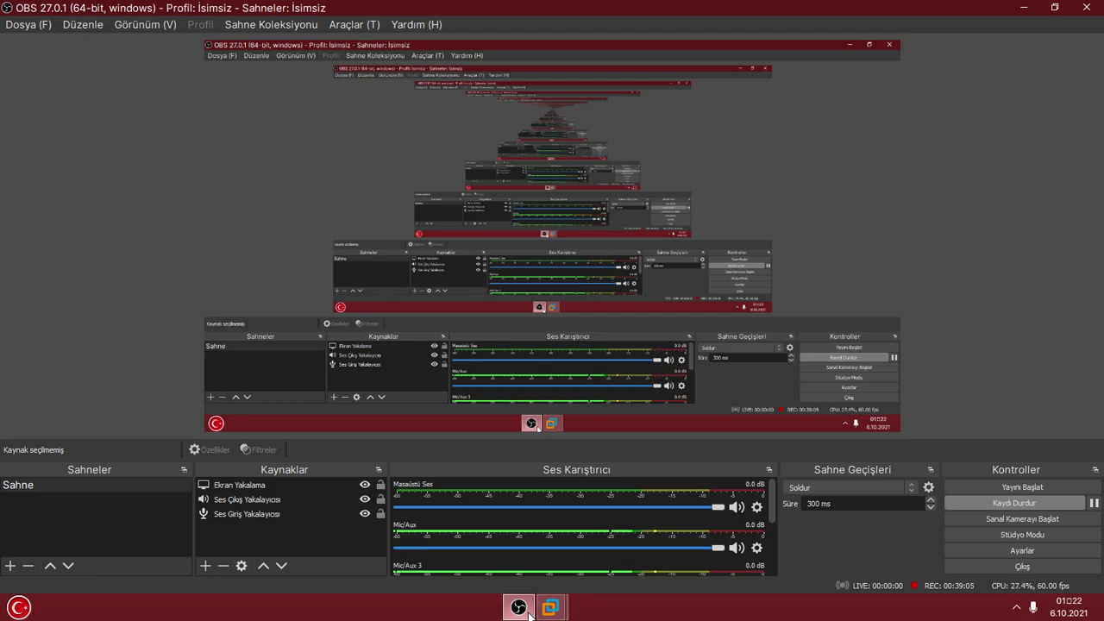
click(519, 608)
click(529, 612)
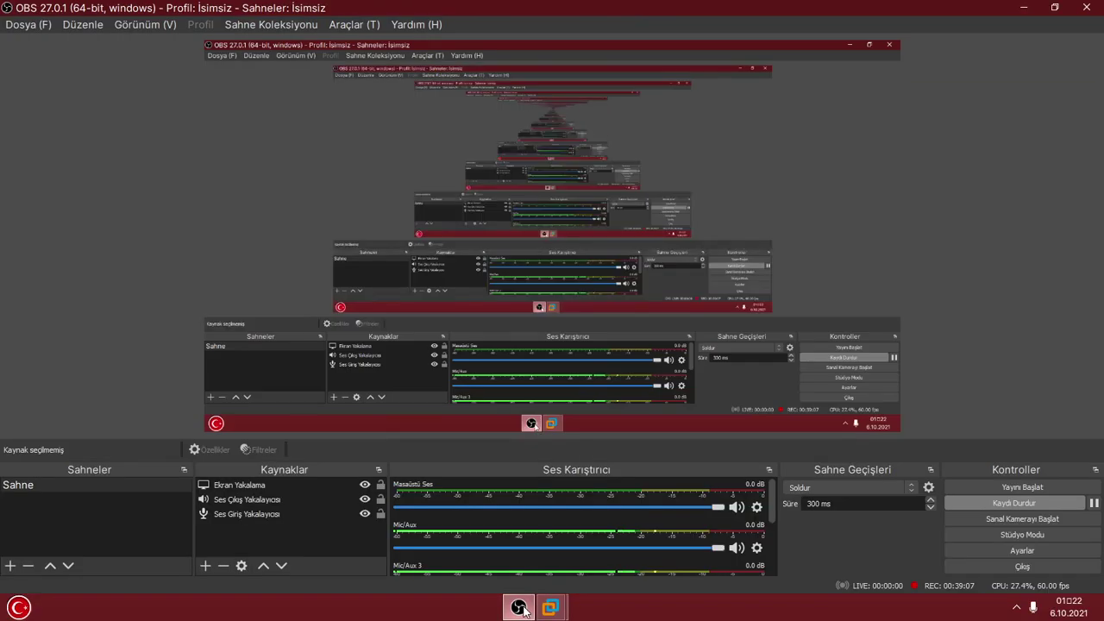